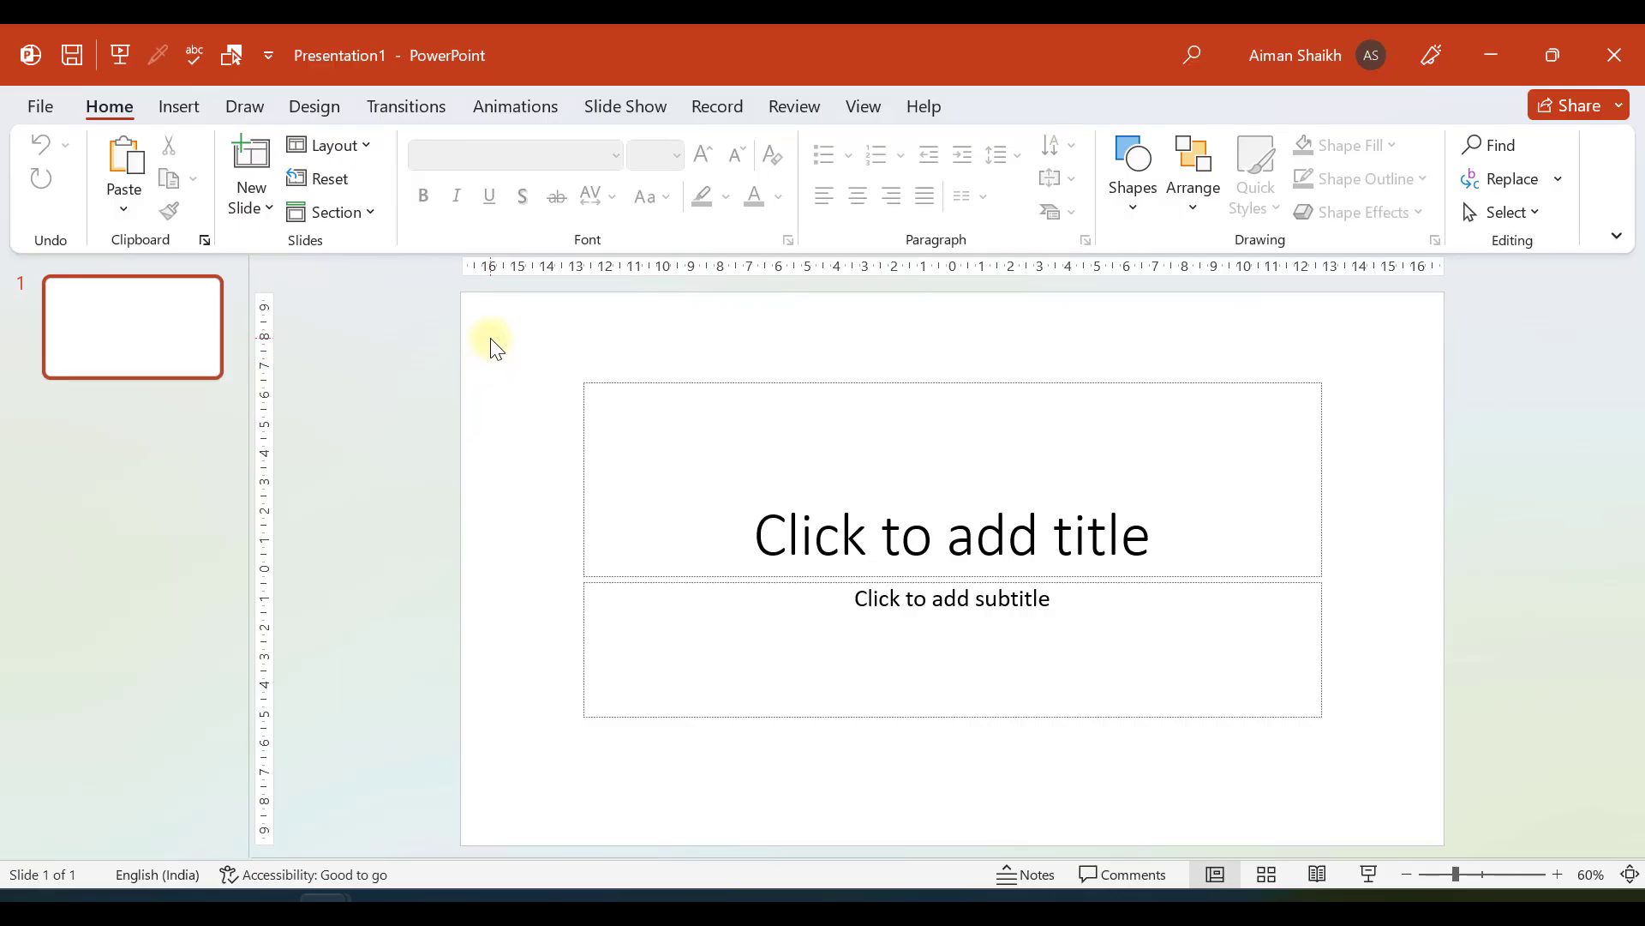
Step: Delete the title and subtitle placeholders and draw a full-slide rectangle with no outline
drag(494, 328, 1369, 760)
key(Delete)
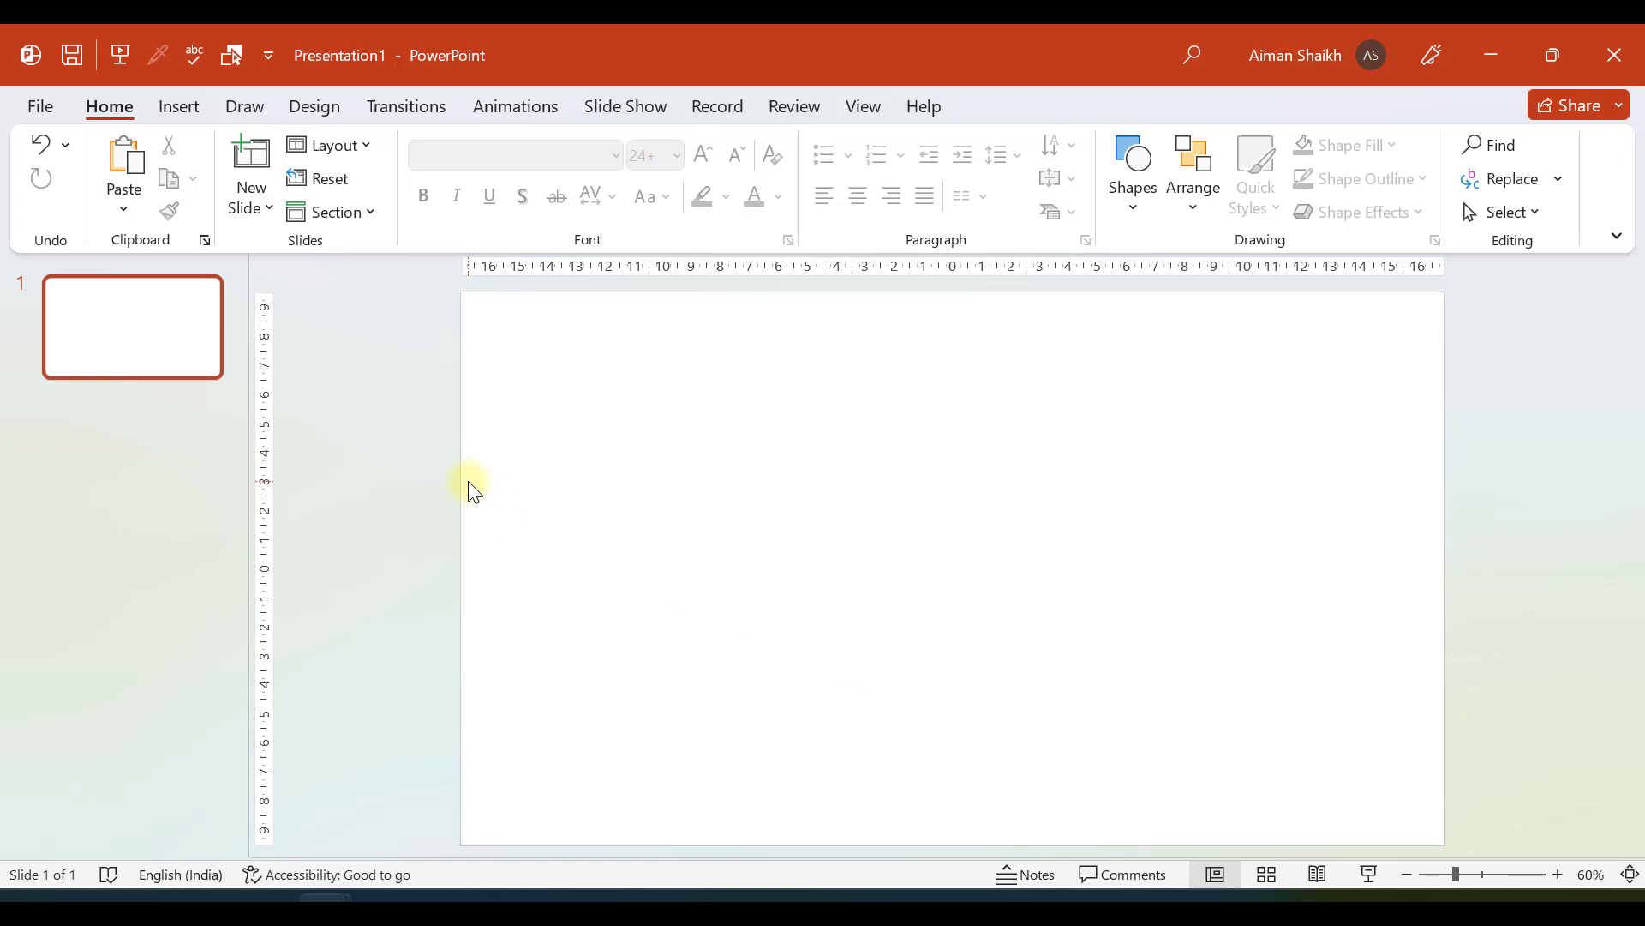
click(192, 115)
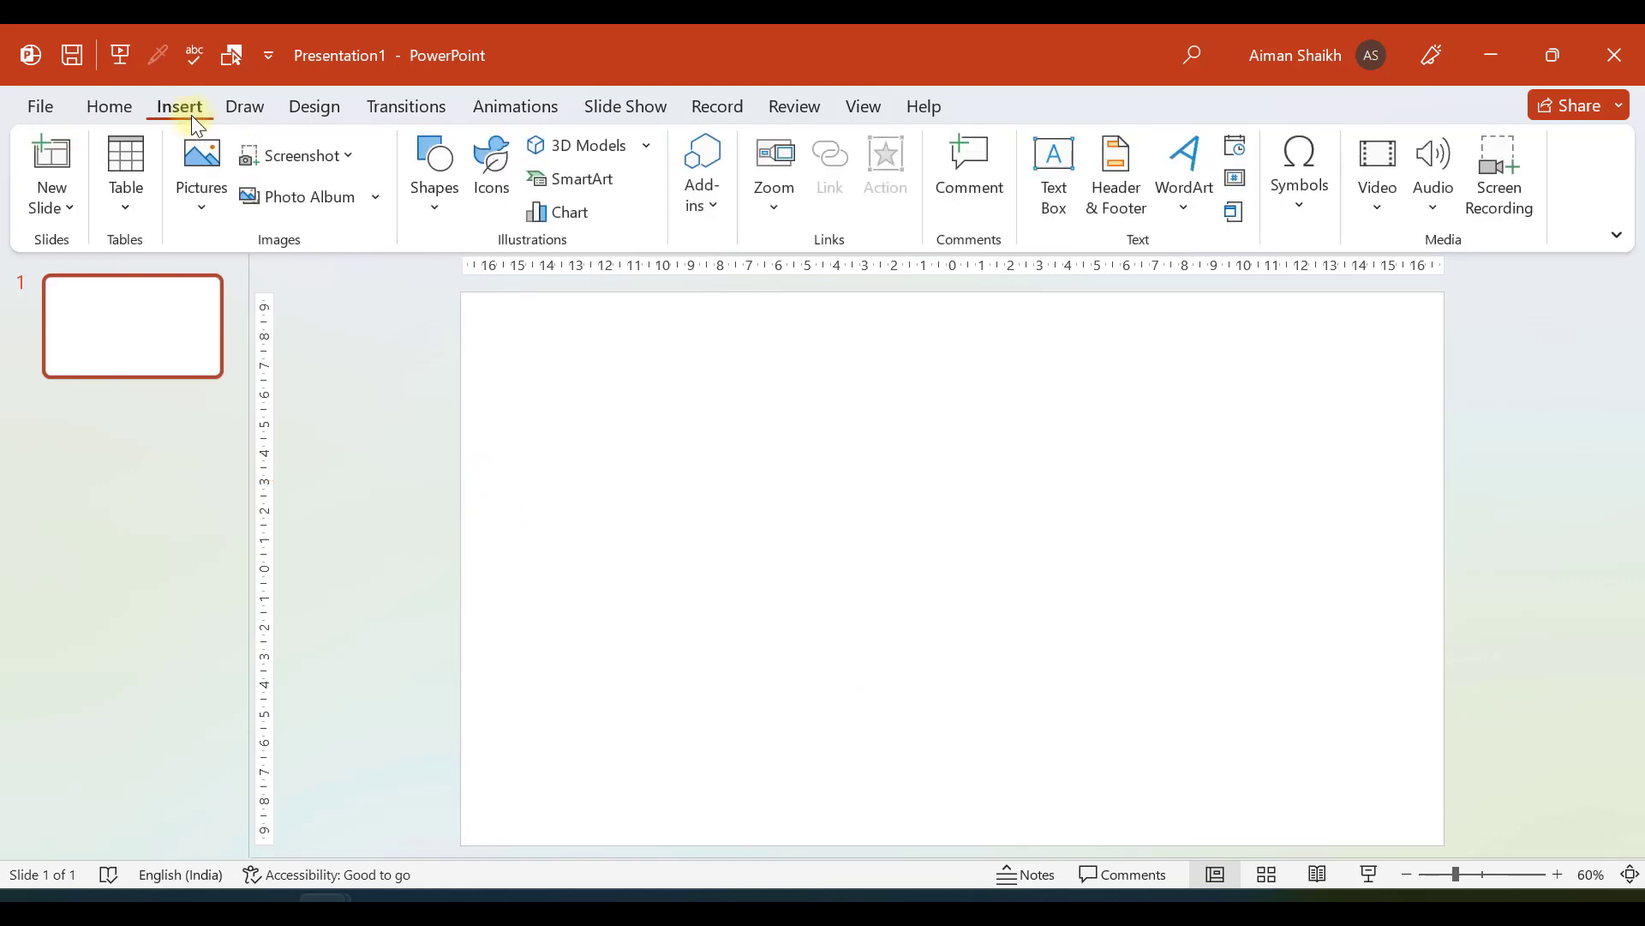
click(443, 195)
click(501, 278)
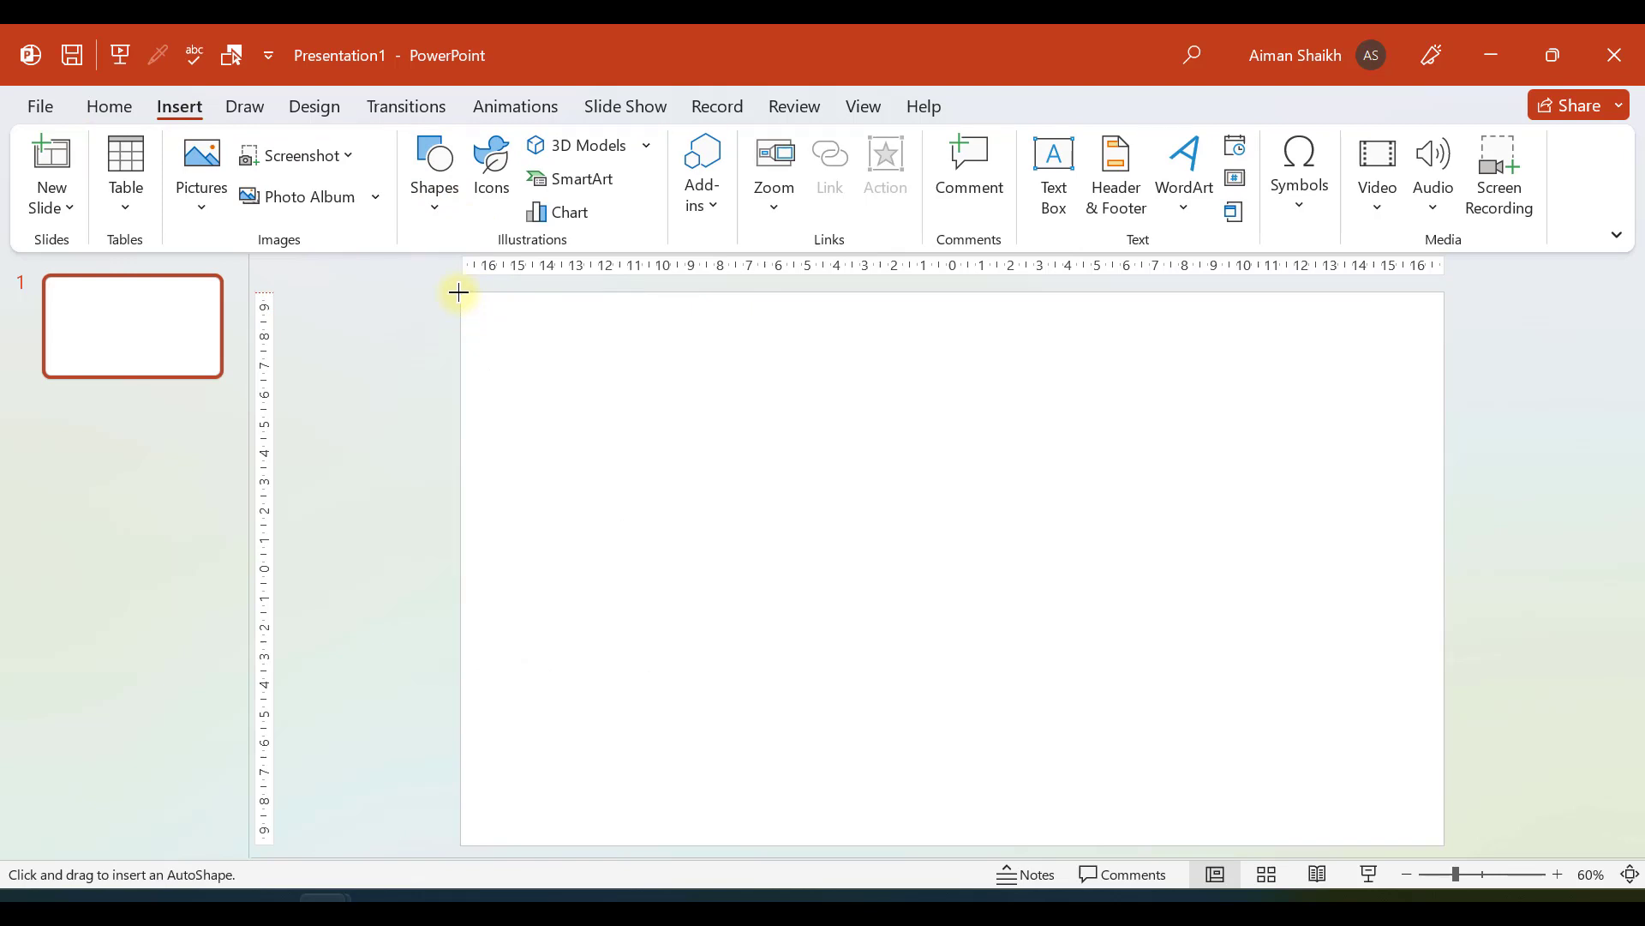
drag(461, 292, 1445, 843)
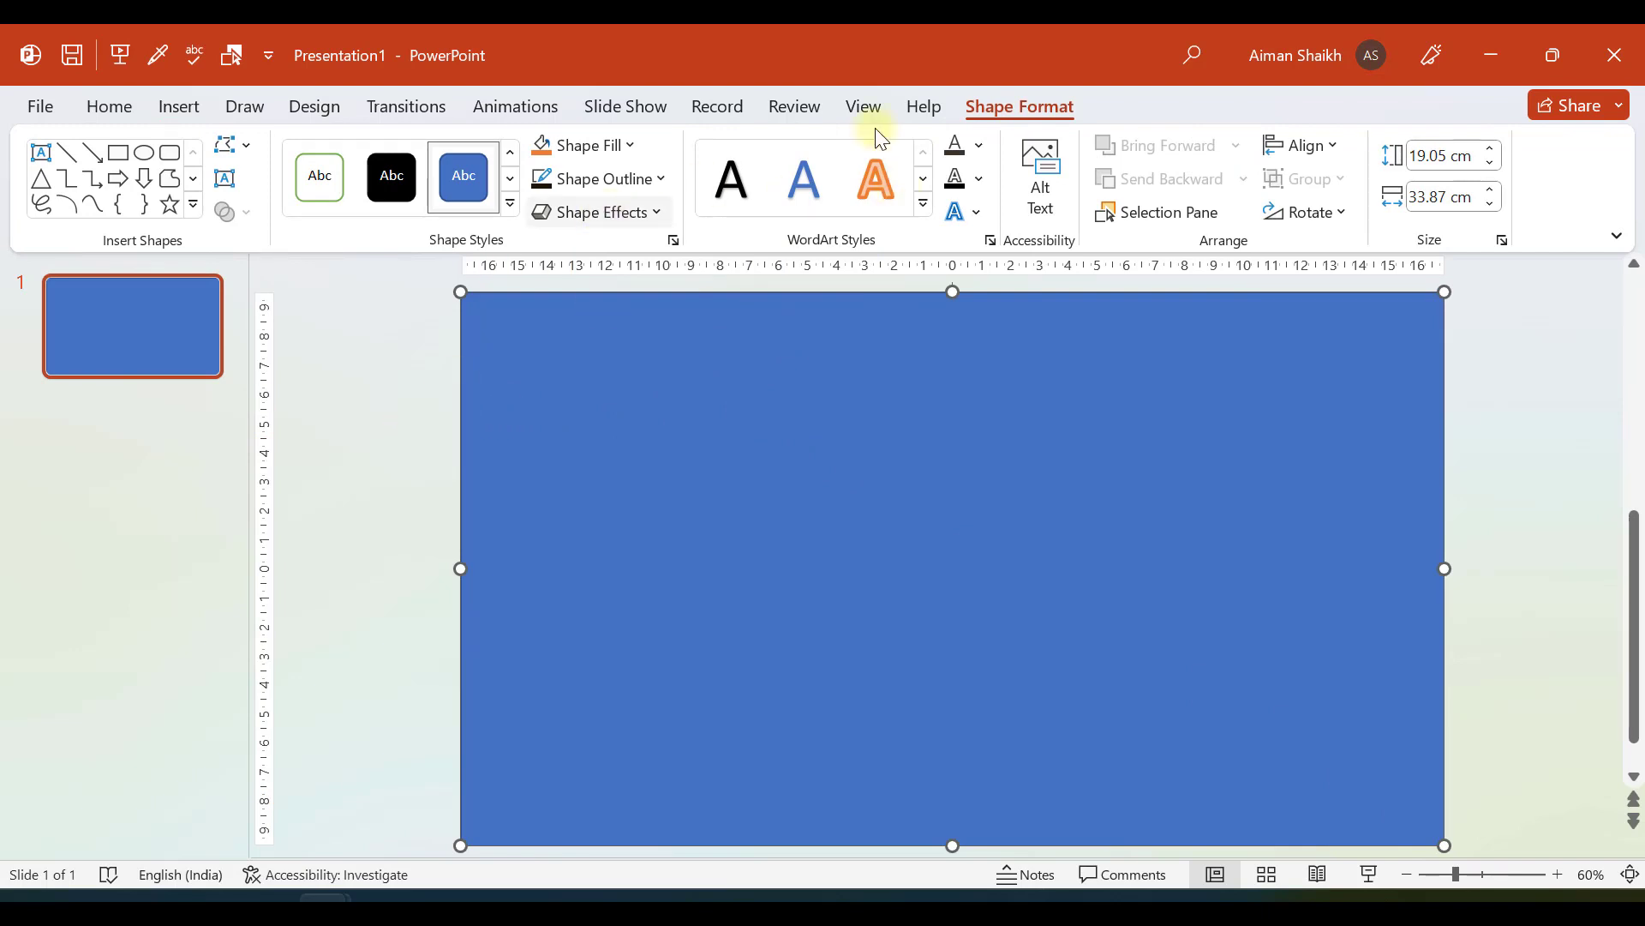
click(608, 177)
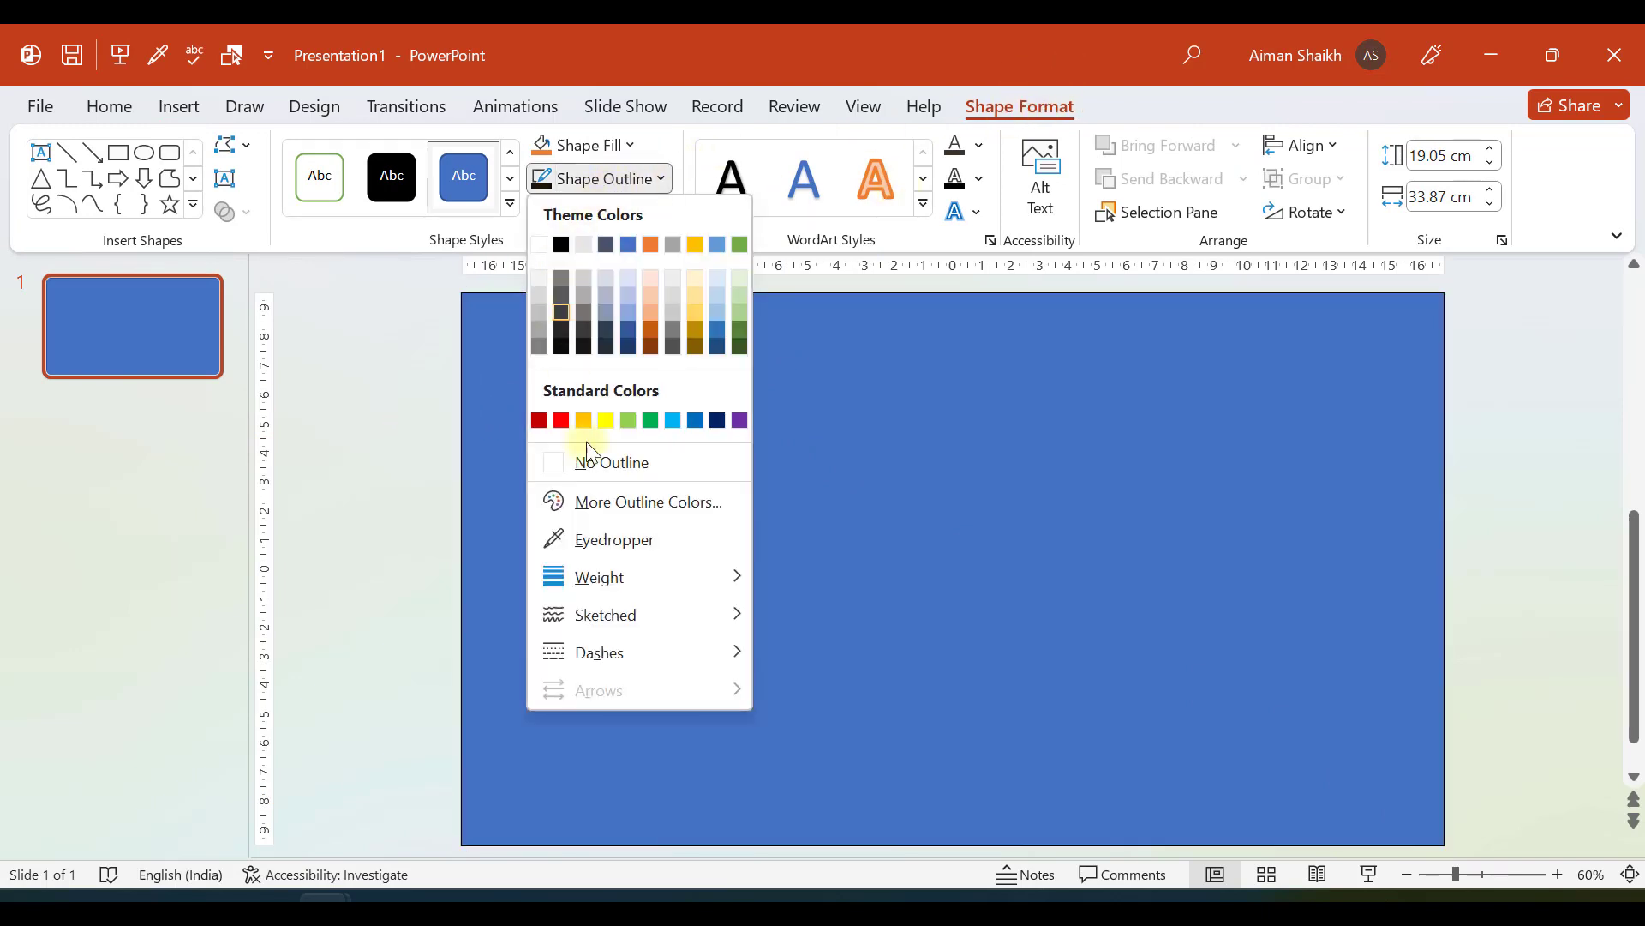
click(595, 463)
click(359, 442)
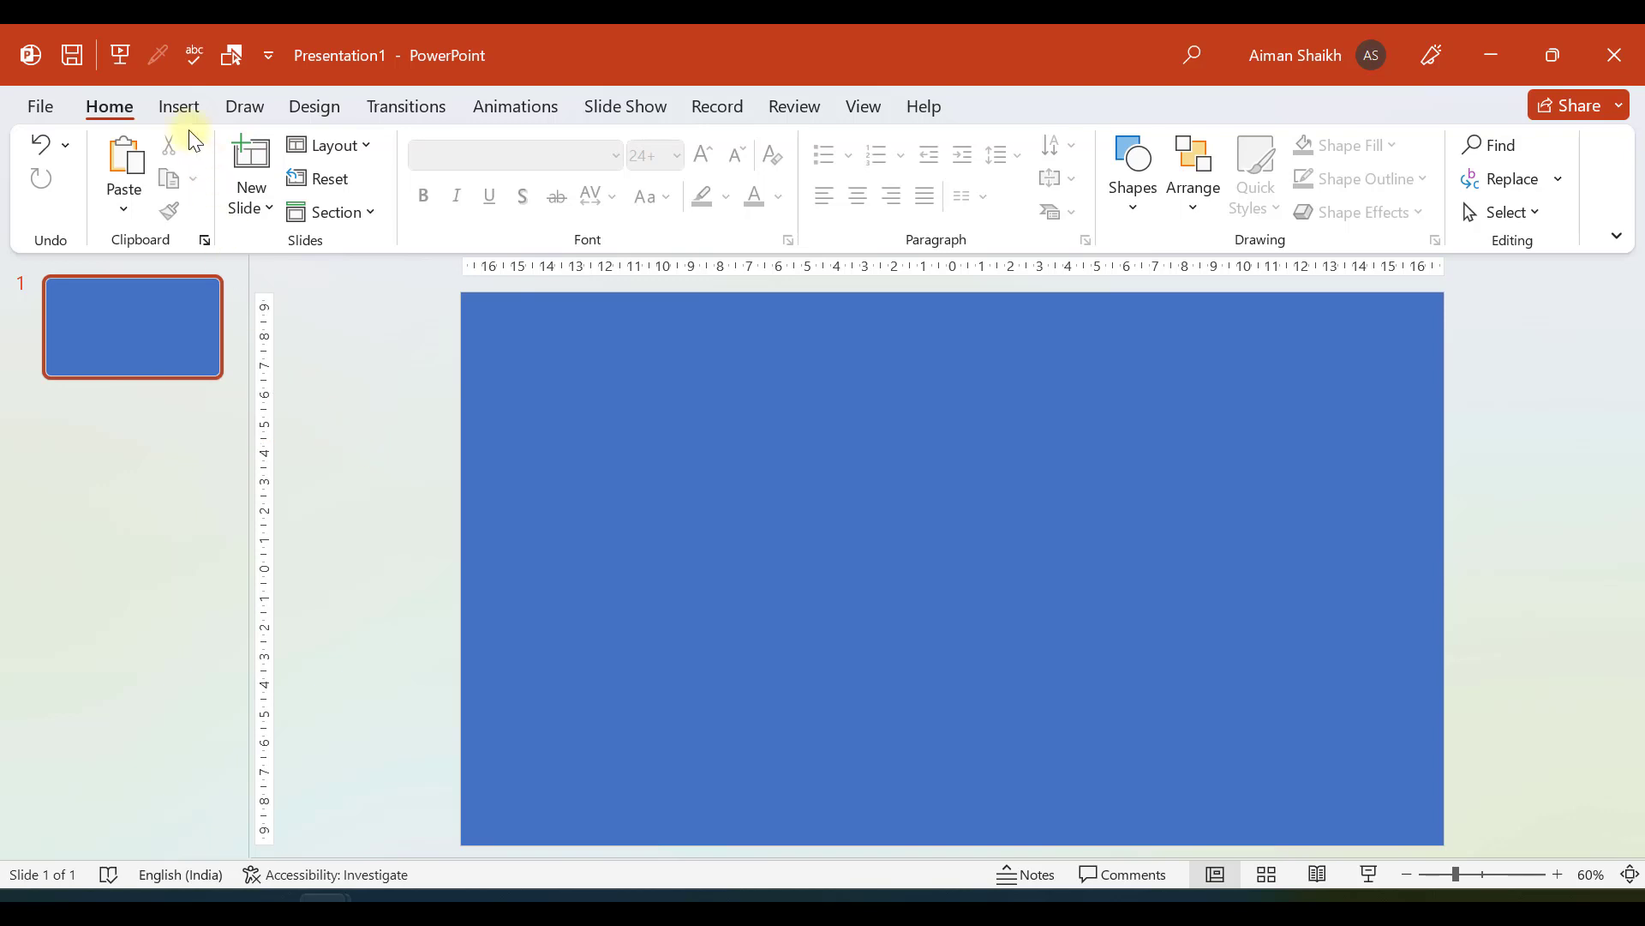
Step: Draw a small rounded square just right of the slide centre
click(180, 107)
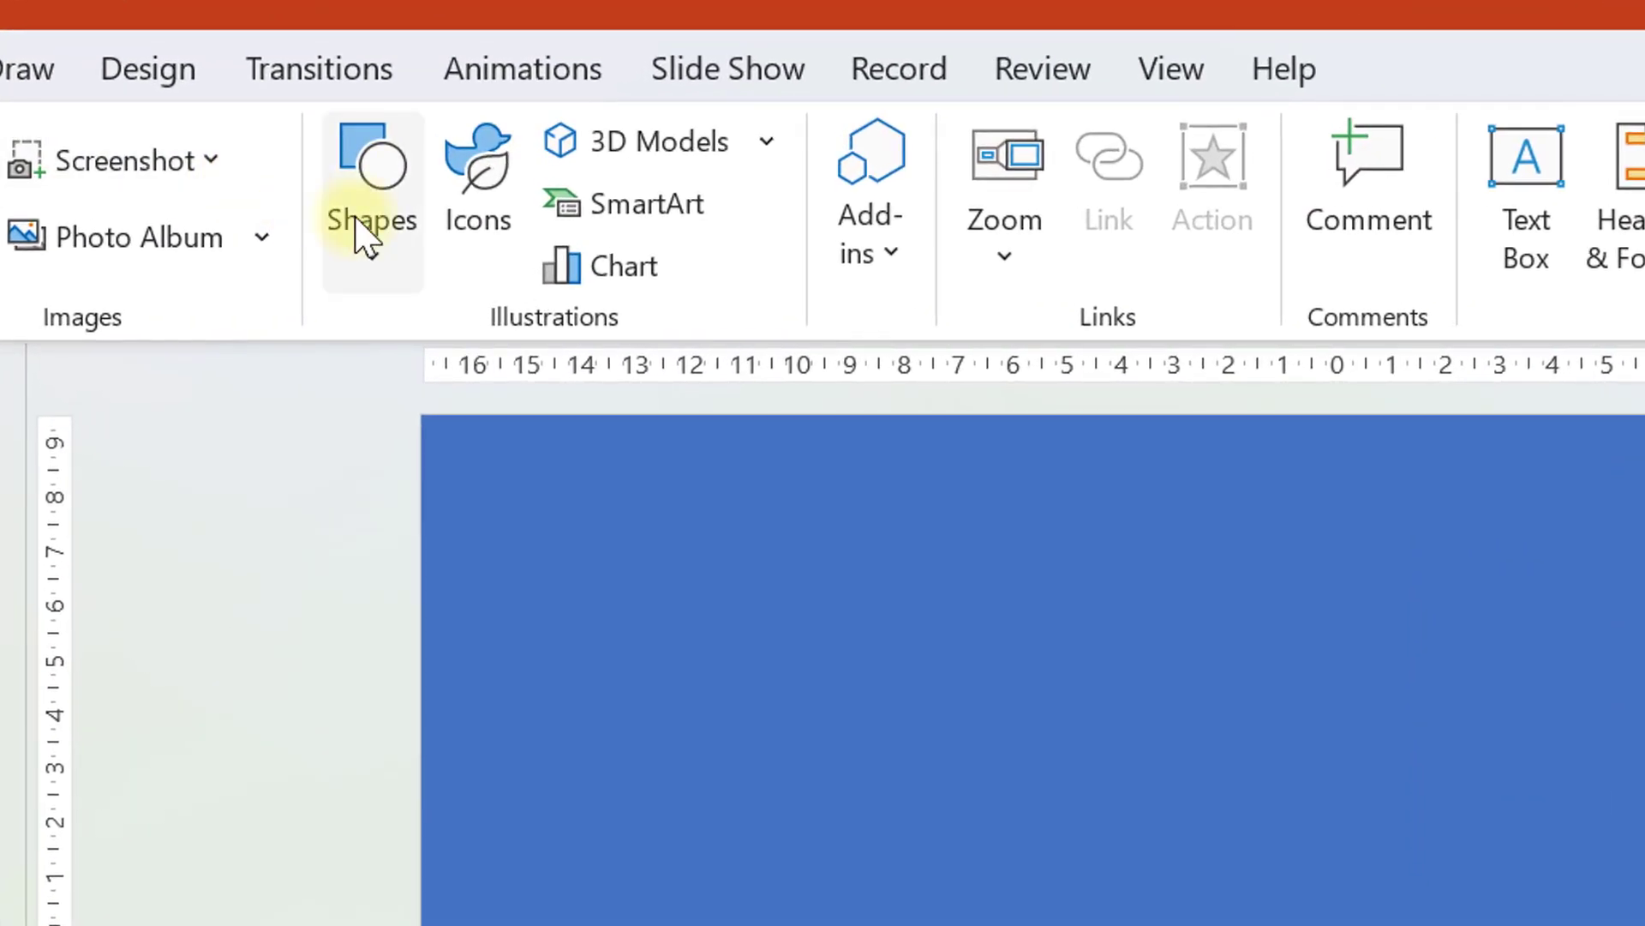
click(433, 178)
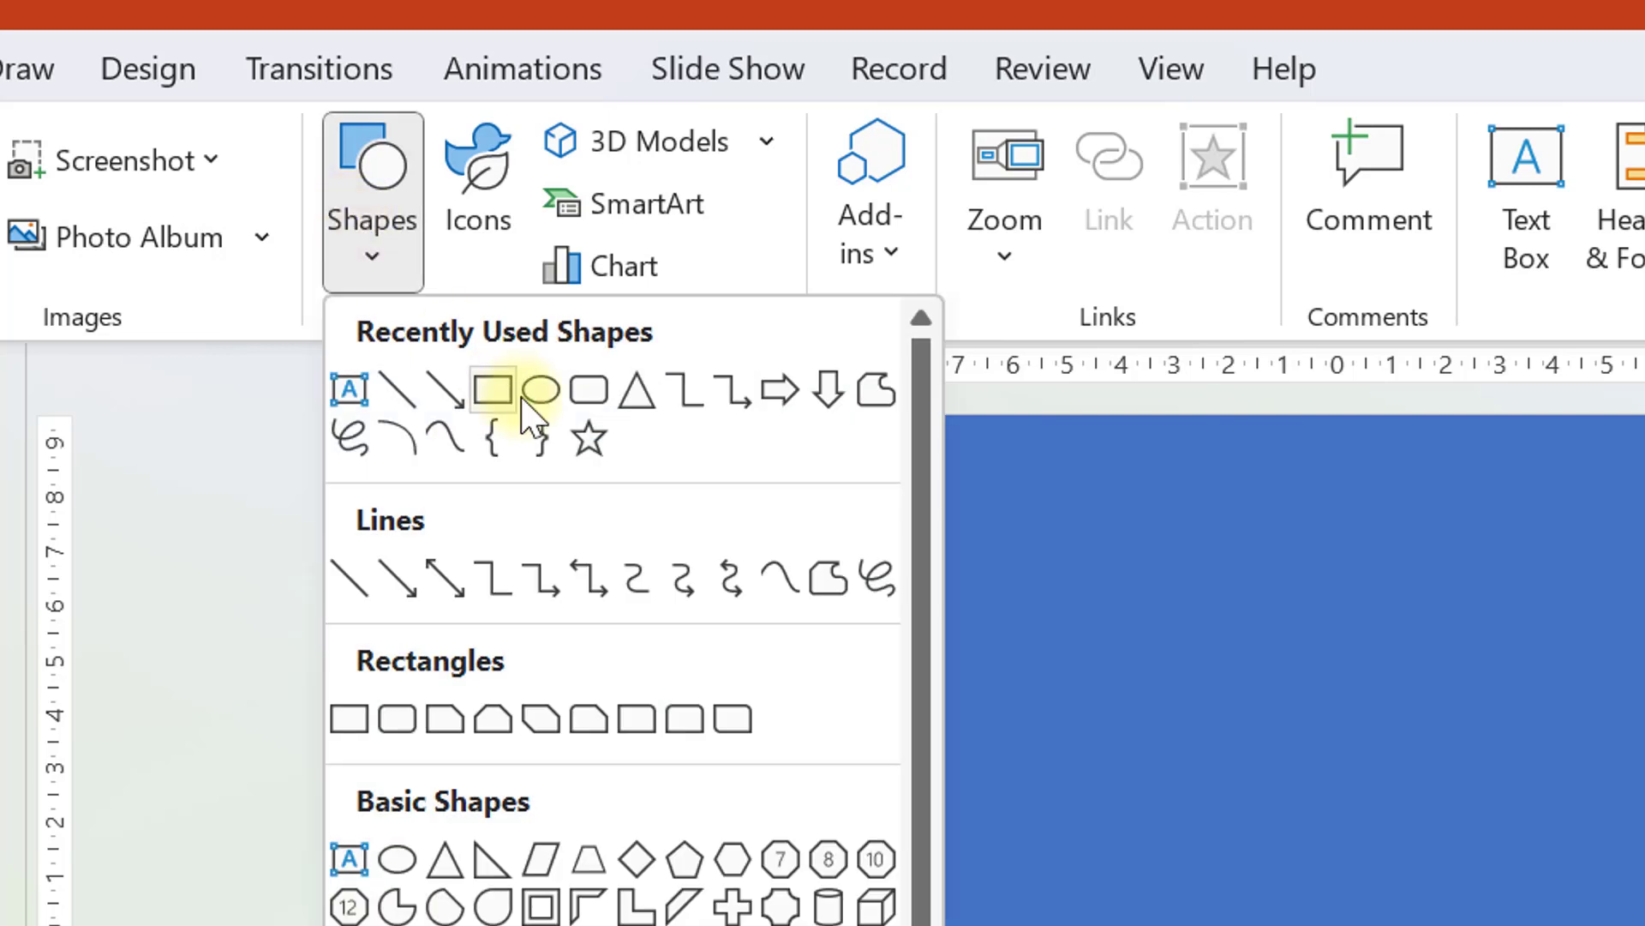
click(588, 391)
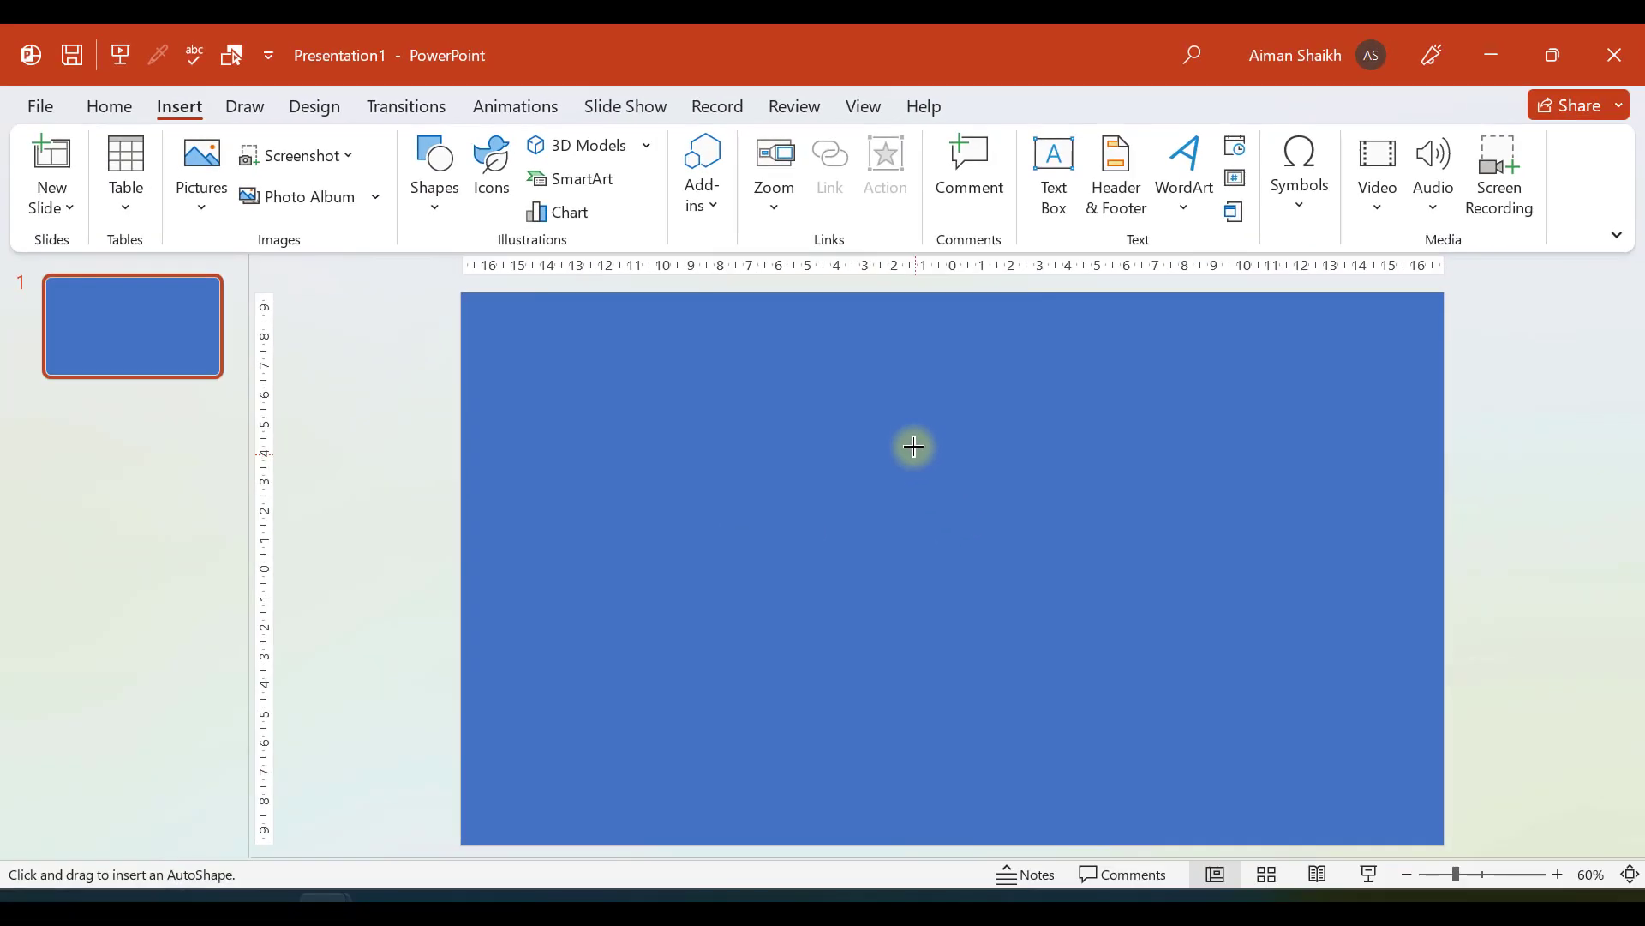
drag(879, 415, 991, 507)
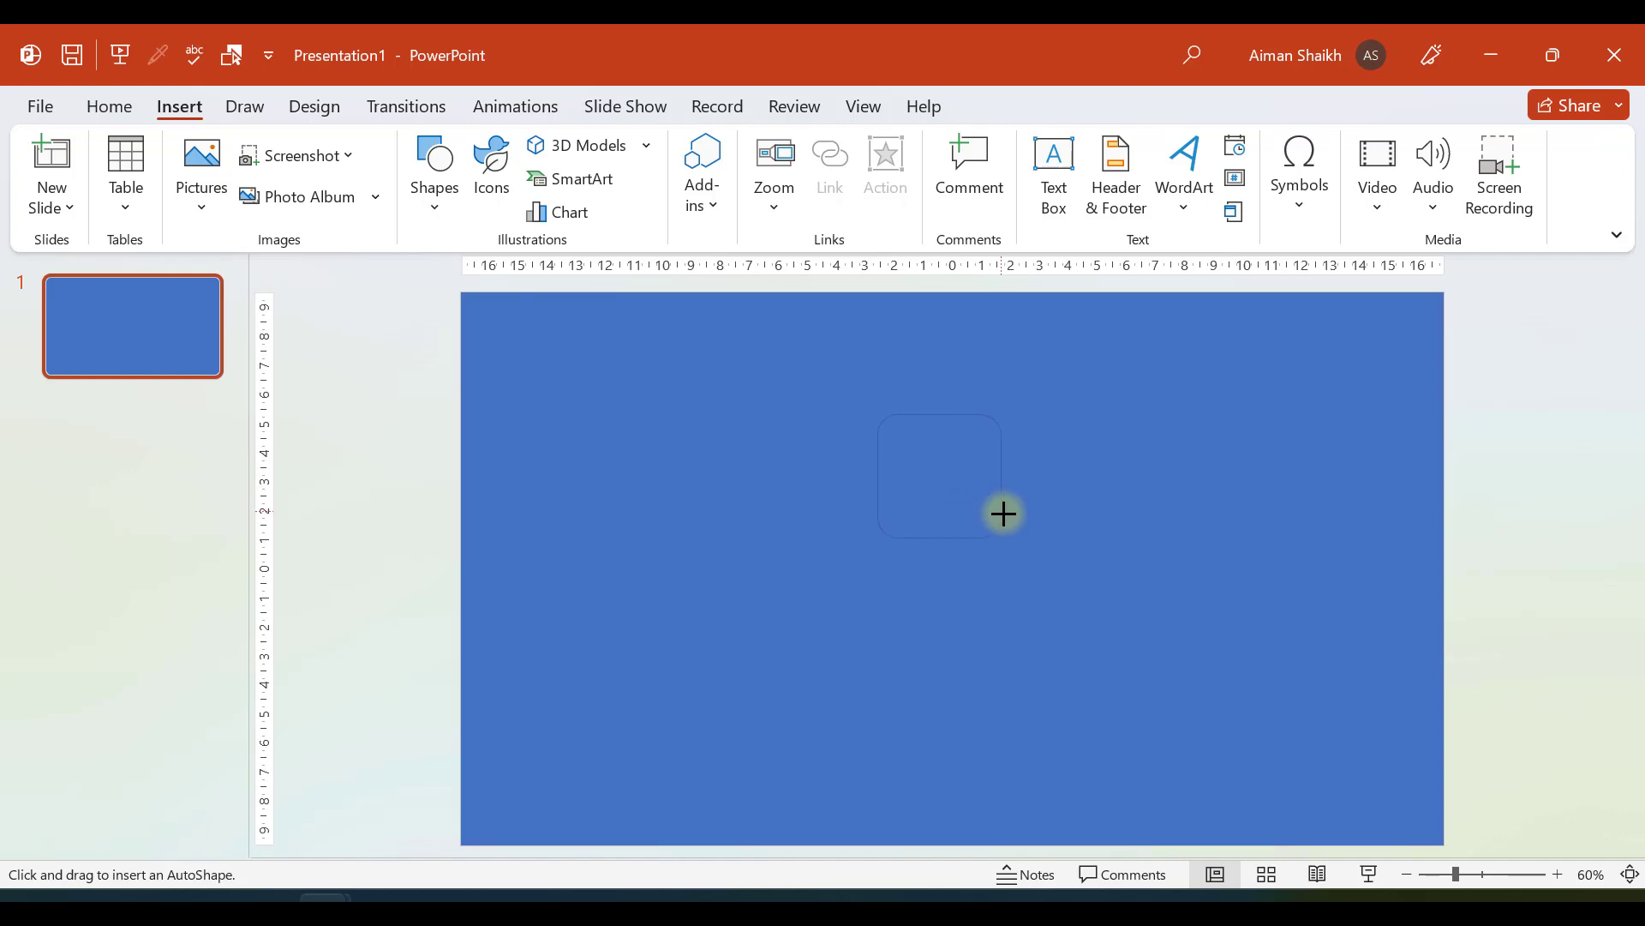
mouse_move(1002, 513)
mouse_down()
mouse_move(985, 503)
mouse_move(1068, 493)
mouse_up()
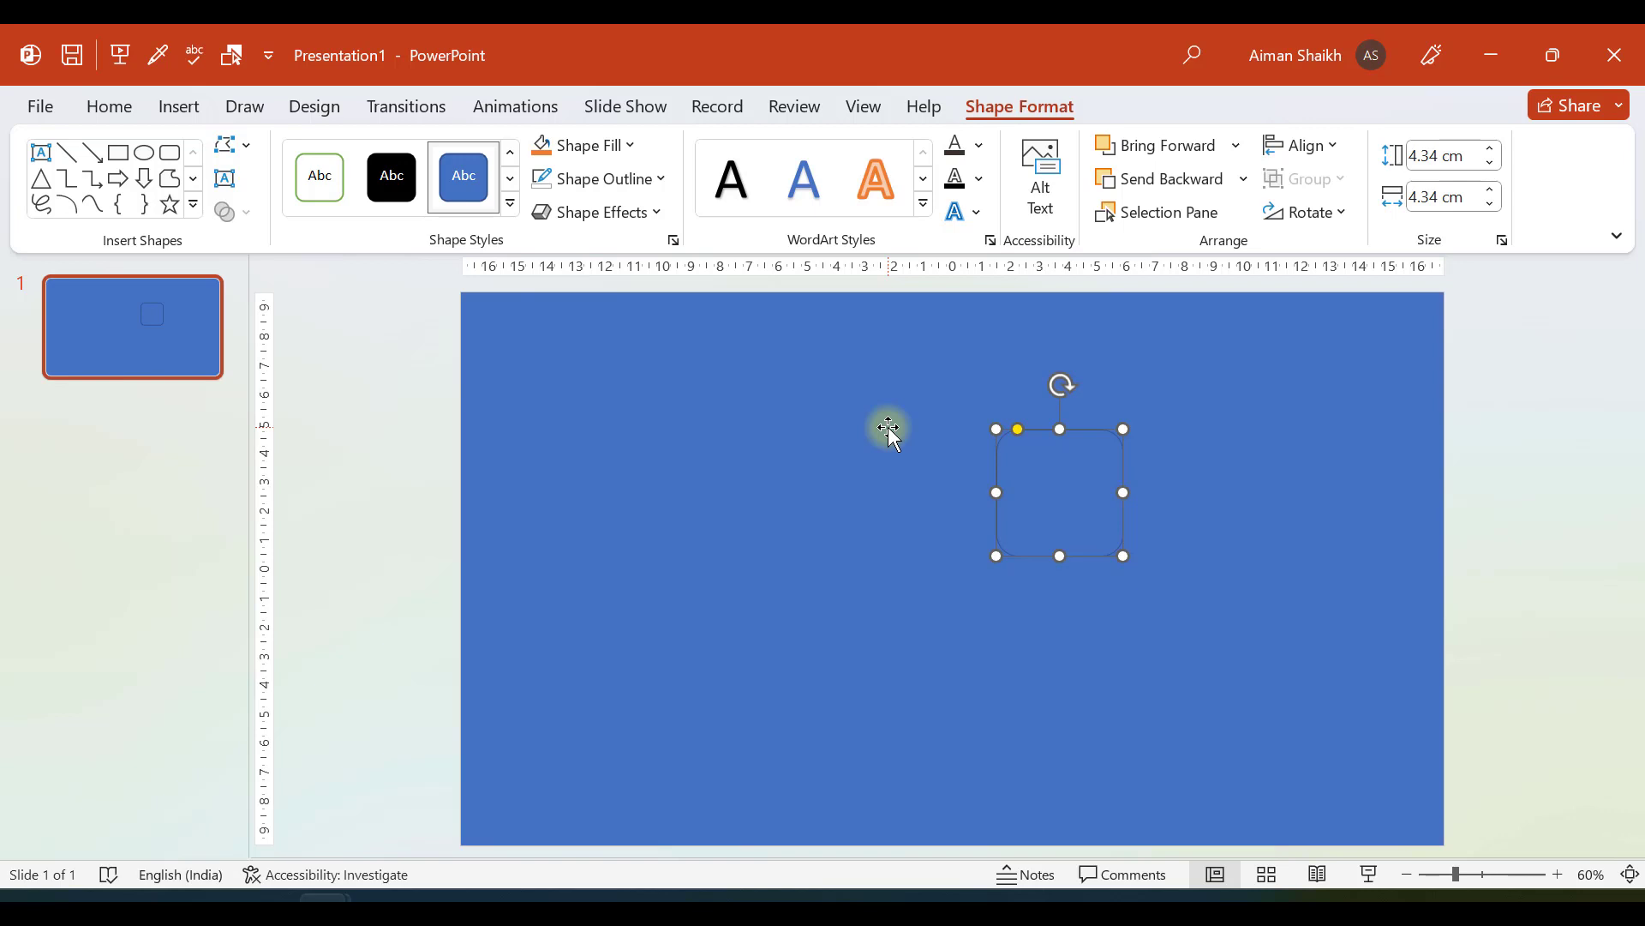
Step: Fill the rounded square light green
click(568, 441)
click(1080, 473)
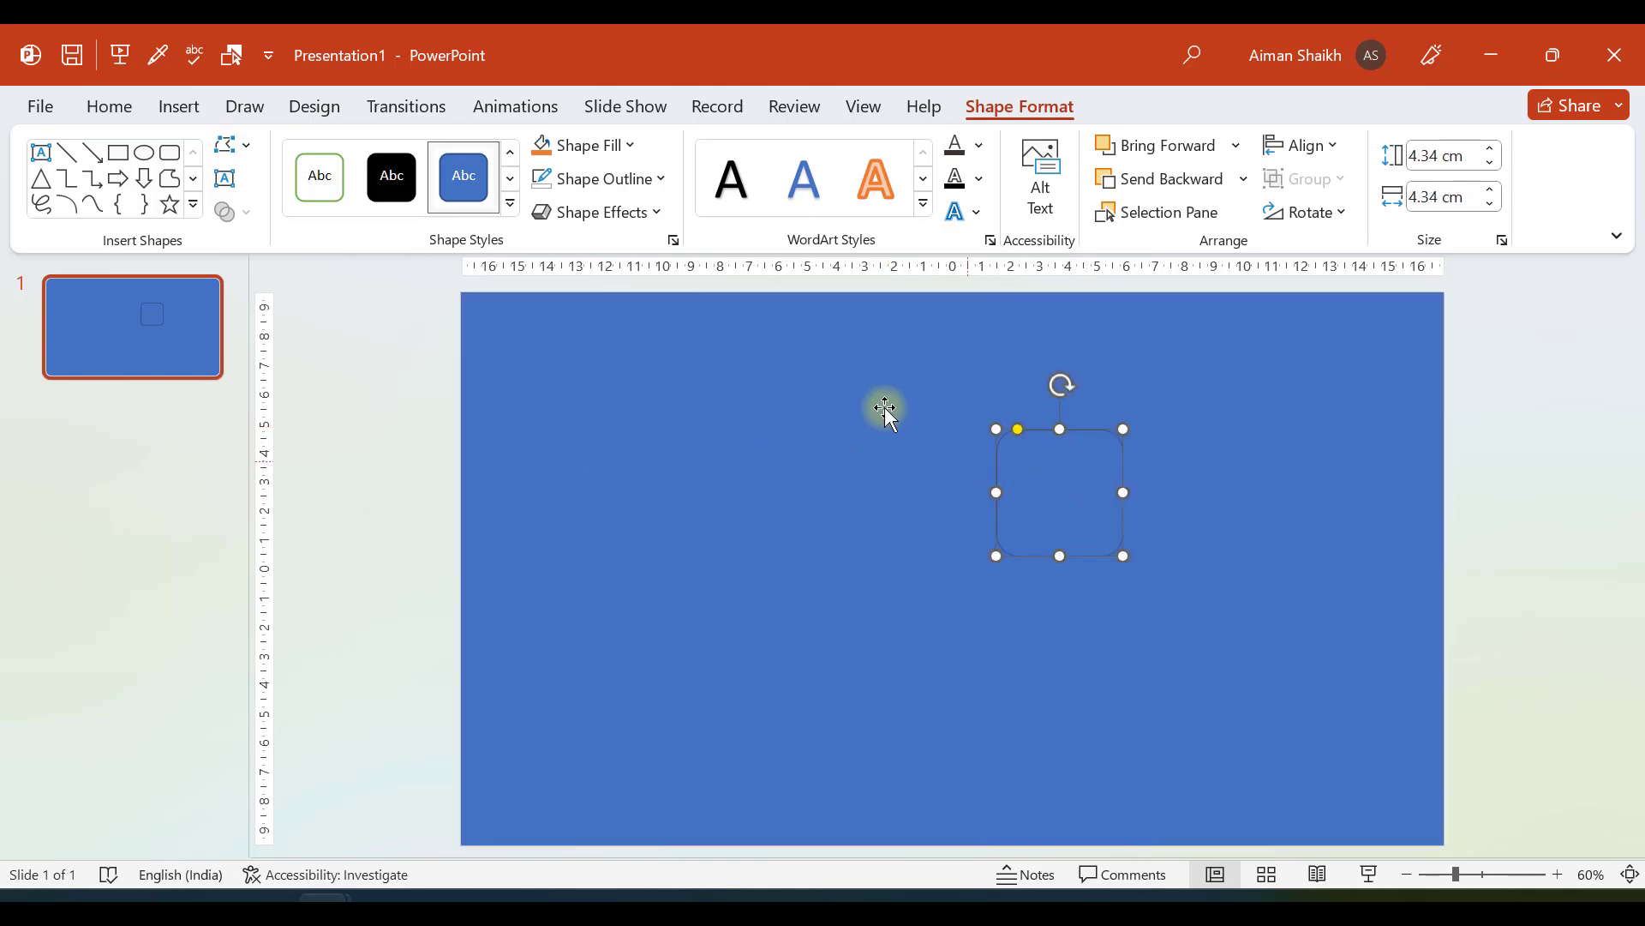
click(586, 151)
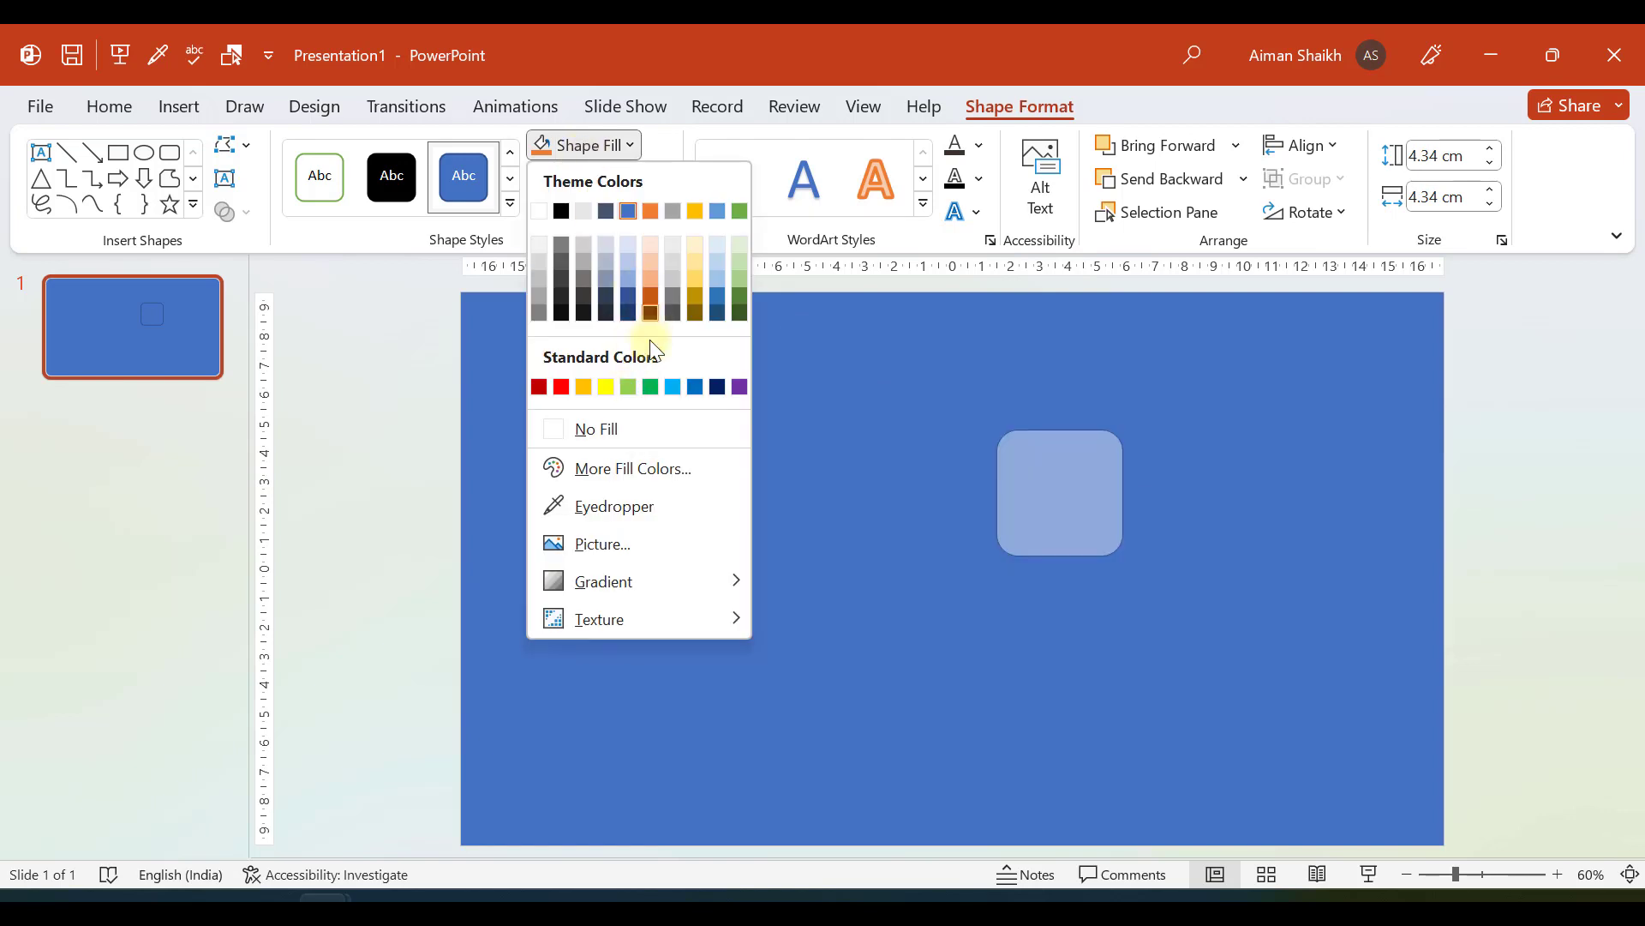
click(629, 386)
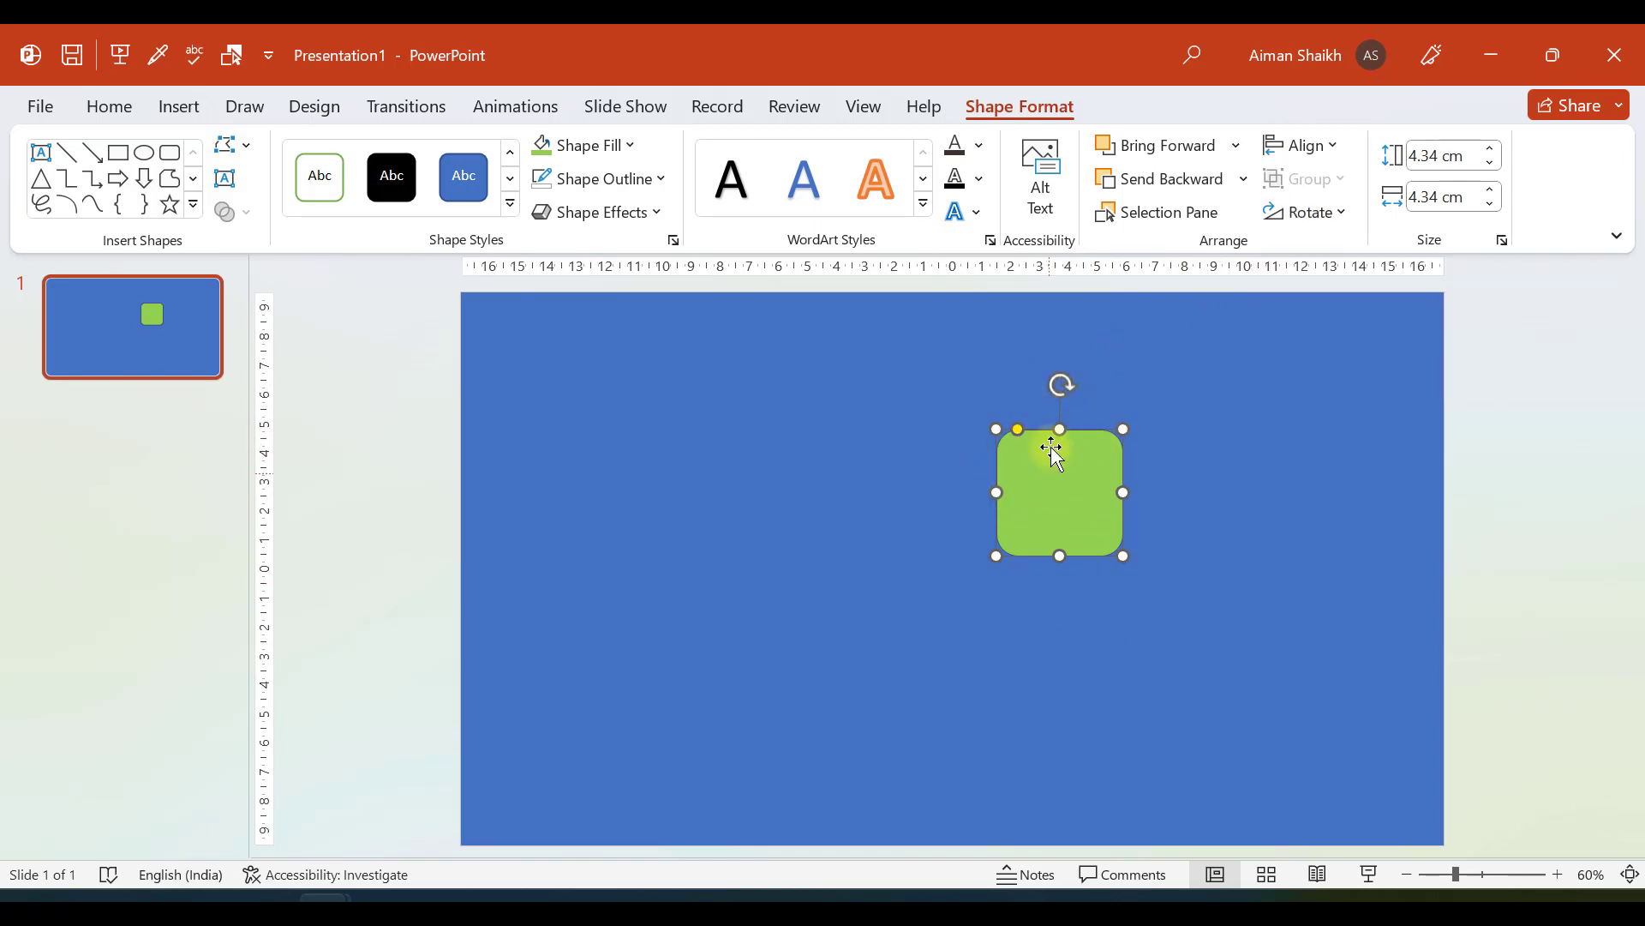
Step: Rotate the green square 45° into a diamond
click(1289, 219)
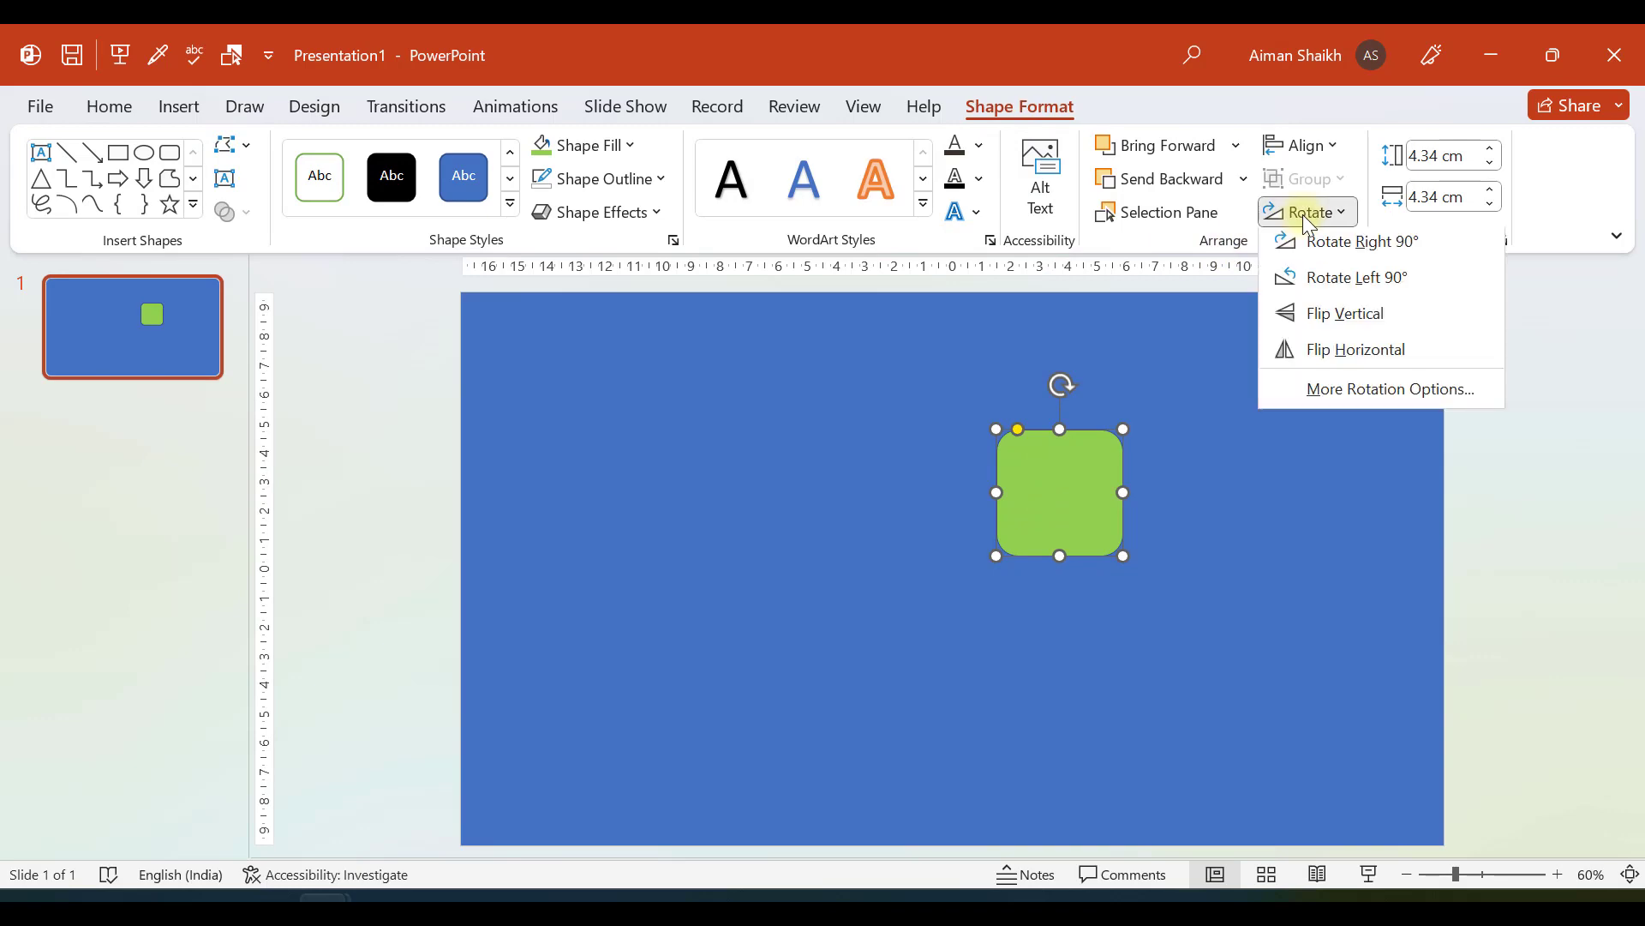
click(1344, 401)
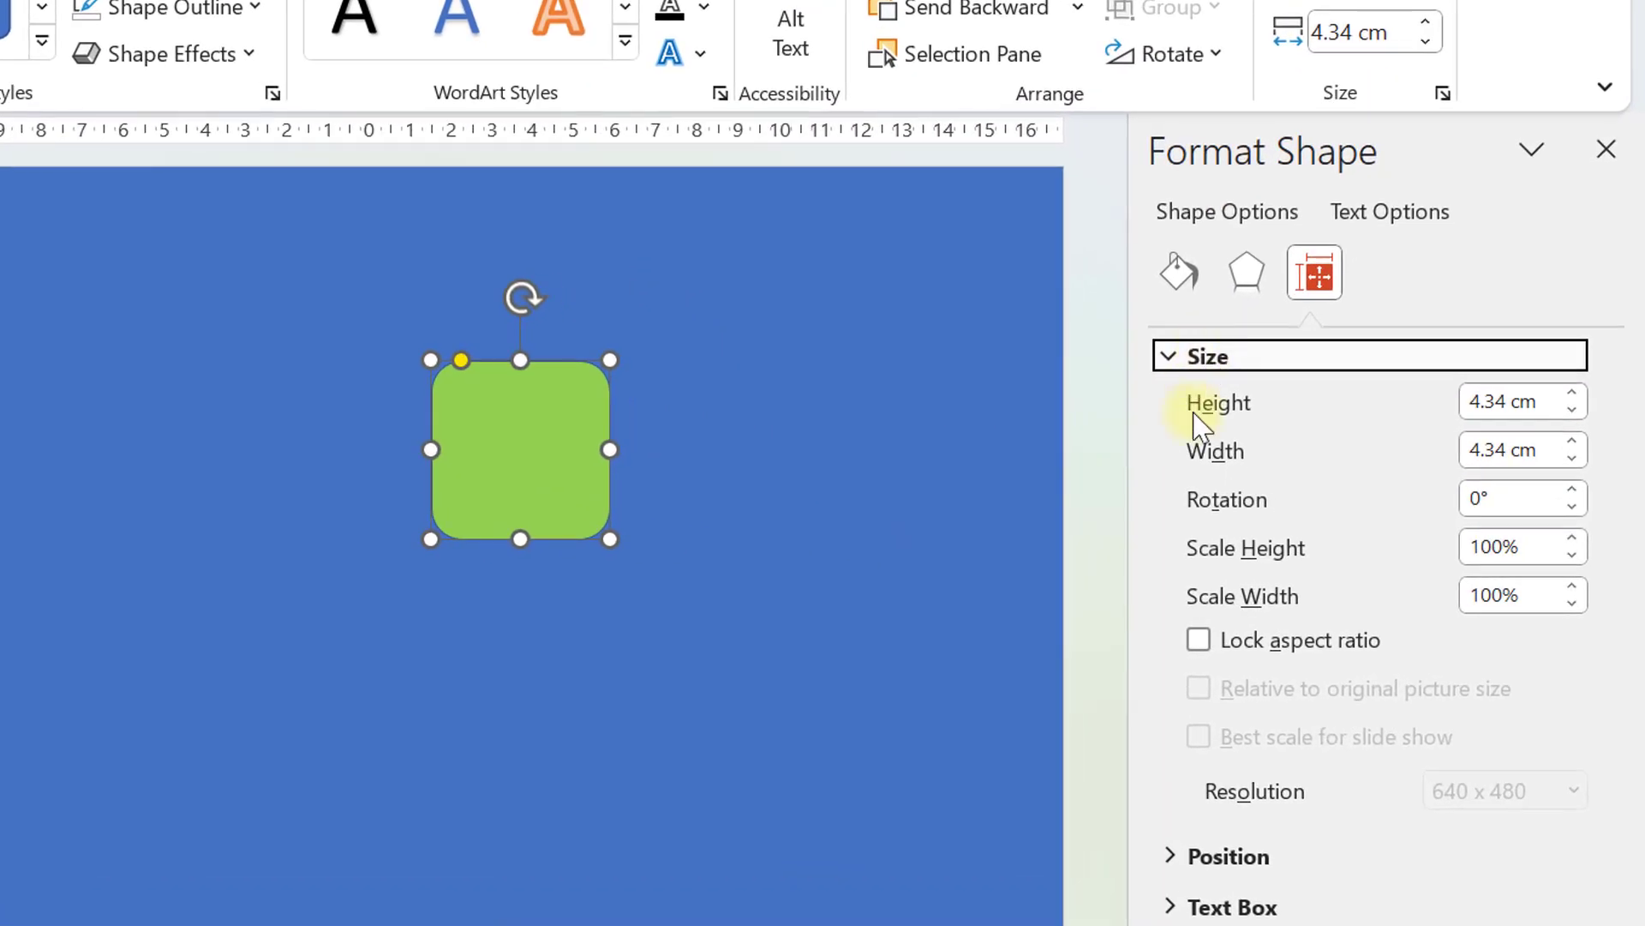
click(1471, 499)
text(45)
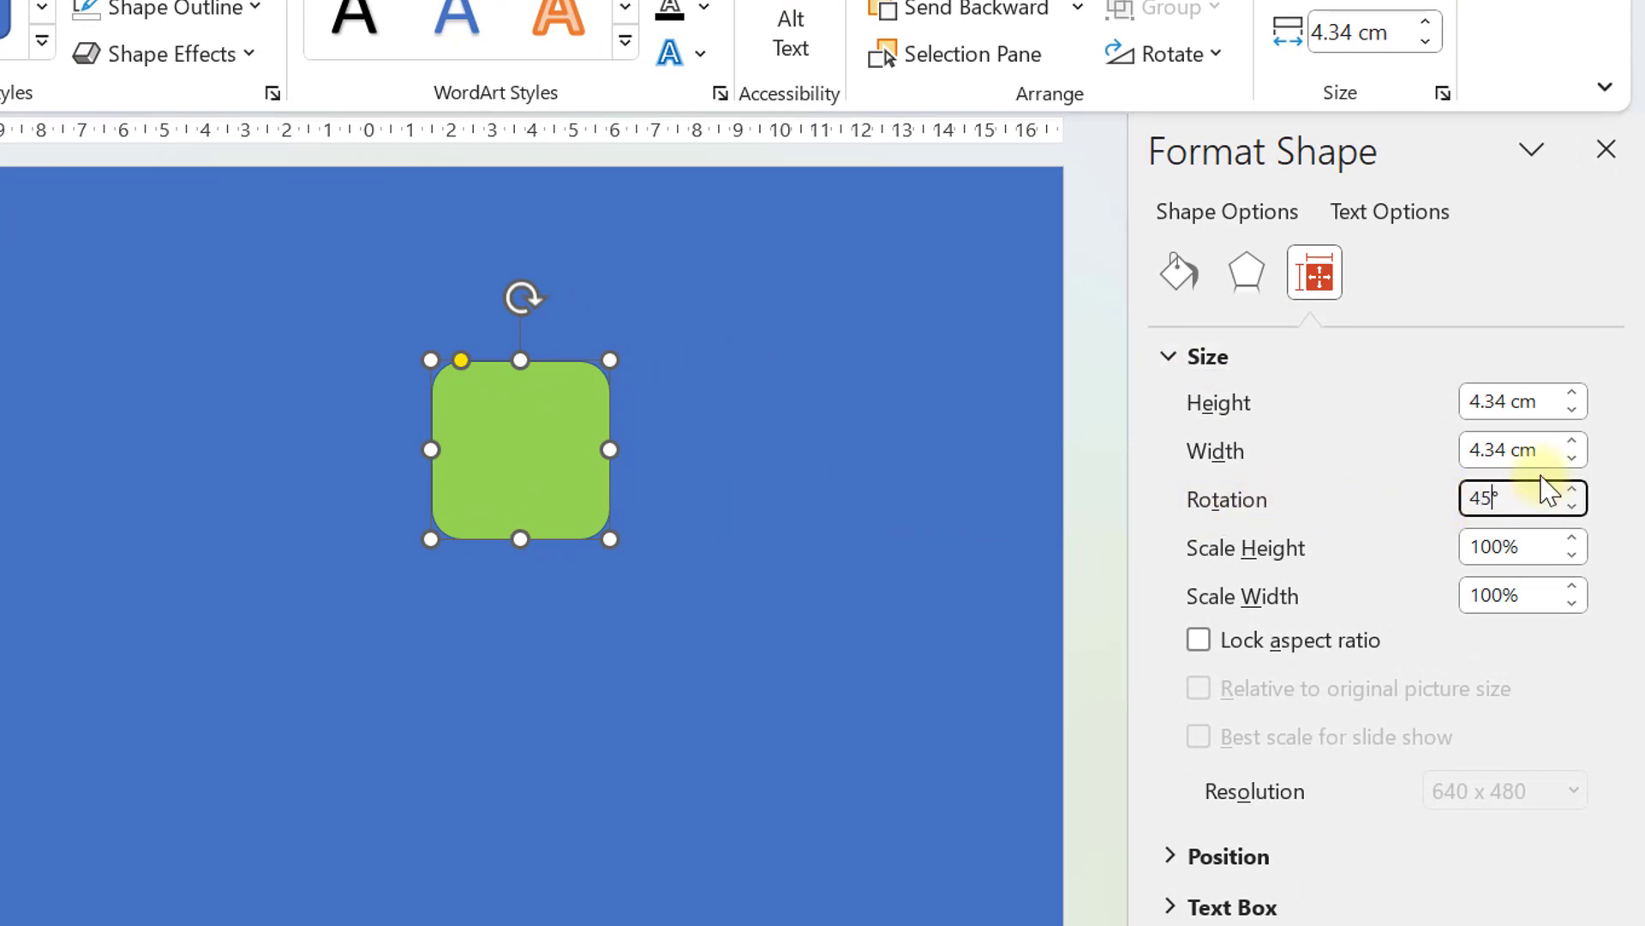
key(Return)
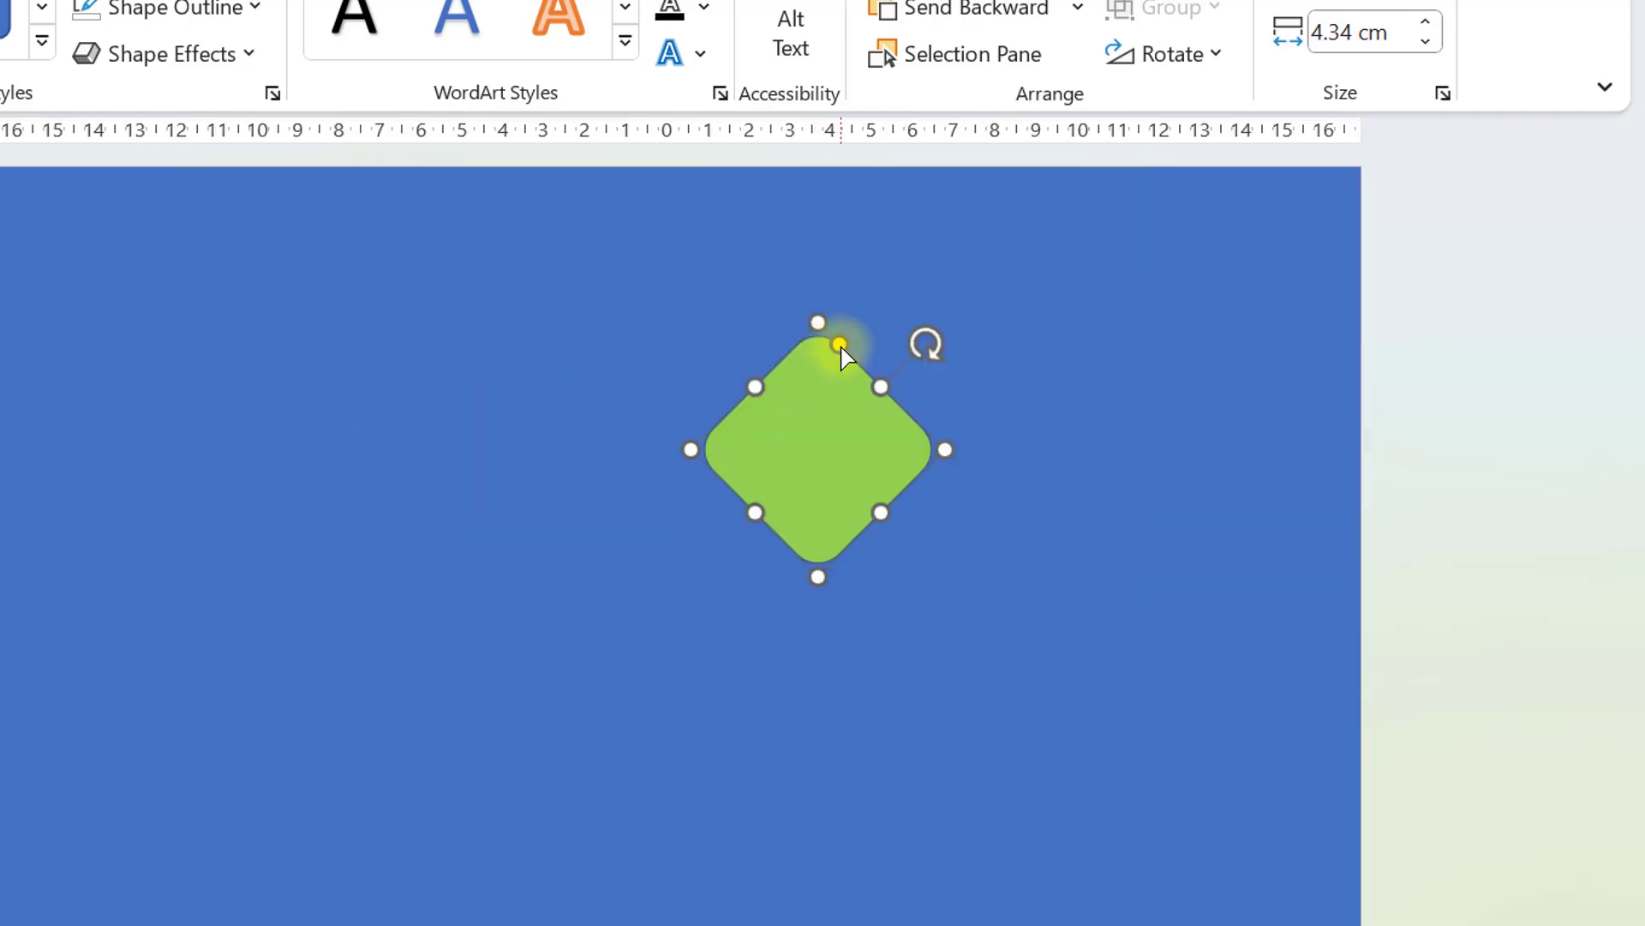
Step: Sharpen the diamond's corners, remove its outline, and shrink and raise it
drag(840, 347, 827, 337)
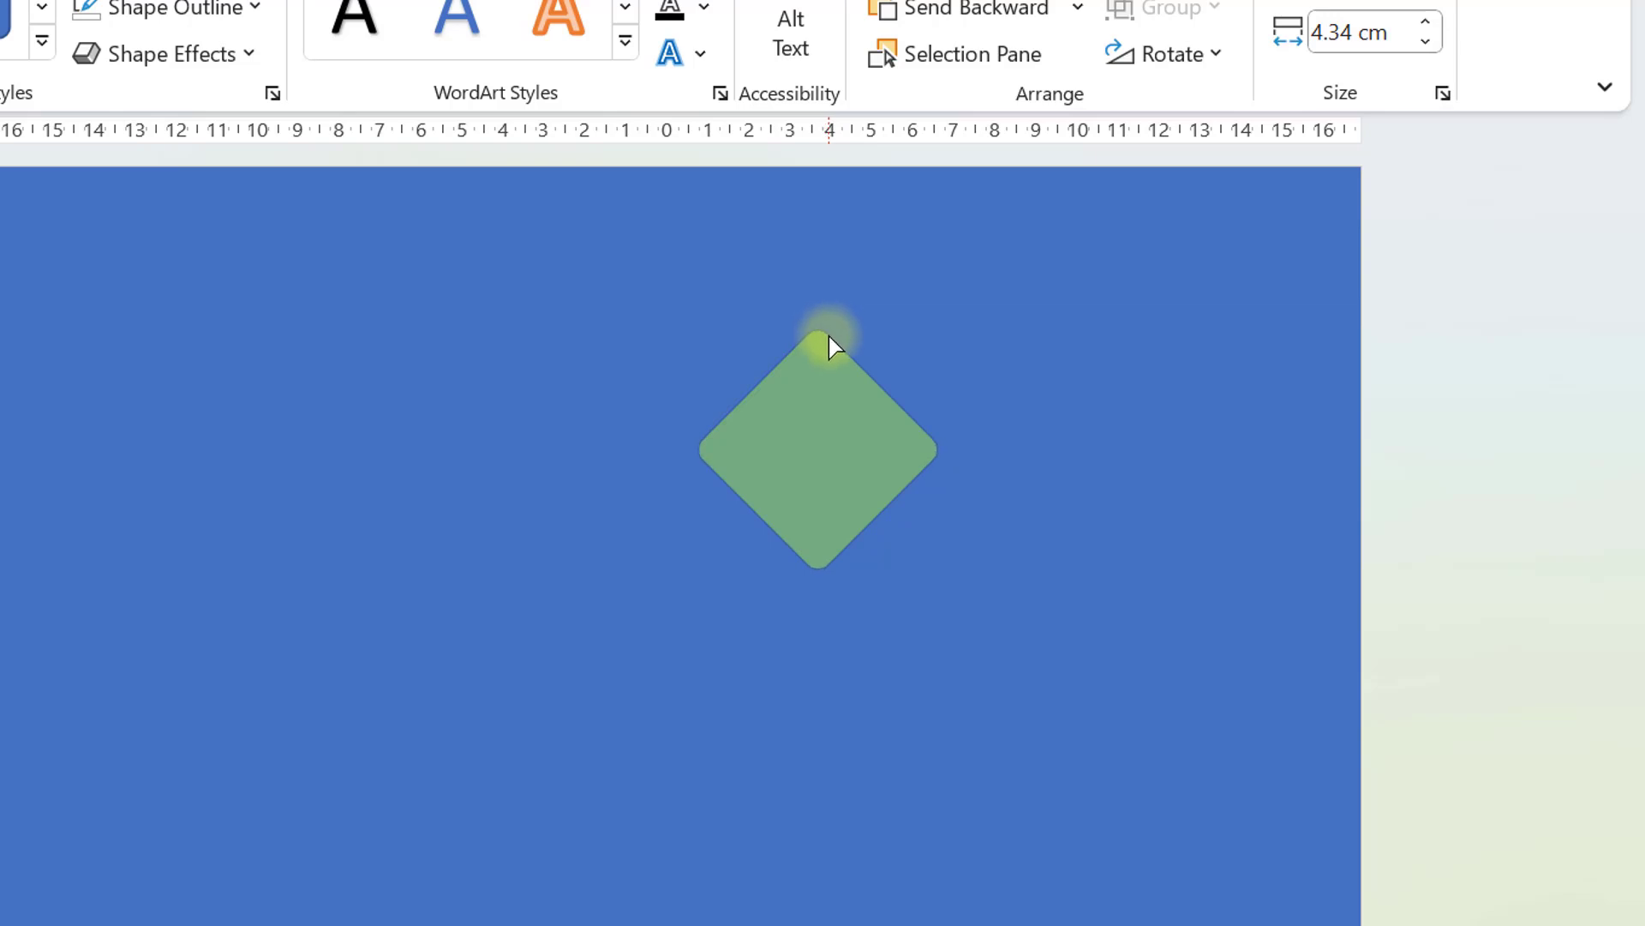
drag(830, 336, 830, 338)
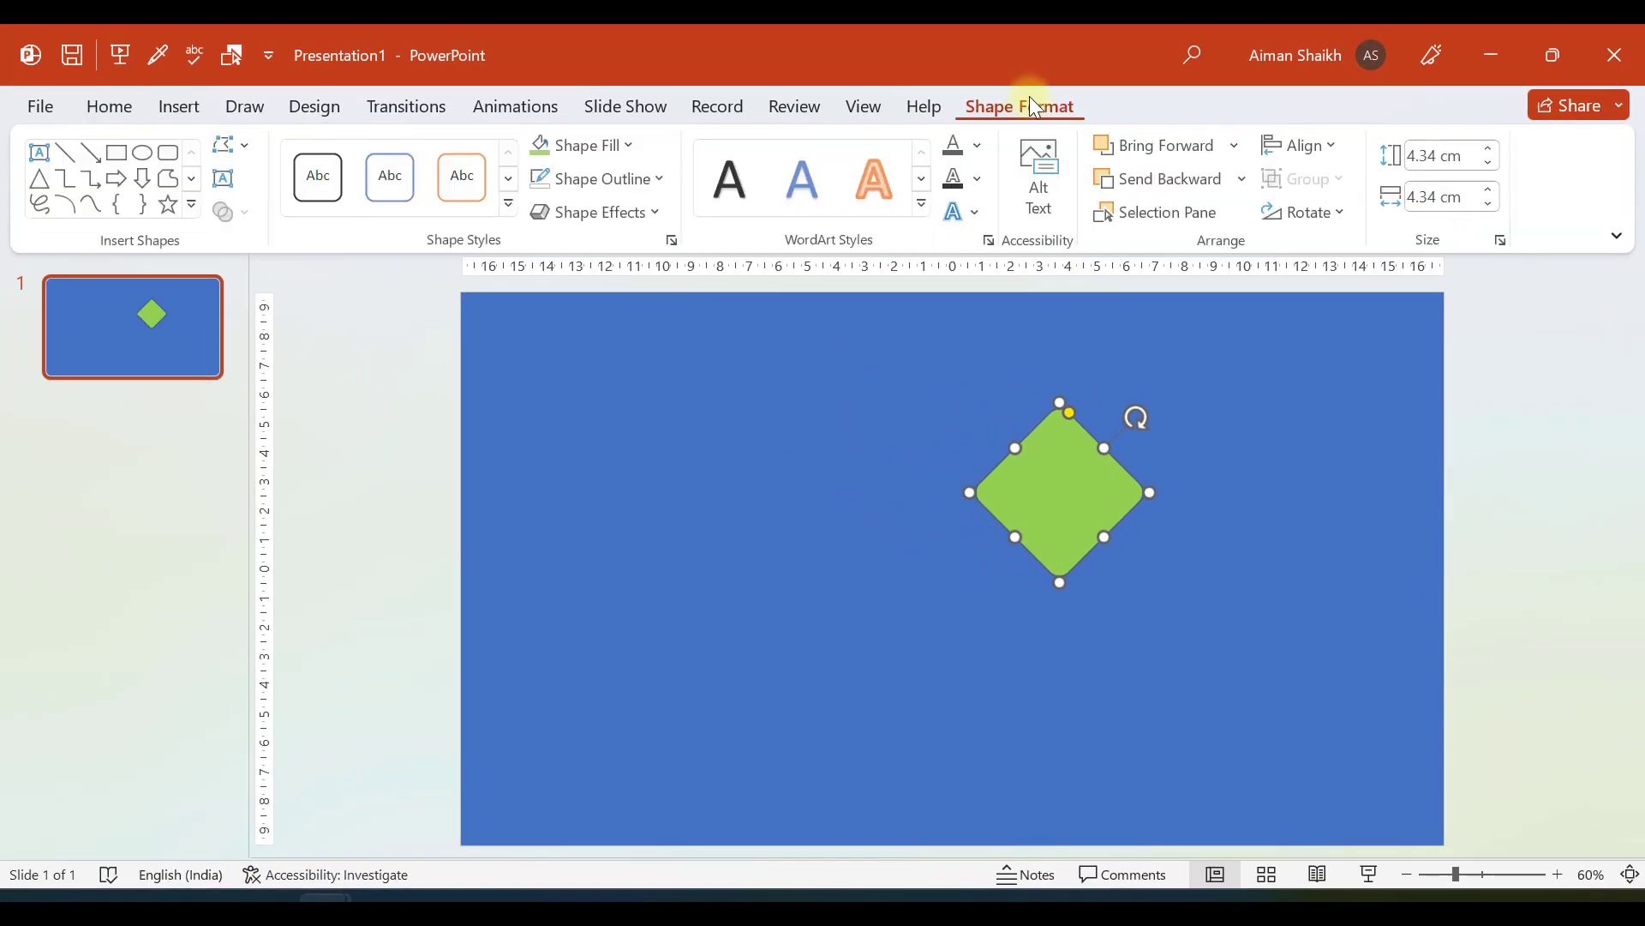
click(598, 178)
click(649, 476)
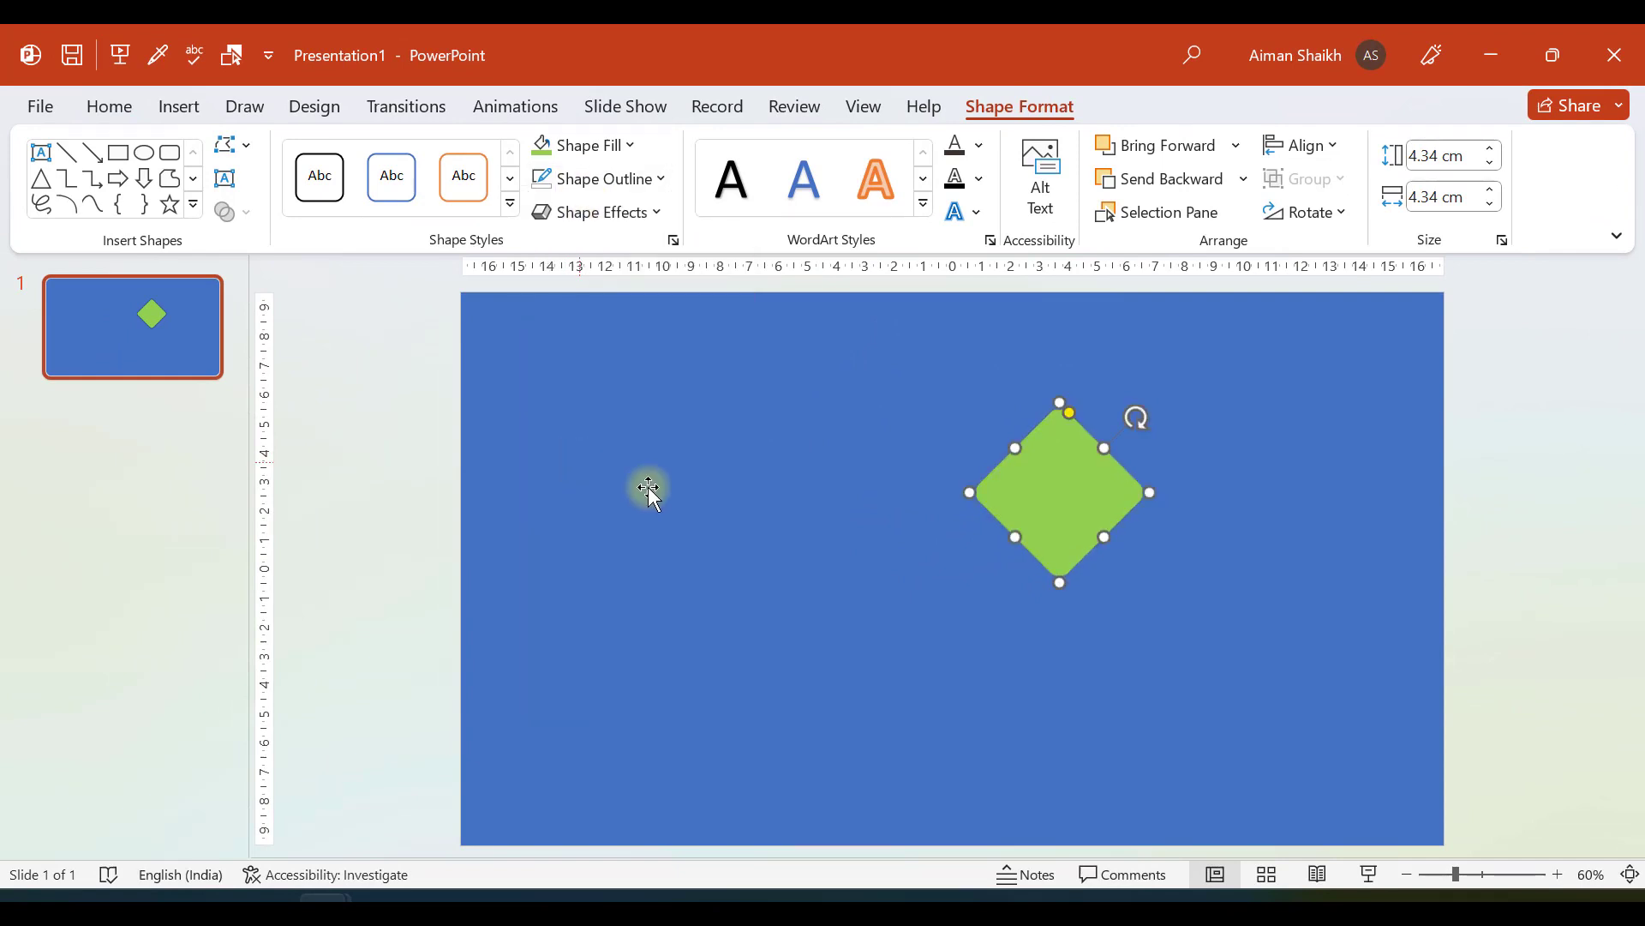
mouse_move(1091, 397)
mouse_down()
mouse_move(1057, 409)
mouse_move(1081, 394)
mouse_up()
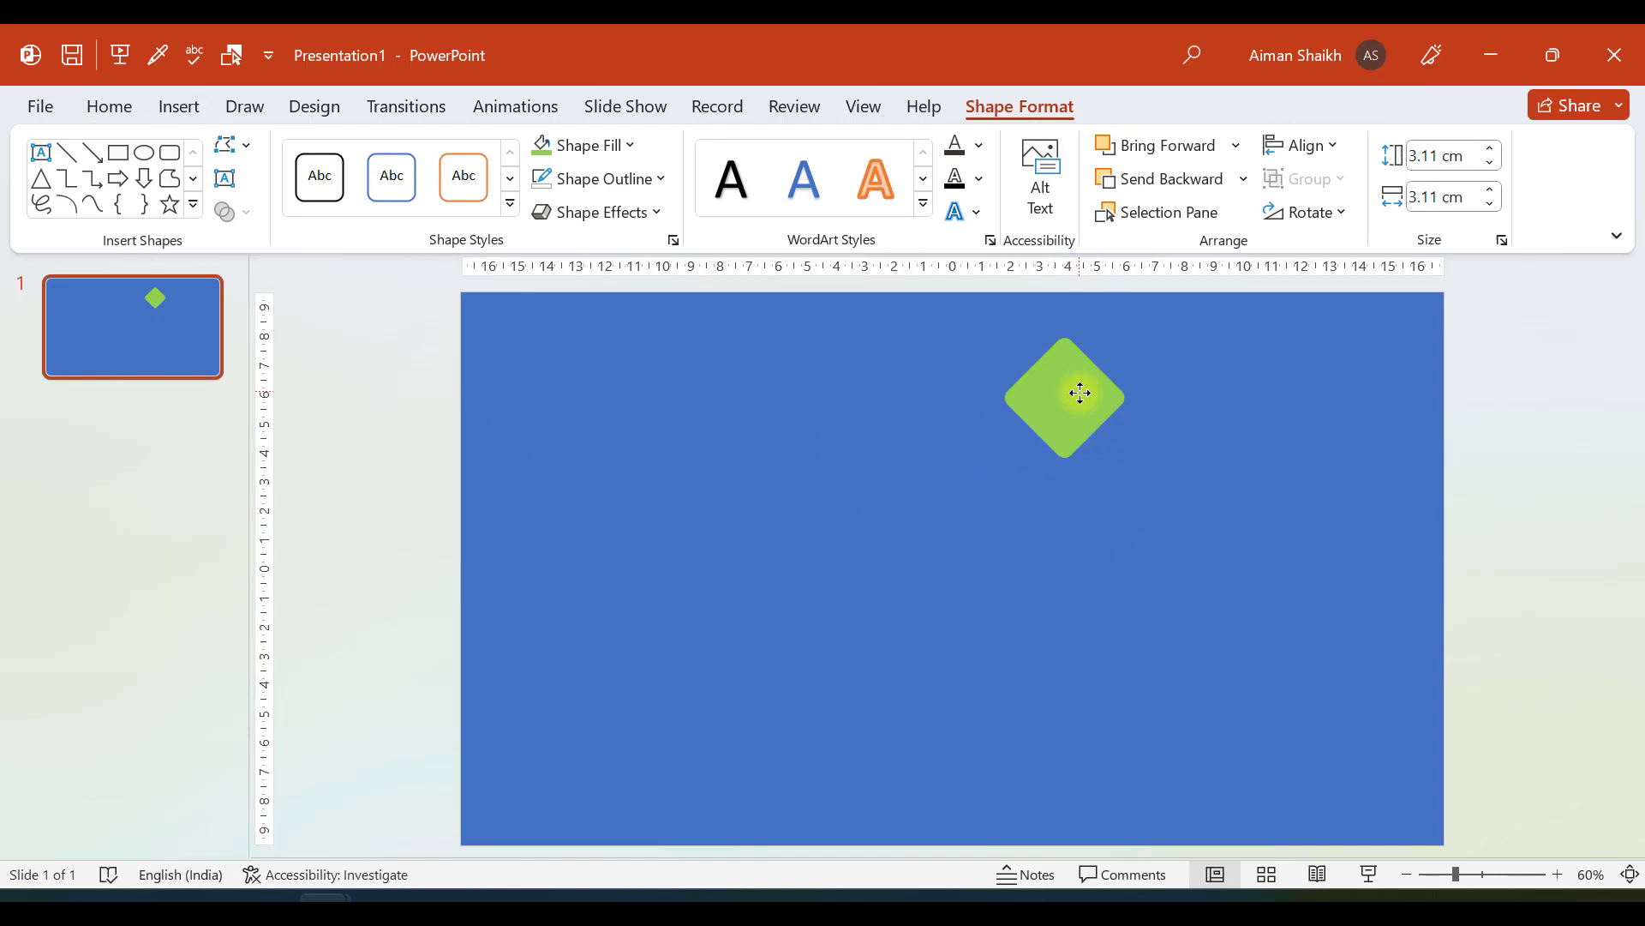
Step: Copy and paste the diamond beside the original, then delete the pasted copy
click(421, 381)
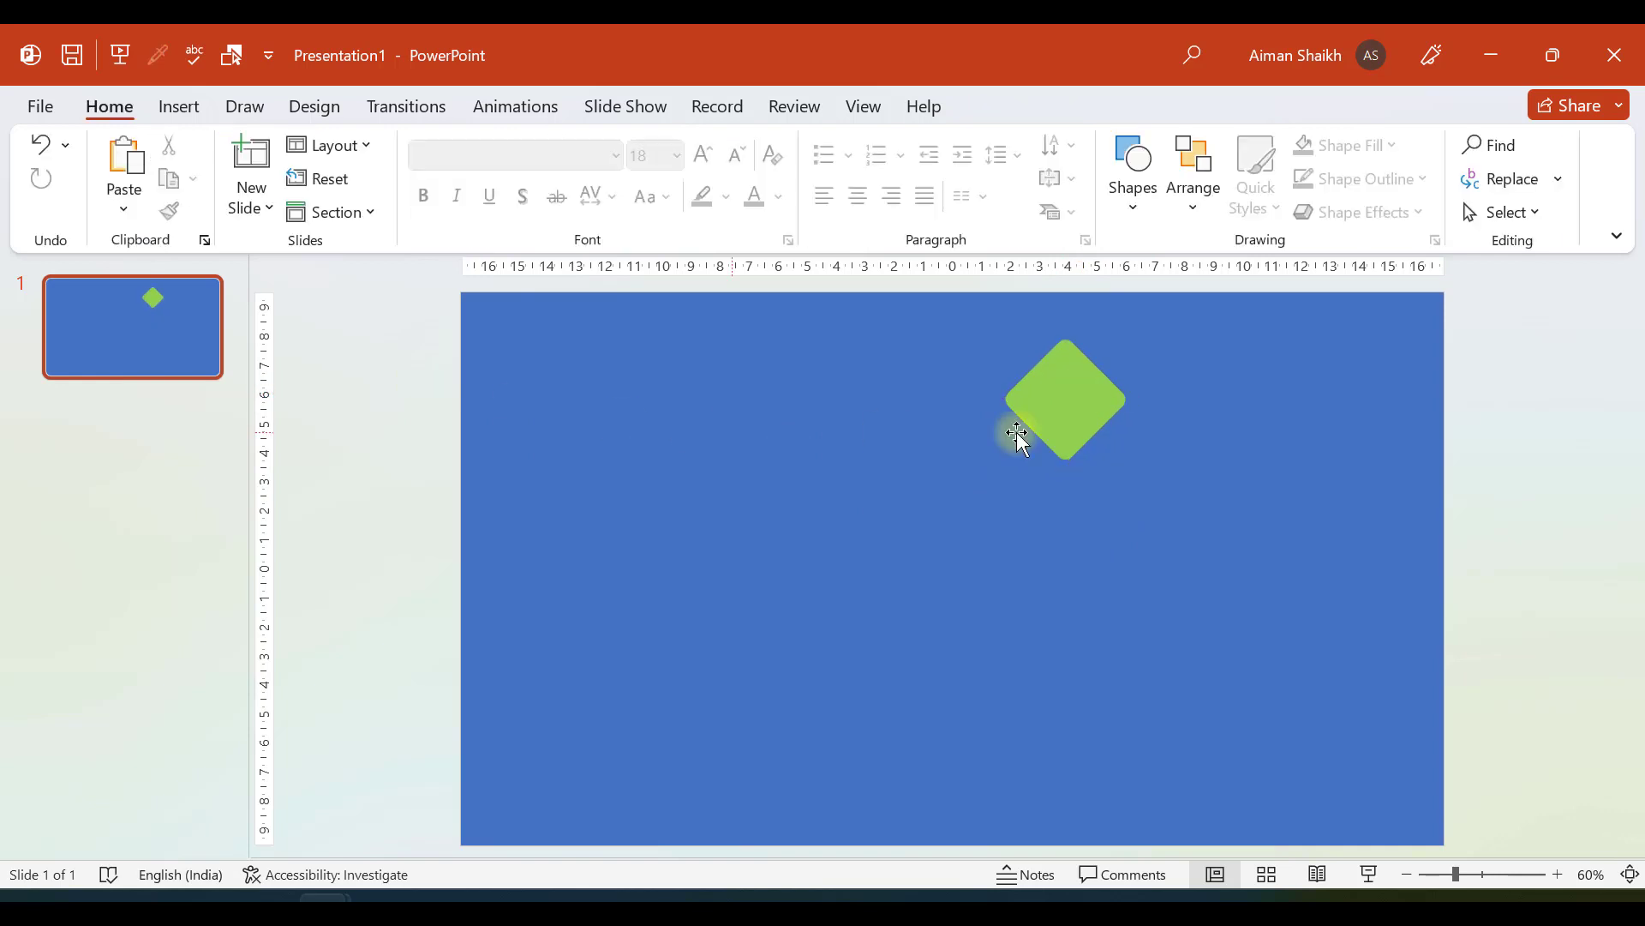
click(1066, 406)
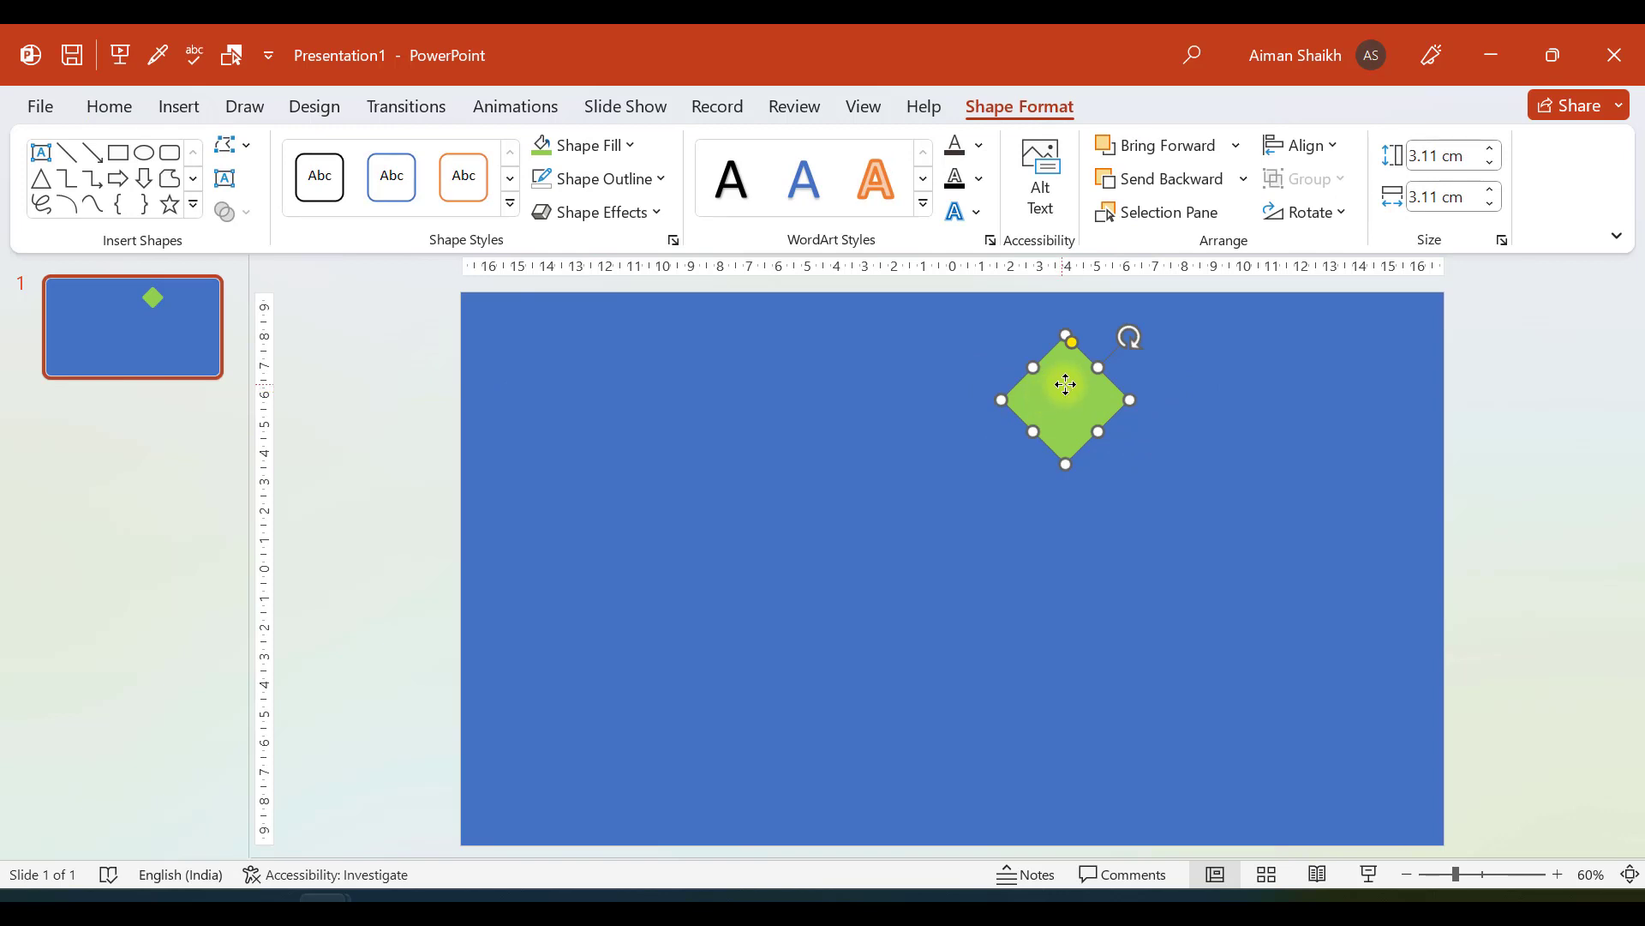
right_click(1066, 383)
click(1126, 234)
click(1168, 385)
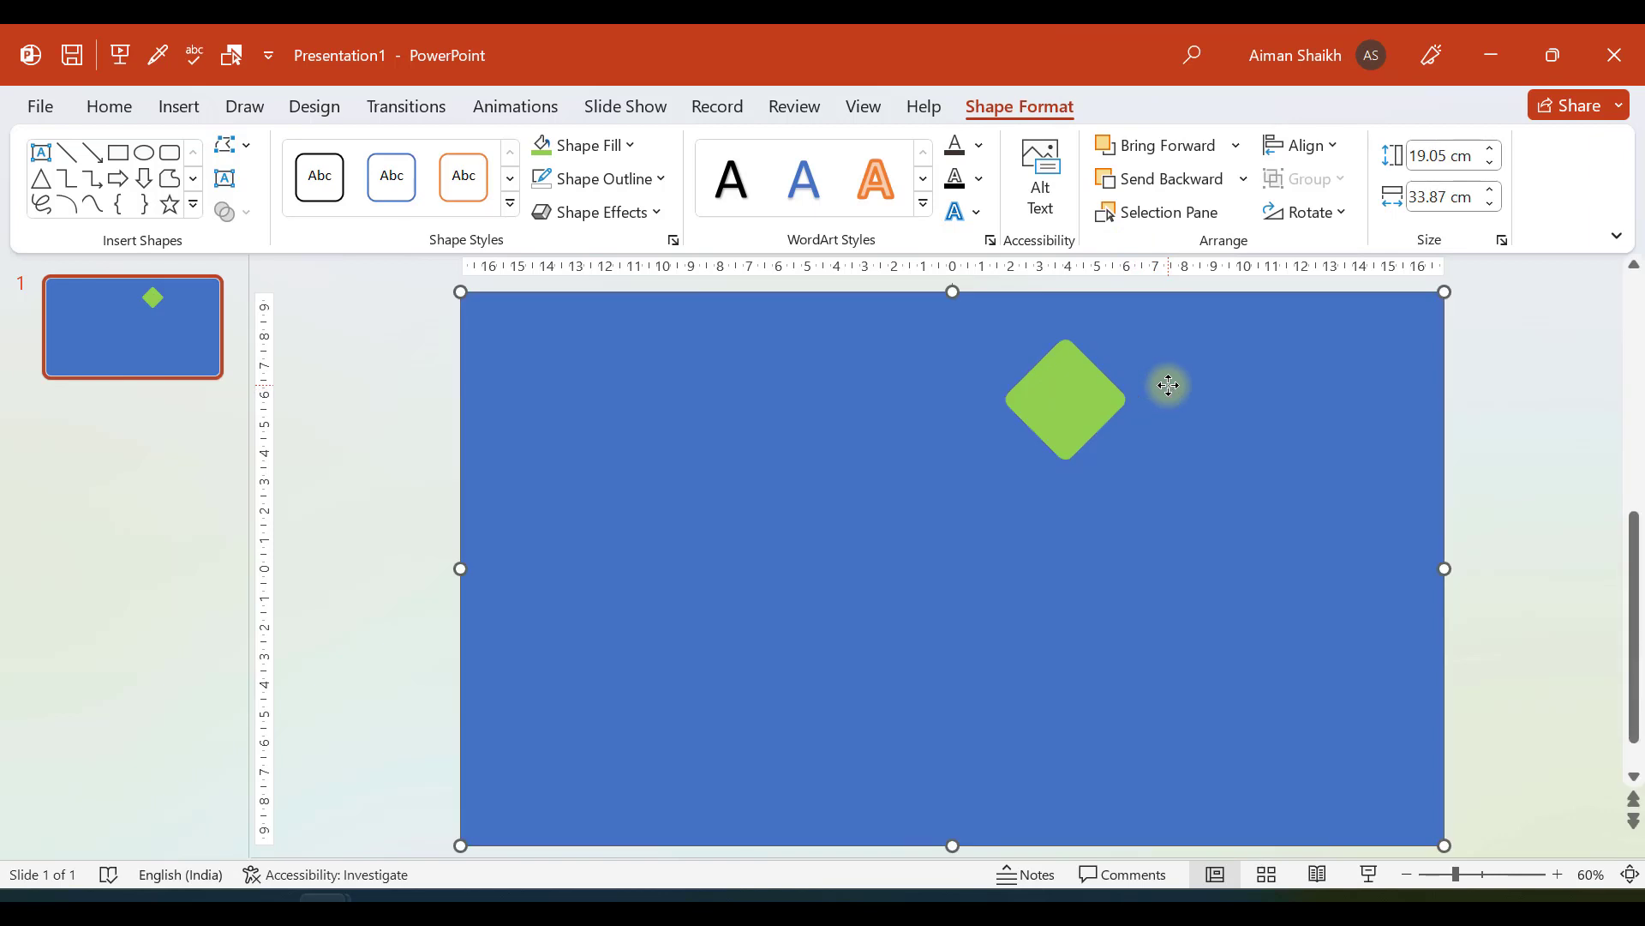
right_click(1167, 384)
click(1268, 317)
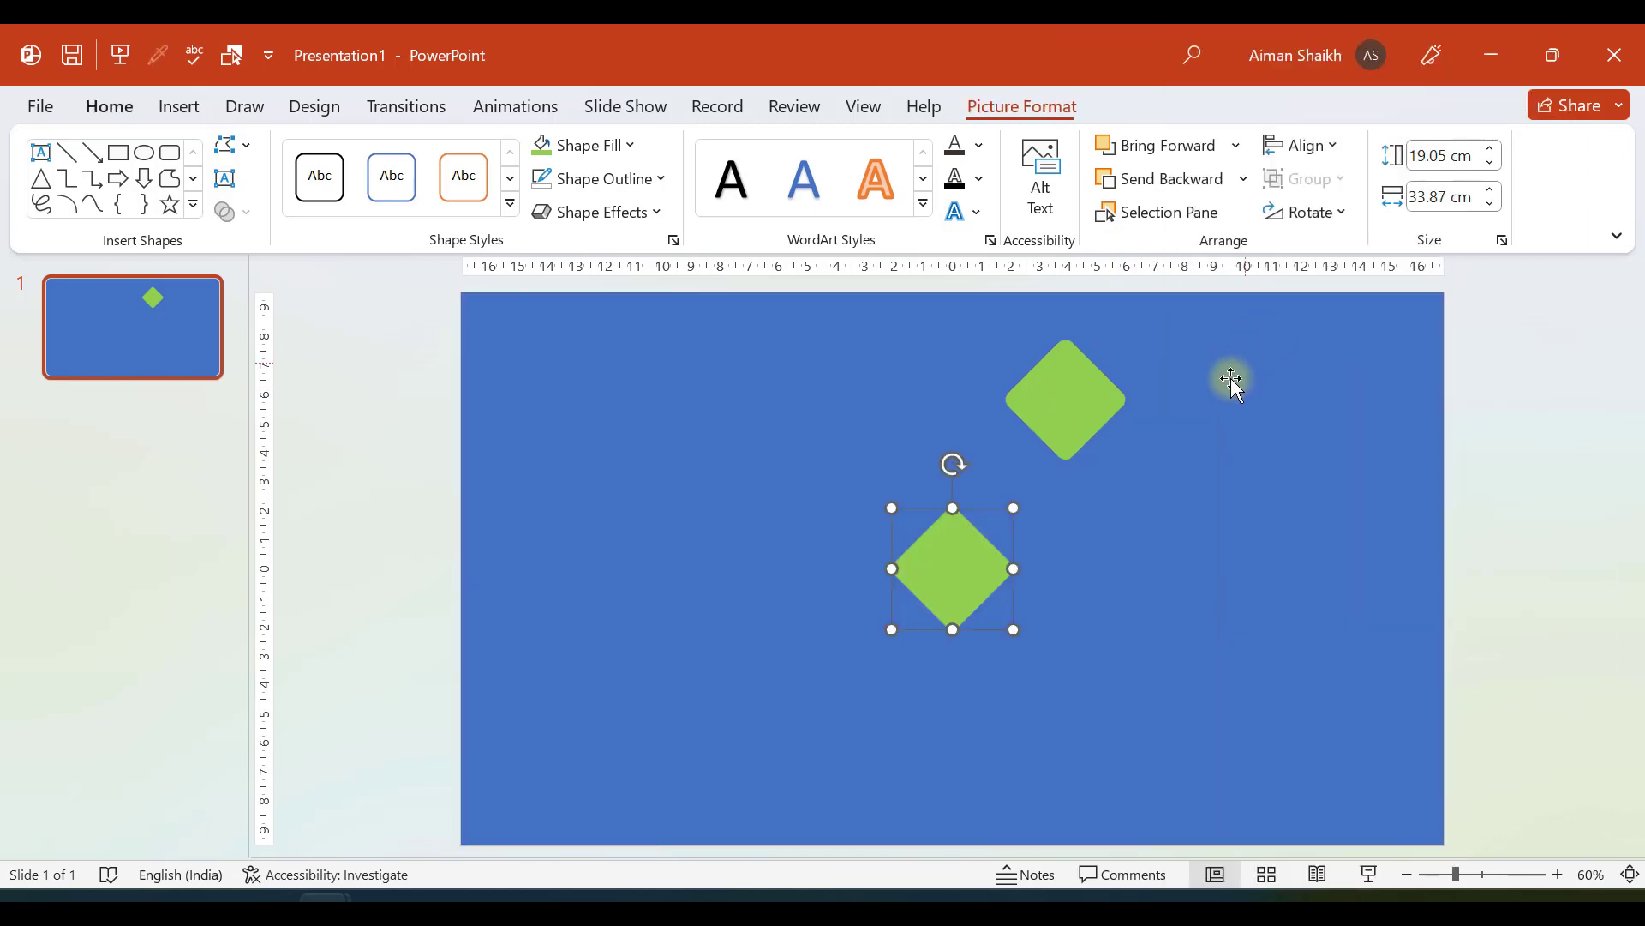
drag(965, 572, 1212, 411)
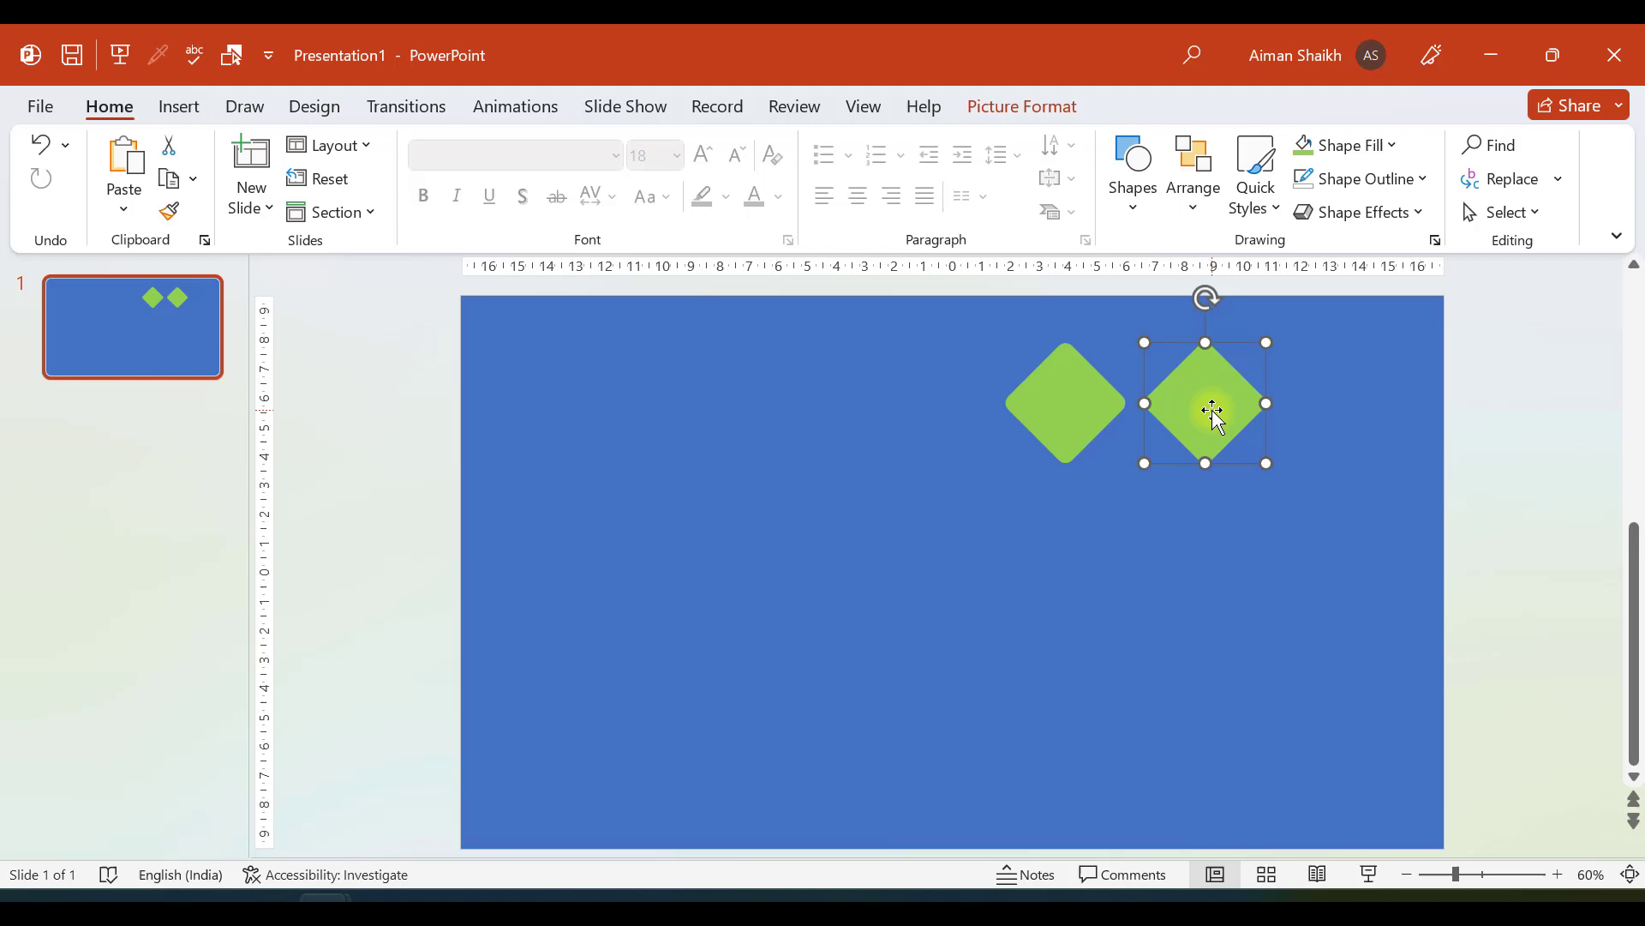
key(Delete)
Step: Duplicate the diamond with Ctrl+D and place the copy right beside the original
click(1077, 403)
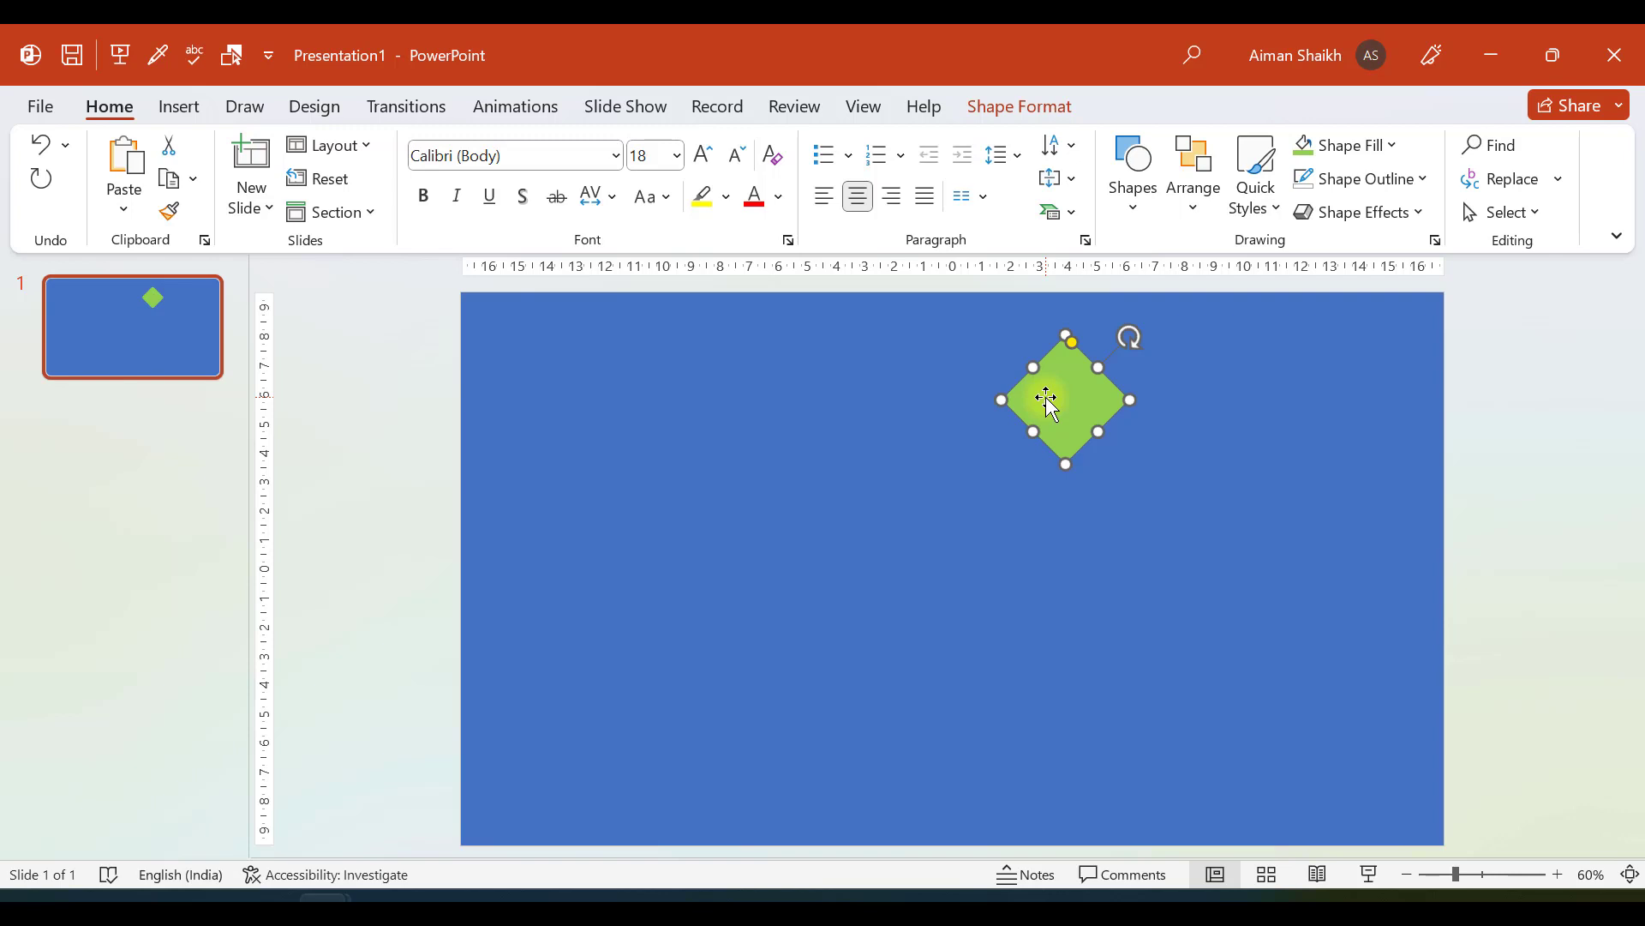
key(ctrl+d)
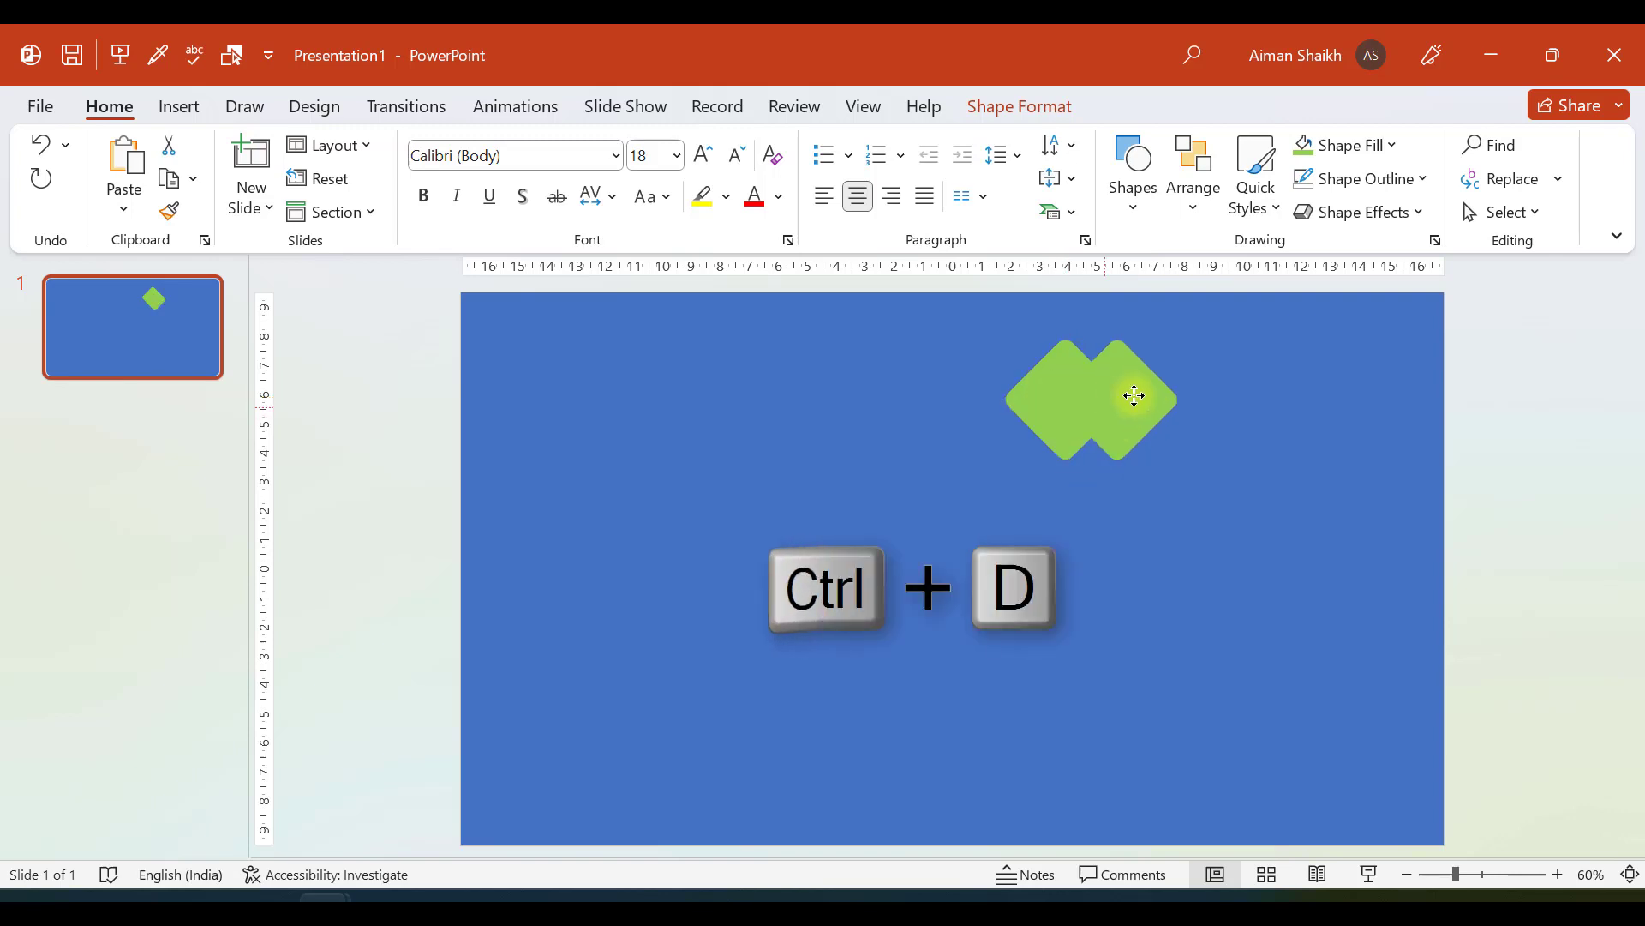
drag(1048, 403, 1190, 399)
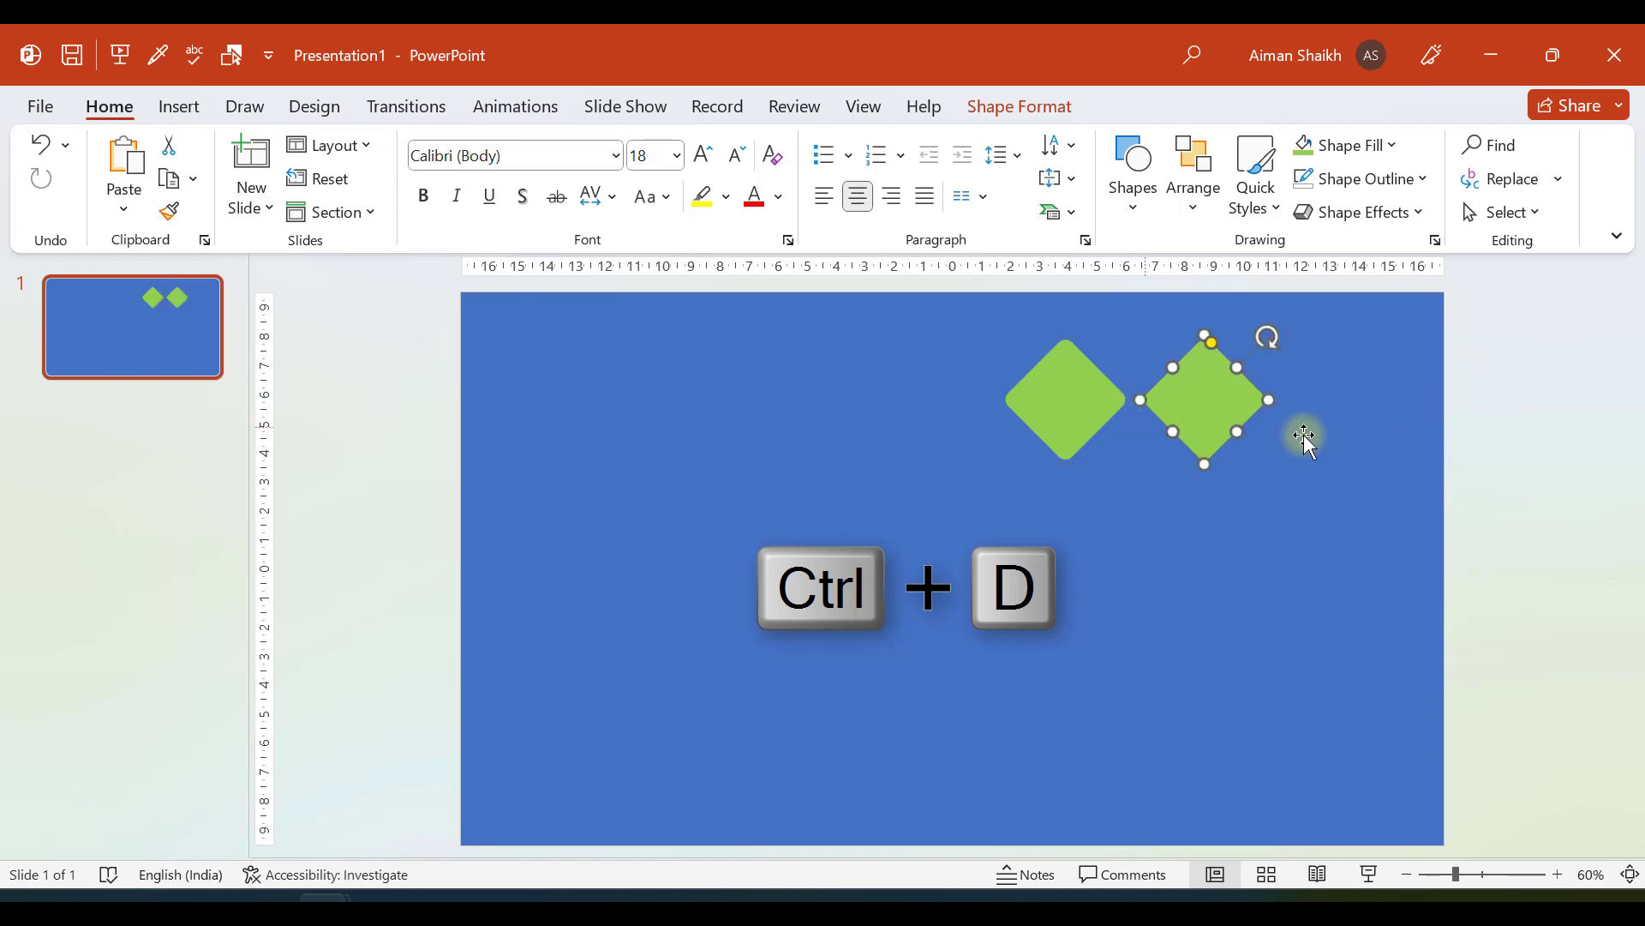
click(1500, 374)
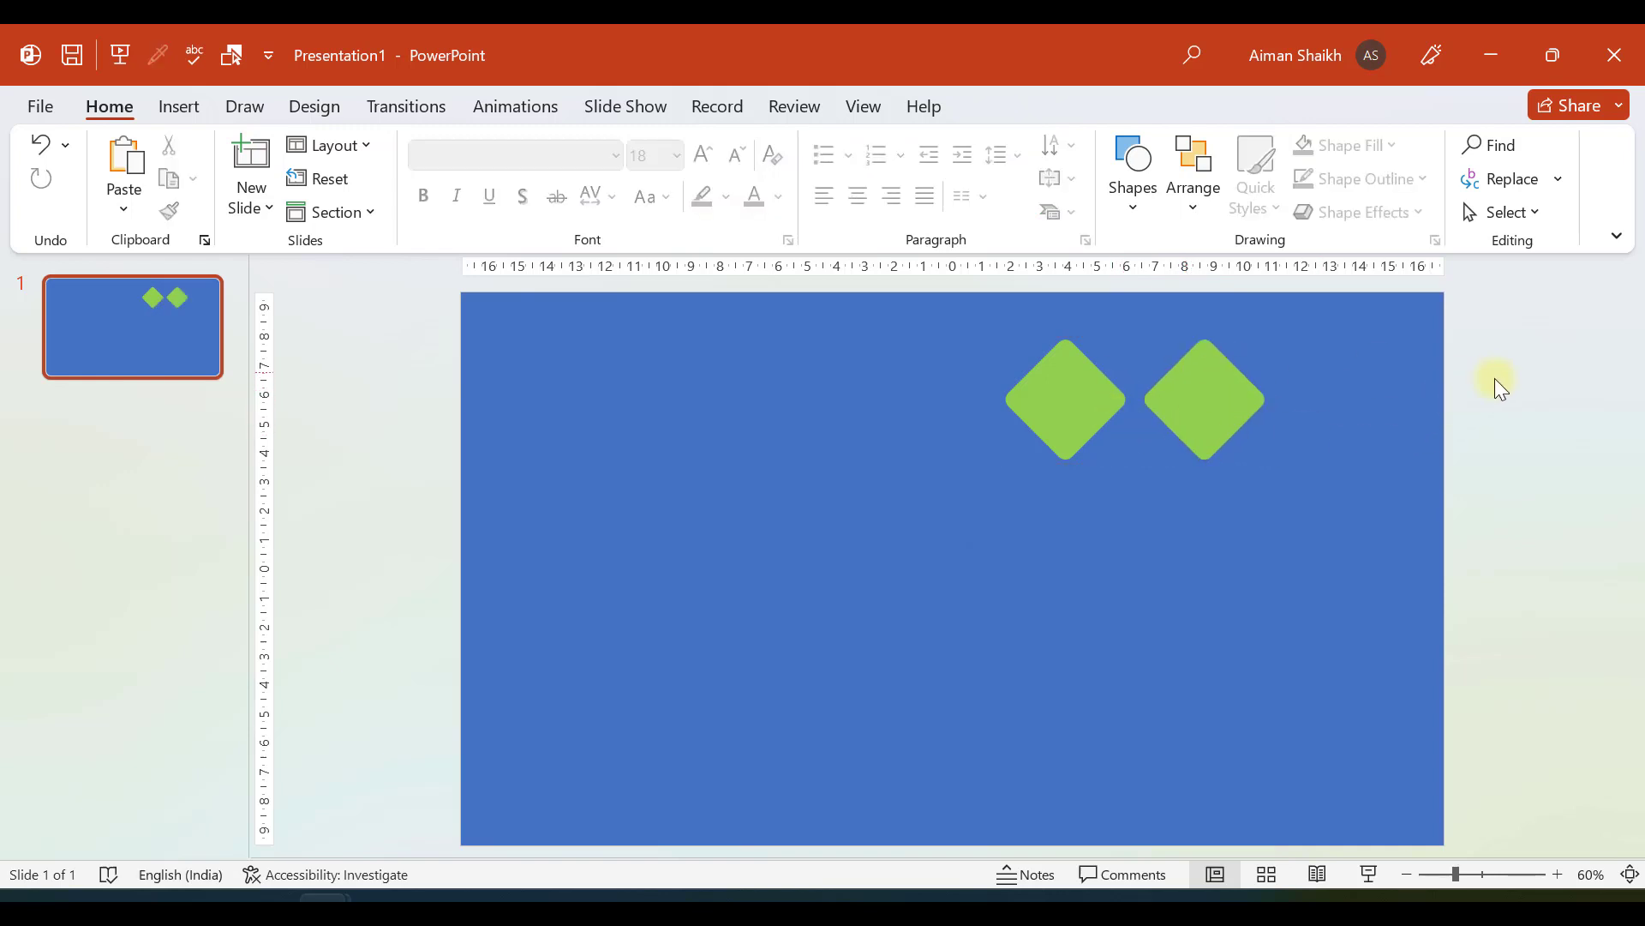
Step: Copy both diamonds into a lower, offset row
click(1065, 414)
shift+click(1194, 405)
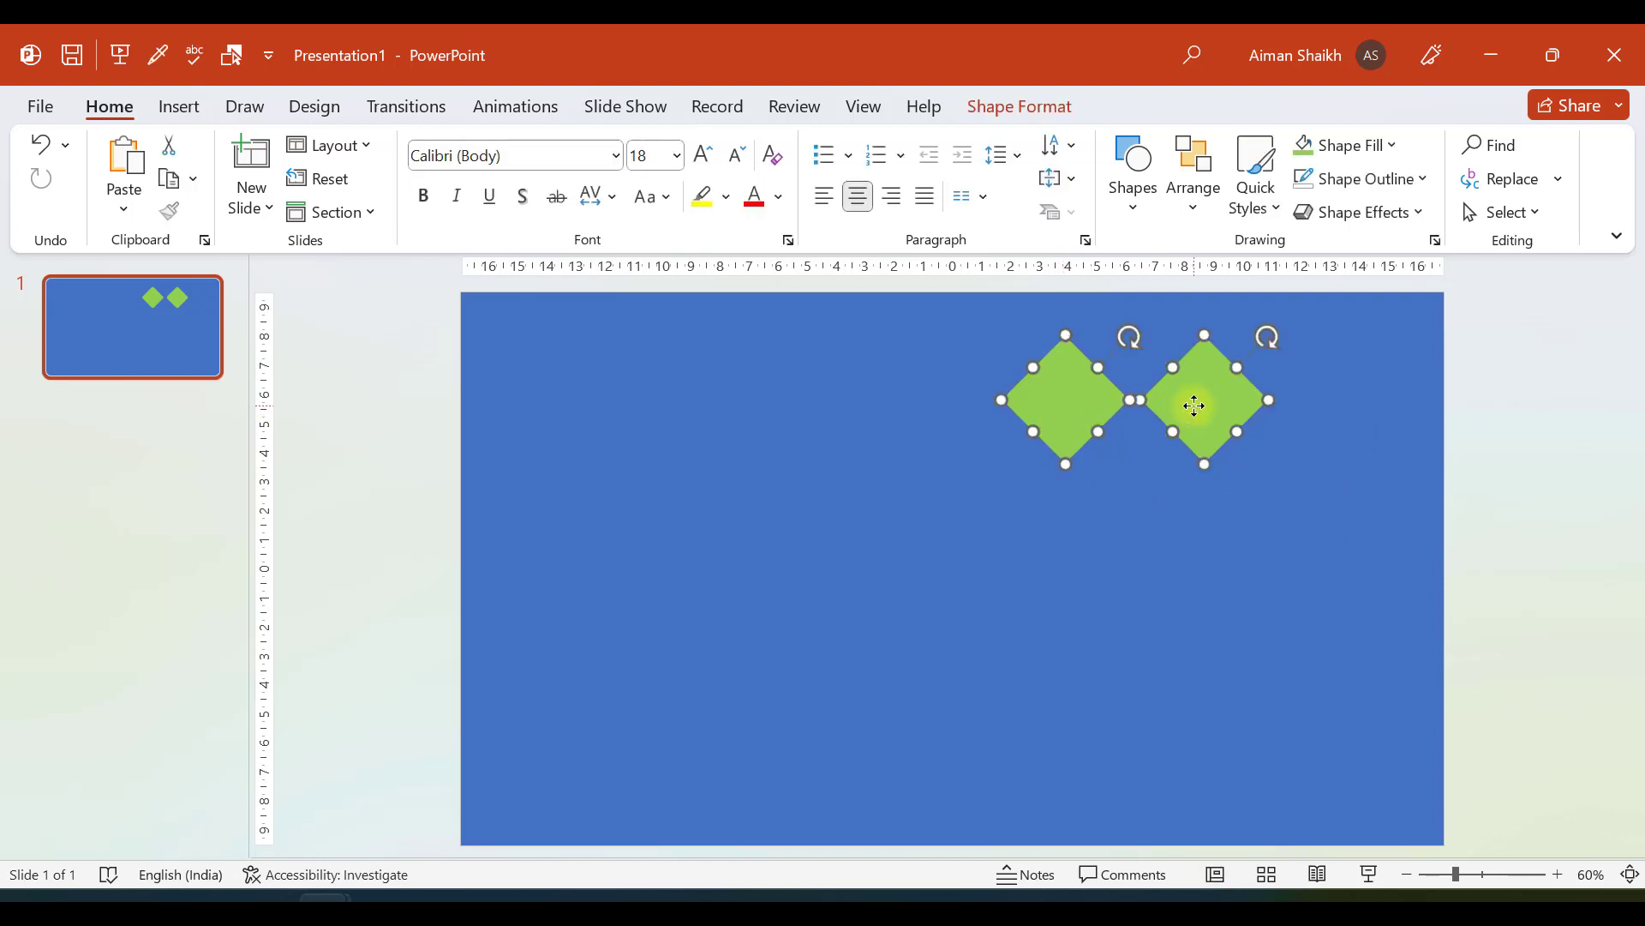
drag(1195, 405, 1285, 473)
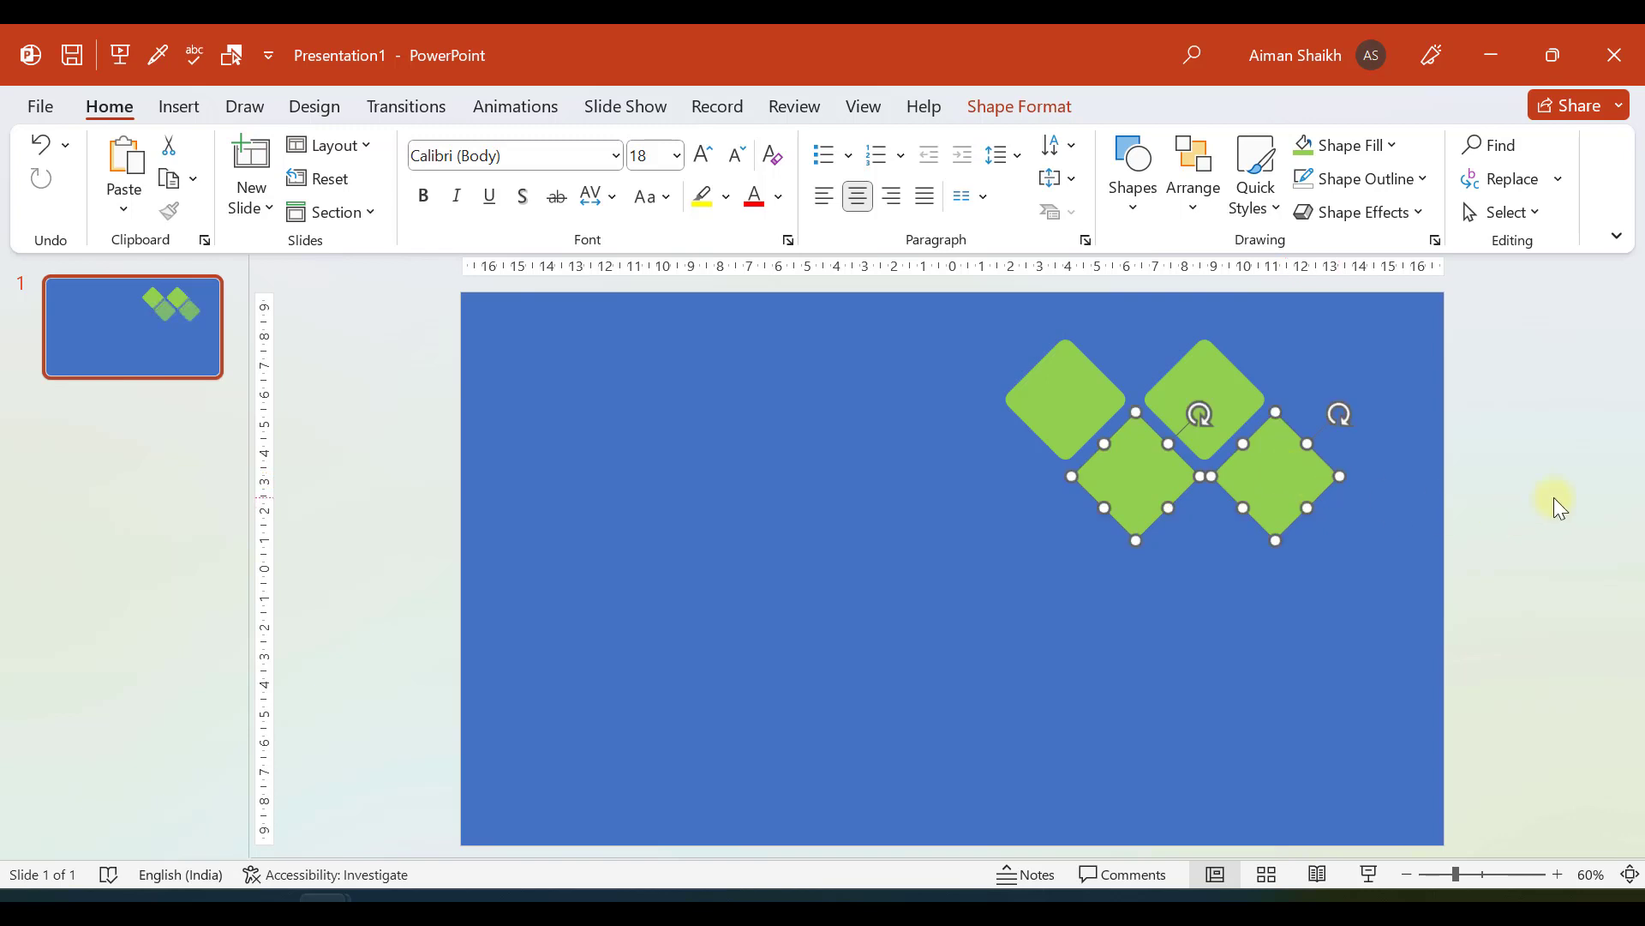
click(1491, 490)
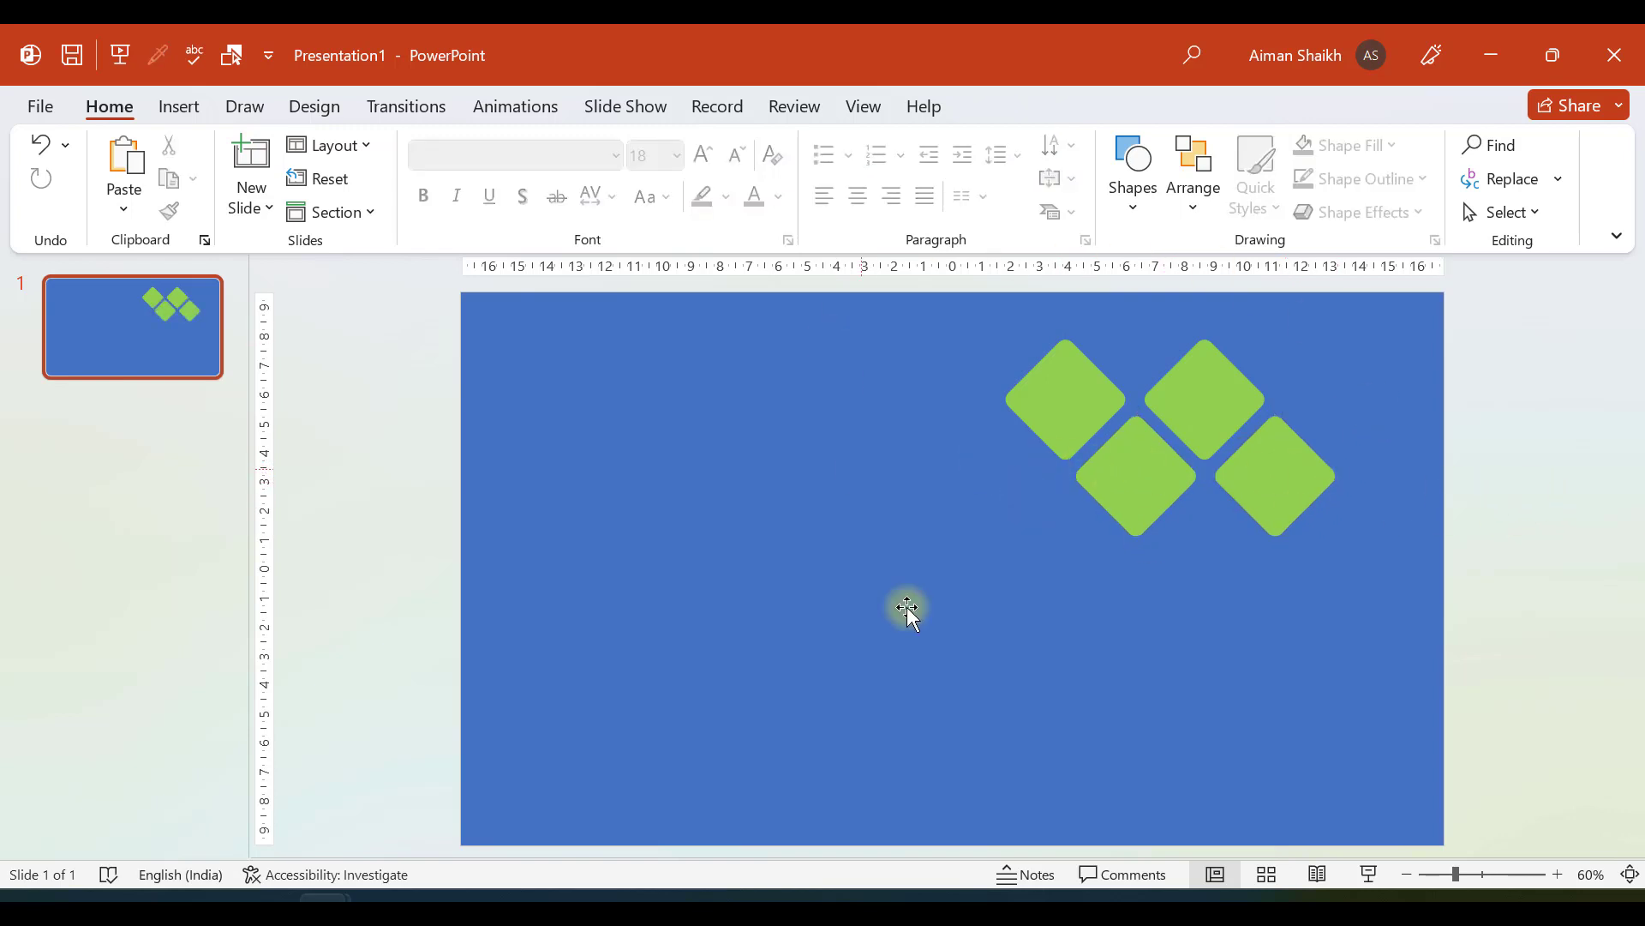
Step: Copy the four diamonds downward and repeat with Ctrl+D to add more rows
click(1132, 481)
shift+click(1293, 496)
shift+click(1084, 386)
shift+click(1185, 382)
mouse_move(1185, 382)
mouse_down()
mouse_move(1234, 624)
mouse_move(1277, 654)
mouse_up()
key(ctrl+d)
Step: Move a bottom diamond up and left into the pattern
click(1275, 830)
click(1132, 838)
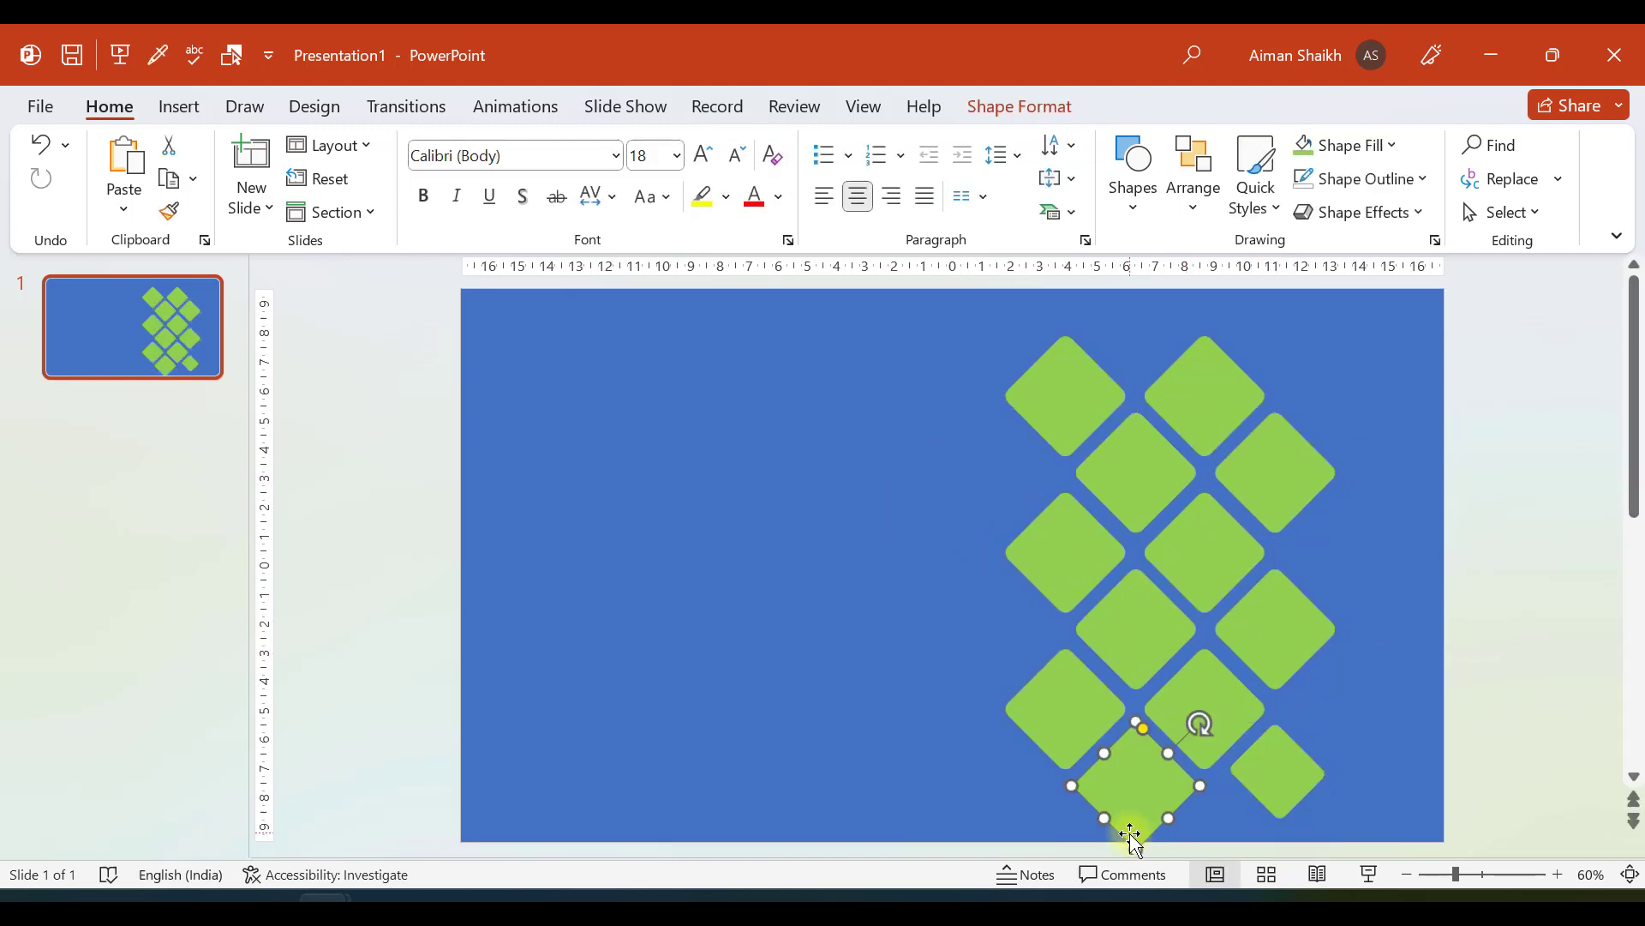
mouse_move(1131, 839)
mouse_down()
mouse_move(1030, 696)
mouse_move(1351, 699)
mouse_move(1295, 640)
mouse_move(1405, 494)
mouse_move(1396, 403)
mouse_move(1275, 348)
mouse_move(1222, 366)
mouse_move(1323, 579)
mouse_up()
drag(1384, 434, 1436, 491)
click(1492, 546)
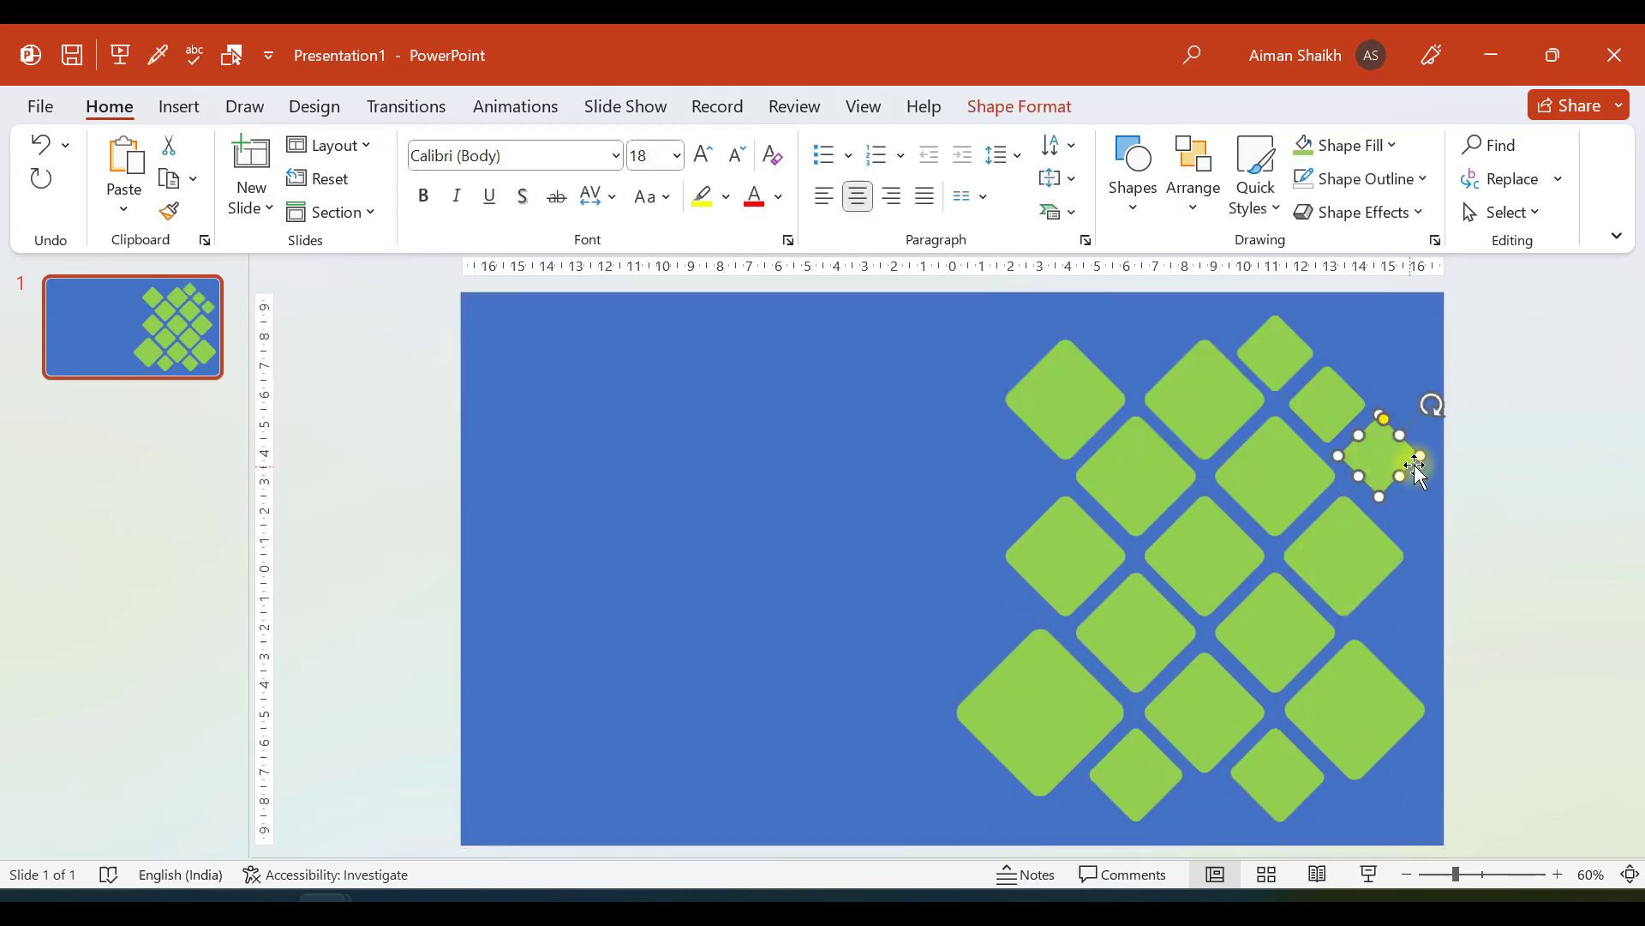
Step: Add diamond copies at the pattern's top and left, and move a small diamond to its right edge
mouse_move(1370, 468)
ctrl+mouse_down()
mouse_move(994, 470)
mouse_move(1140, 342)
ctrl+mouse_up()
click(1523, 492)
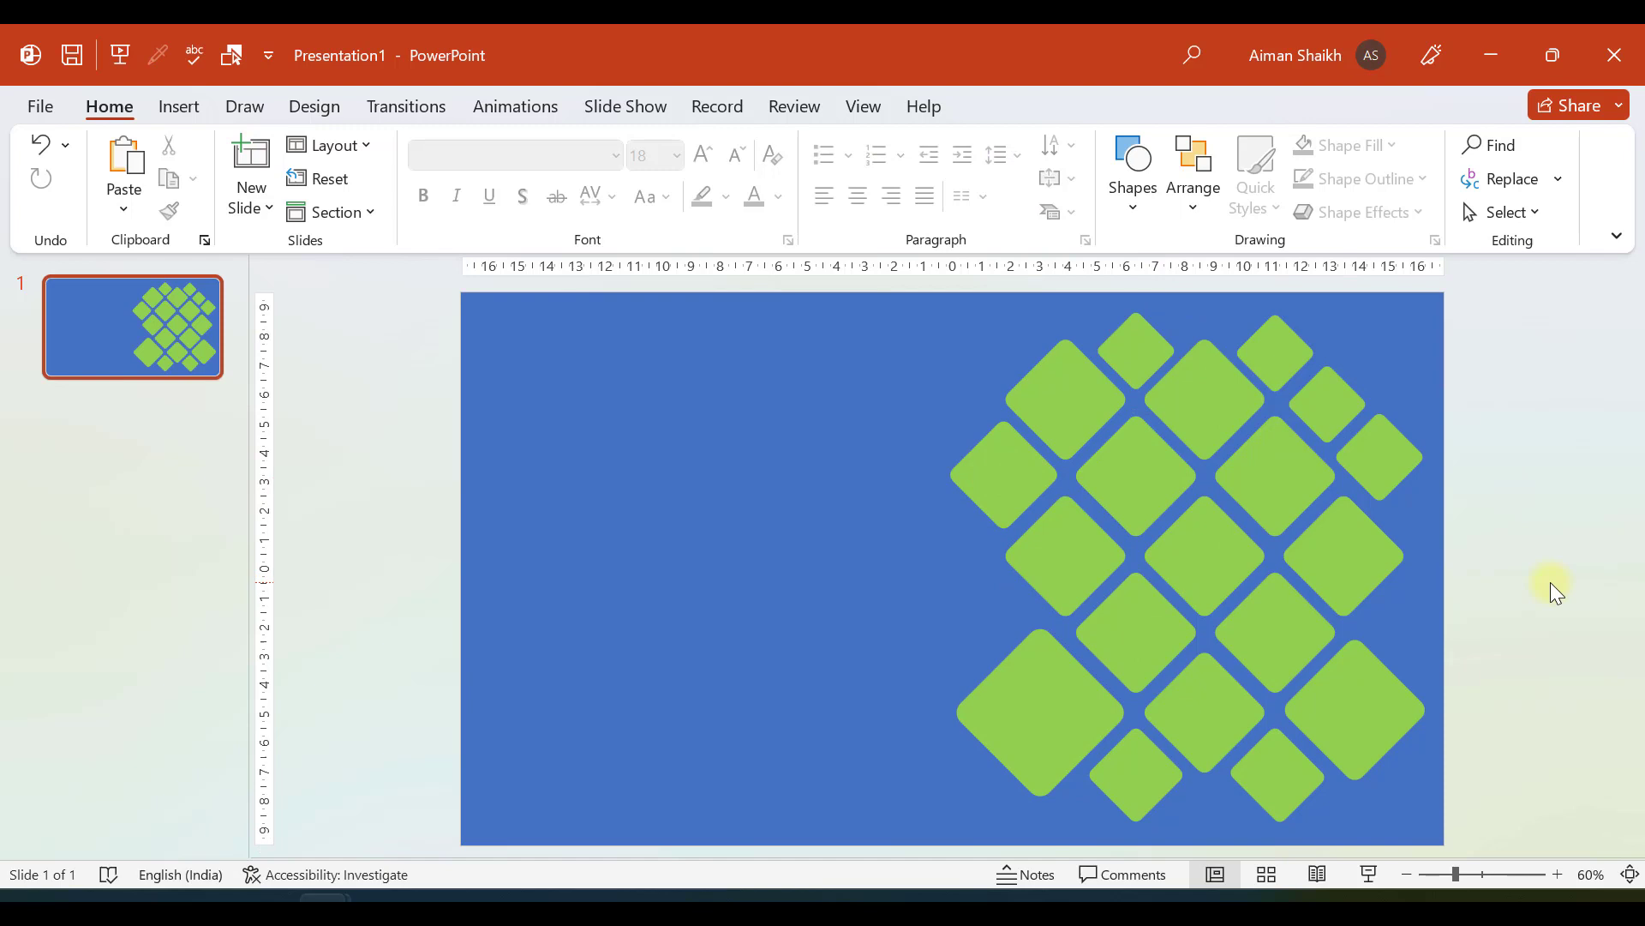
scroll(1548, 584, down, 1)
drag(1193, 594, 973, 595)
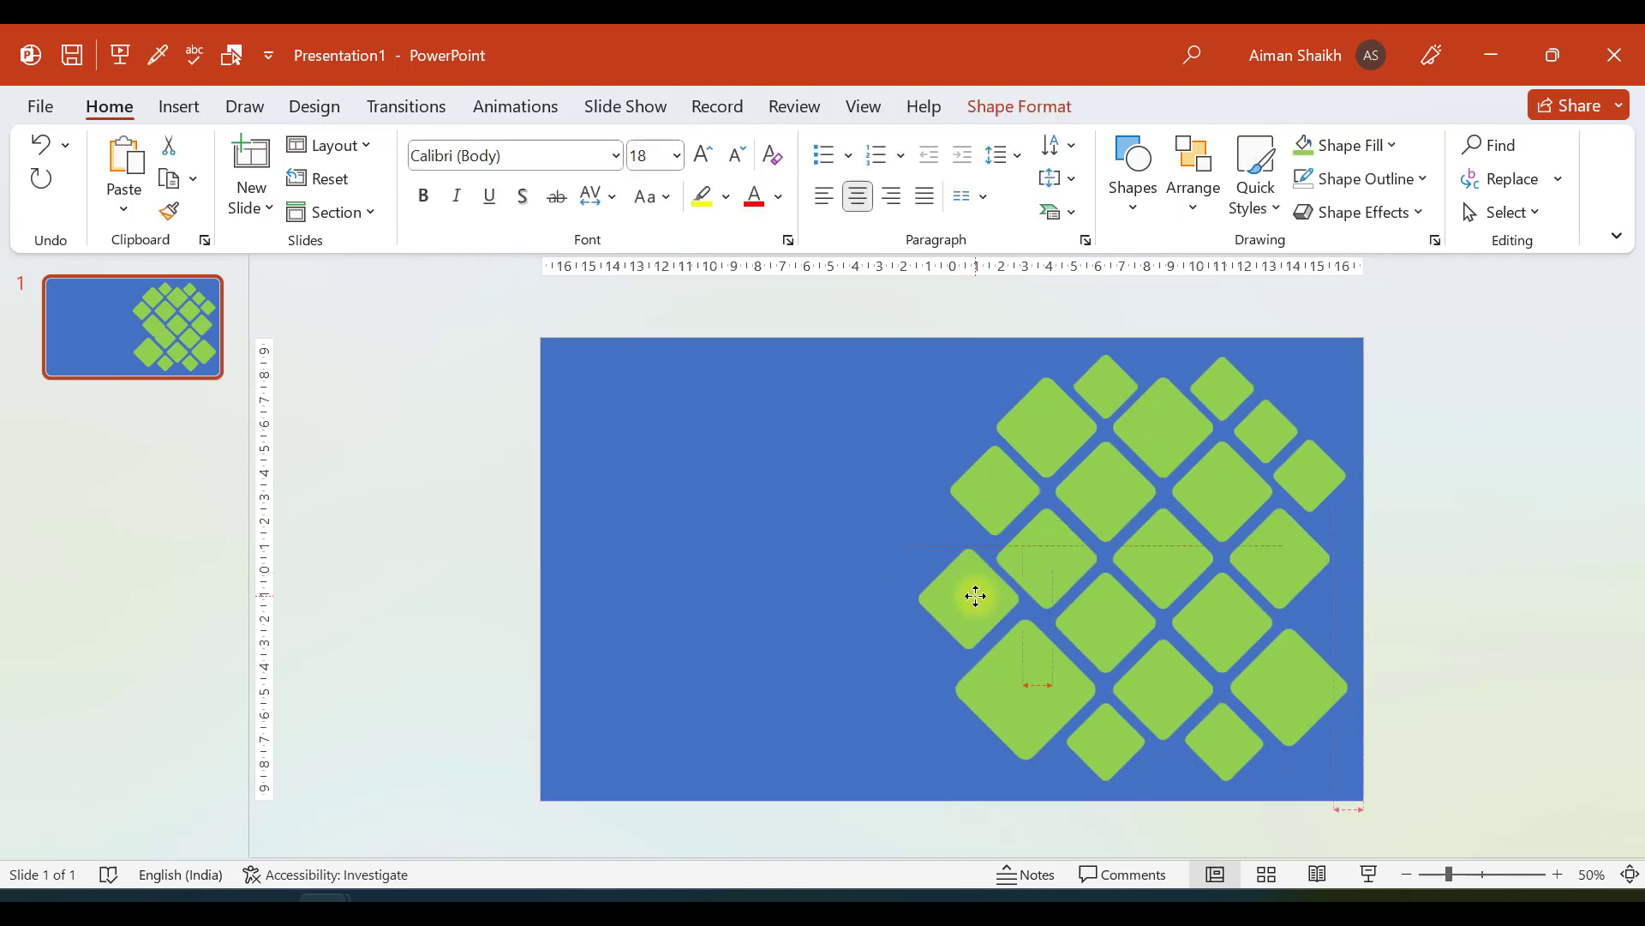
click(1436, 558)
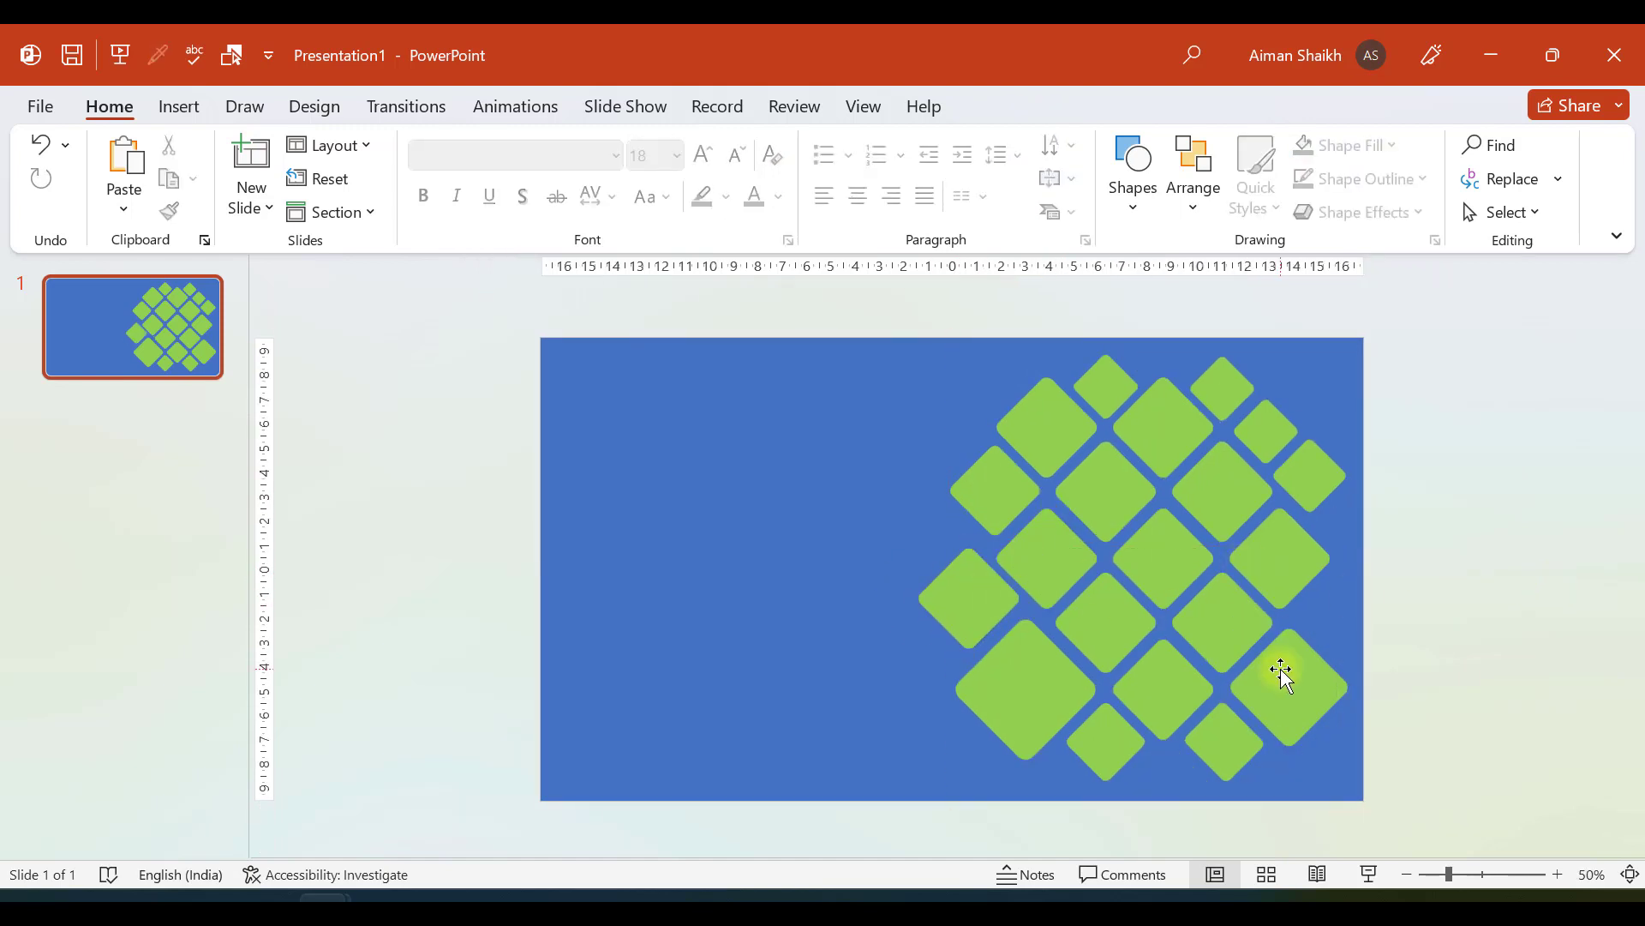
click(1234, 632)
drag(1284, 639, 1309, 609)
click(1405, 600)
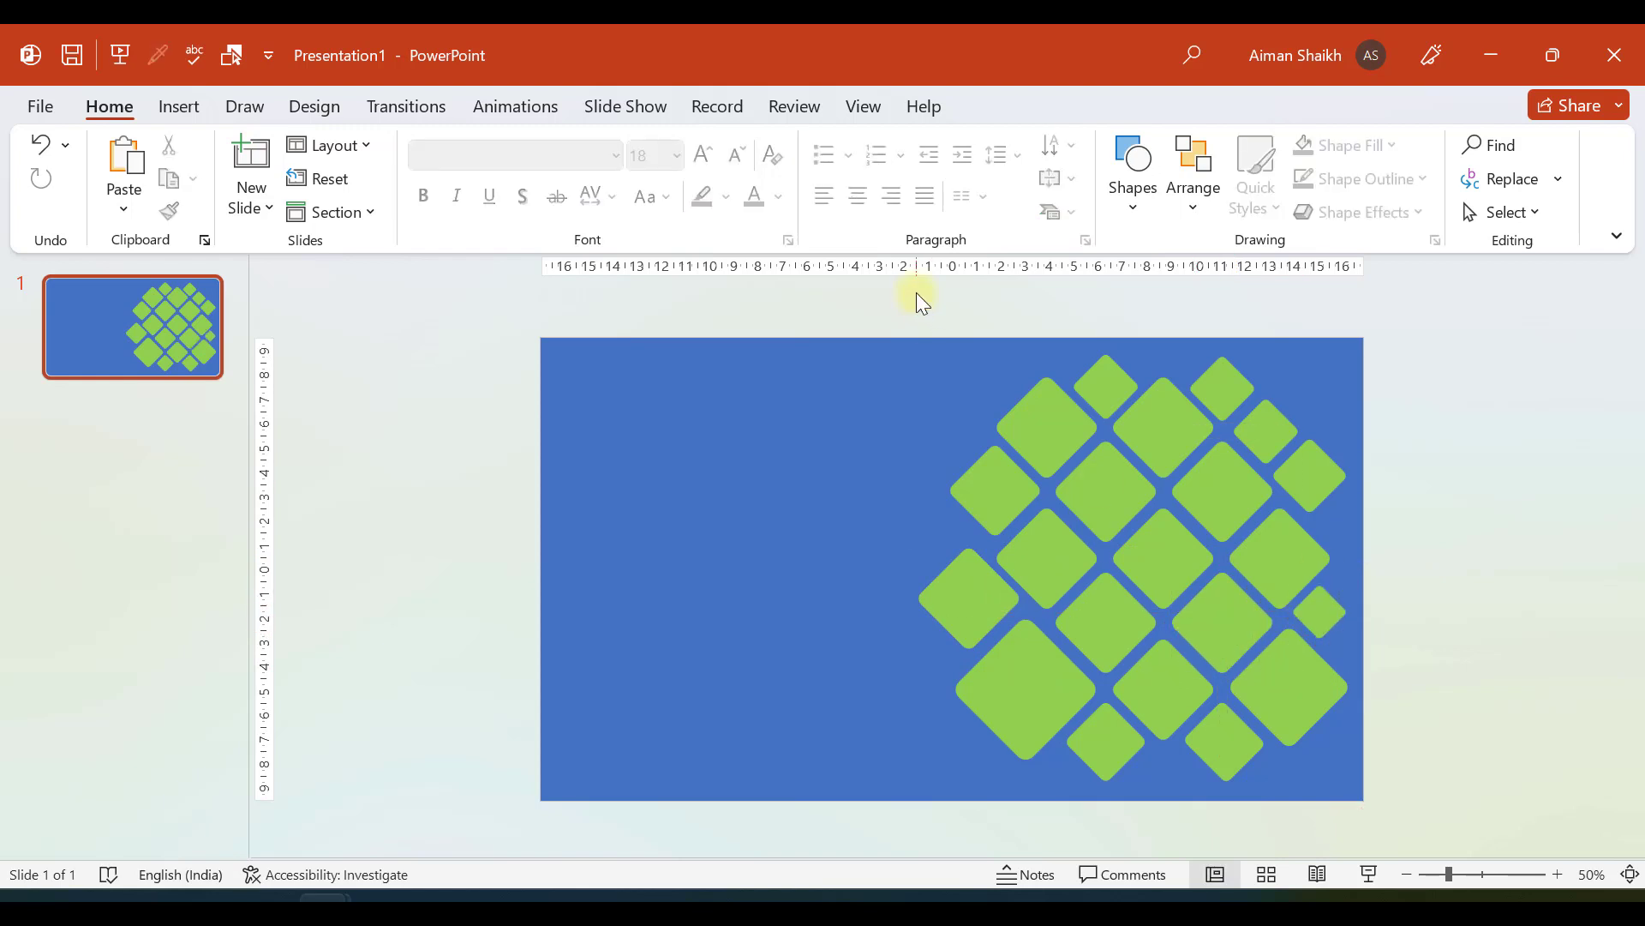
Step: Select all the diamonds and shift the whole pattern slightly left
key(ctrl+a)
click(835, 283)
key(ctrl+a)
drag(1102, 489, 1079, 477)
click(1457, 534)
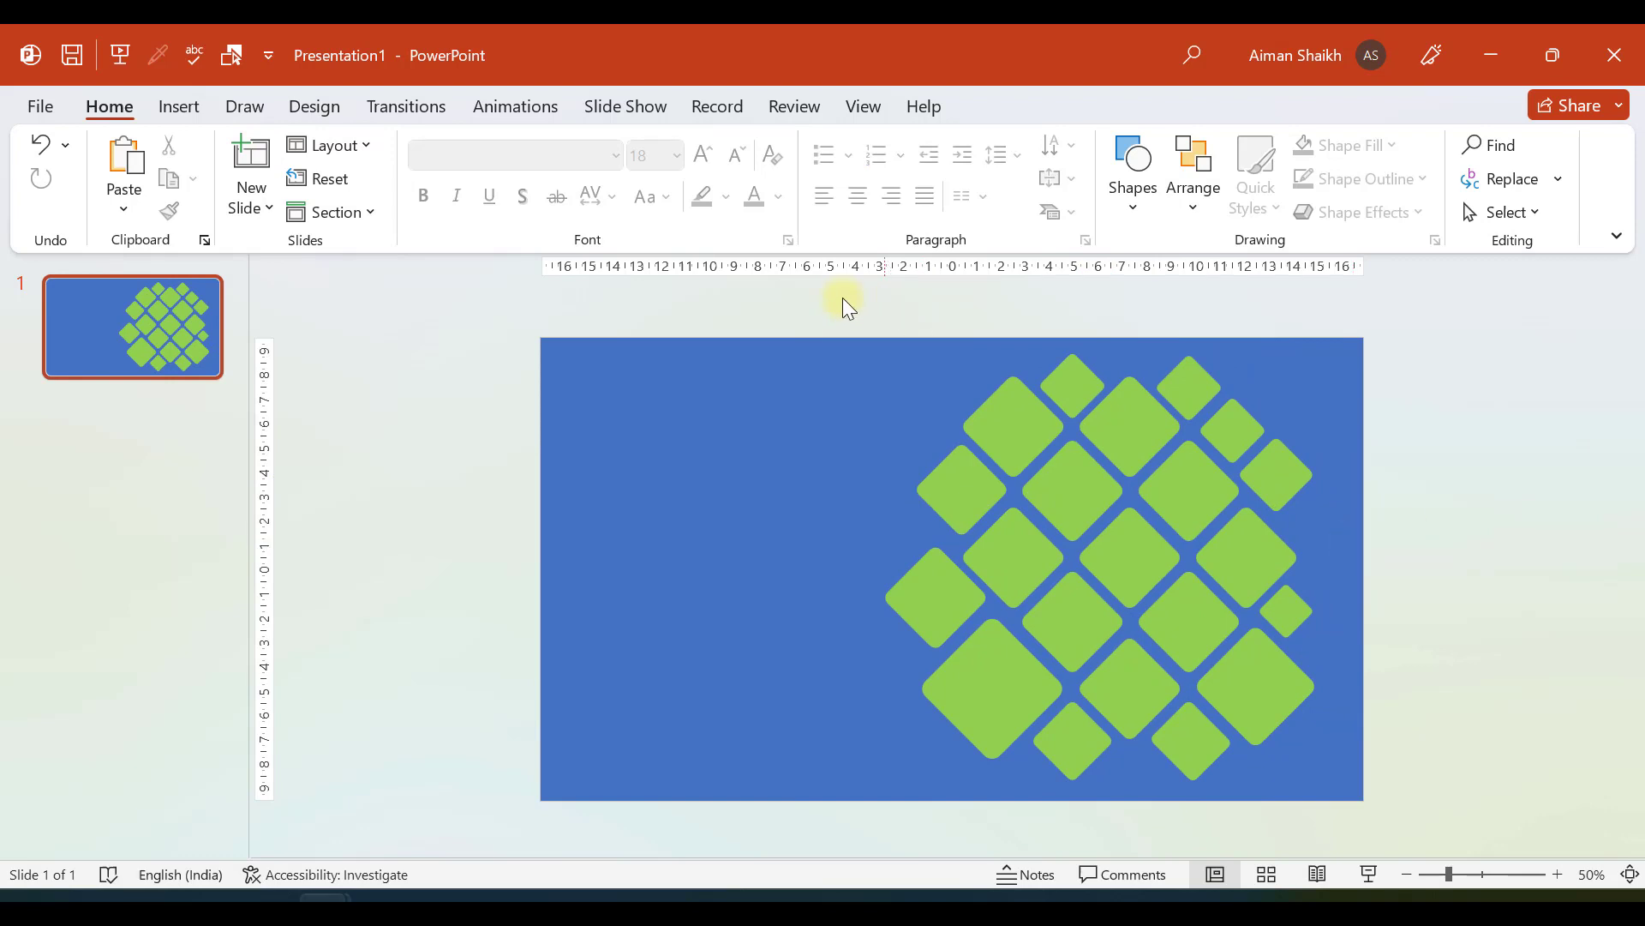
Step: Nudge a small diamond upward, then select the blue rectangle together with all the diamonds
drag(962, 485, 998, 414)
click(767, 387)
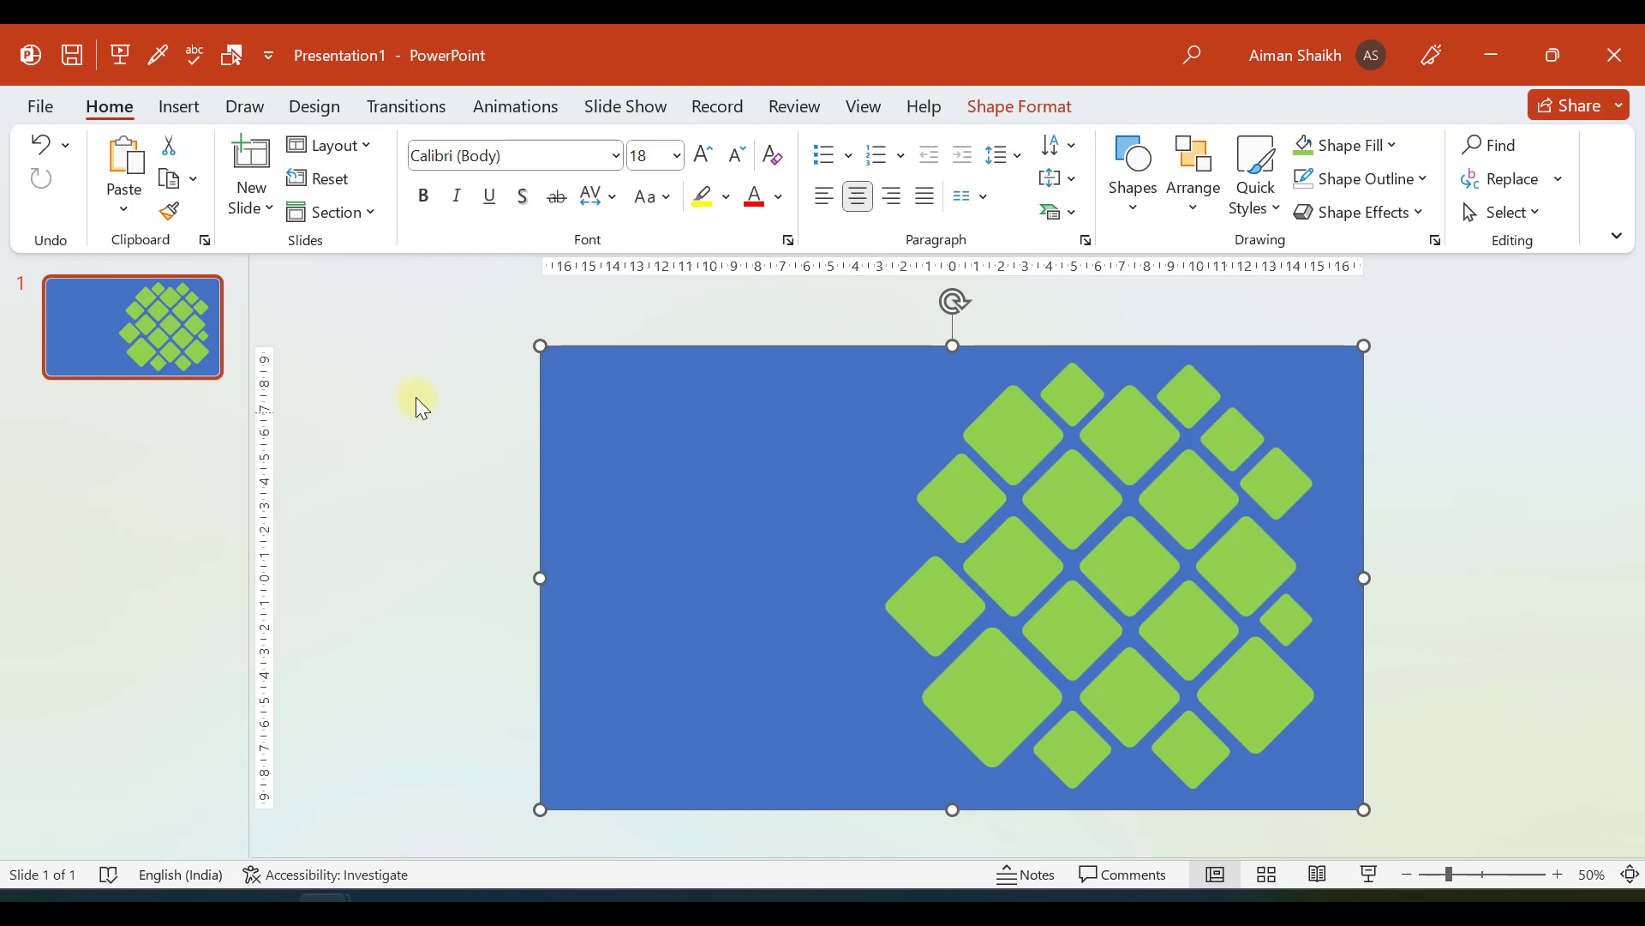
click(868, 299)
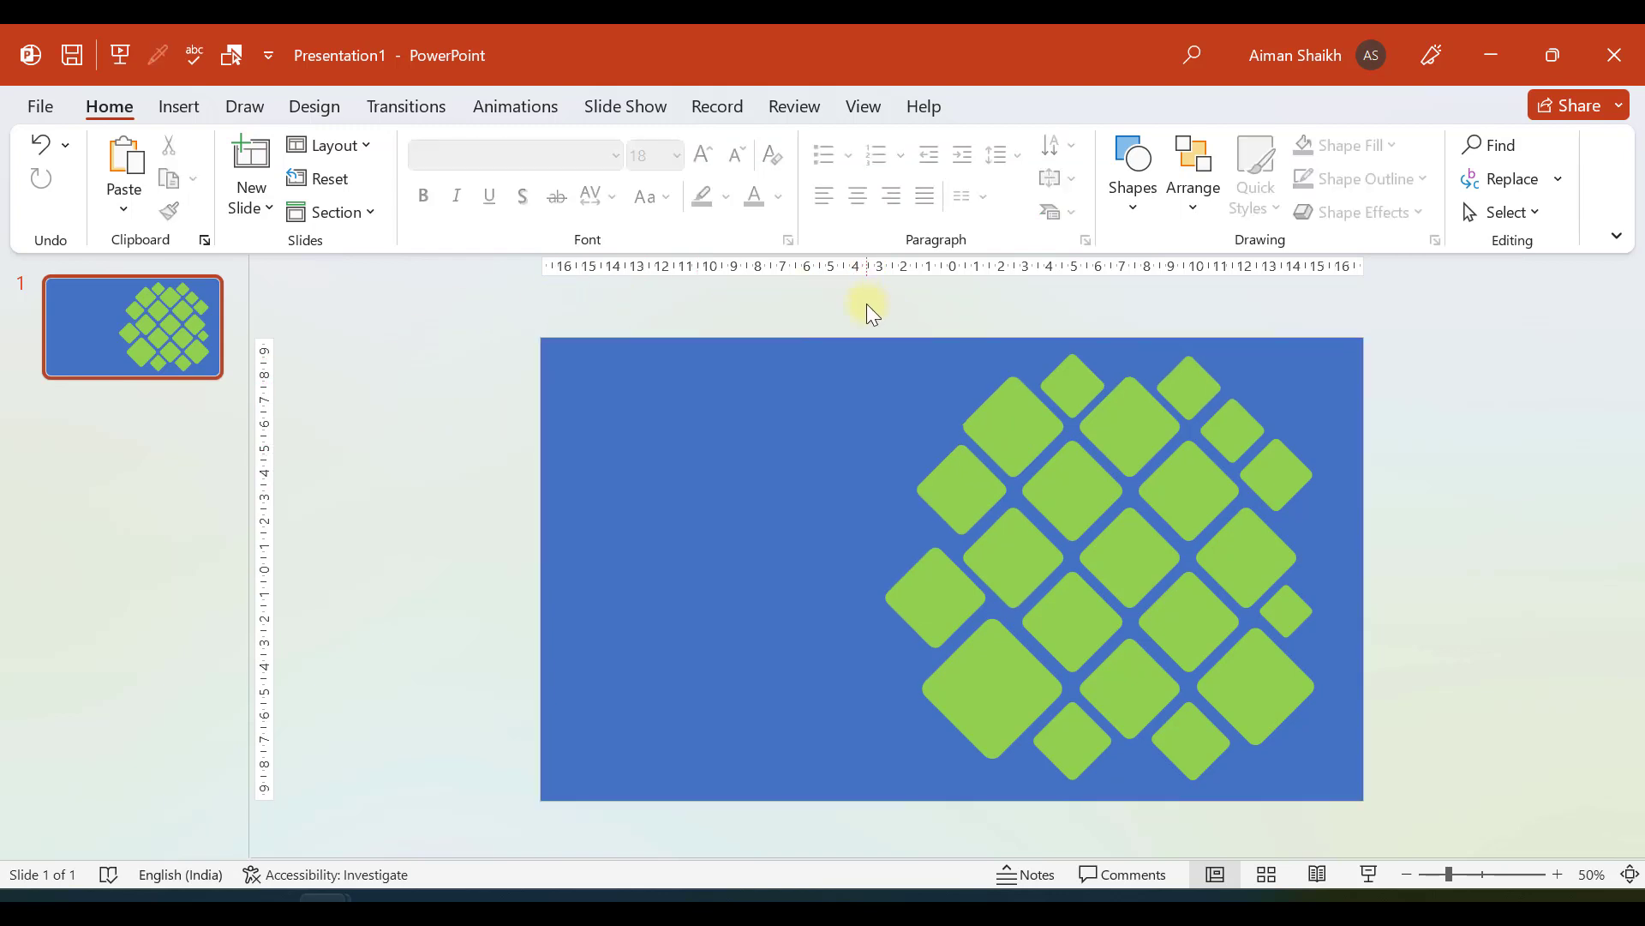
ctrl+scroll(867, 304, down, 3)
click(840, 472)
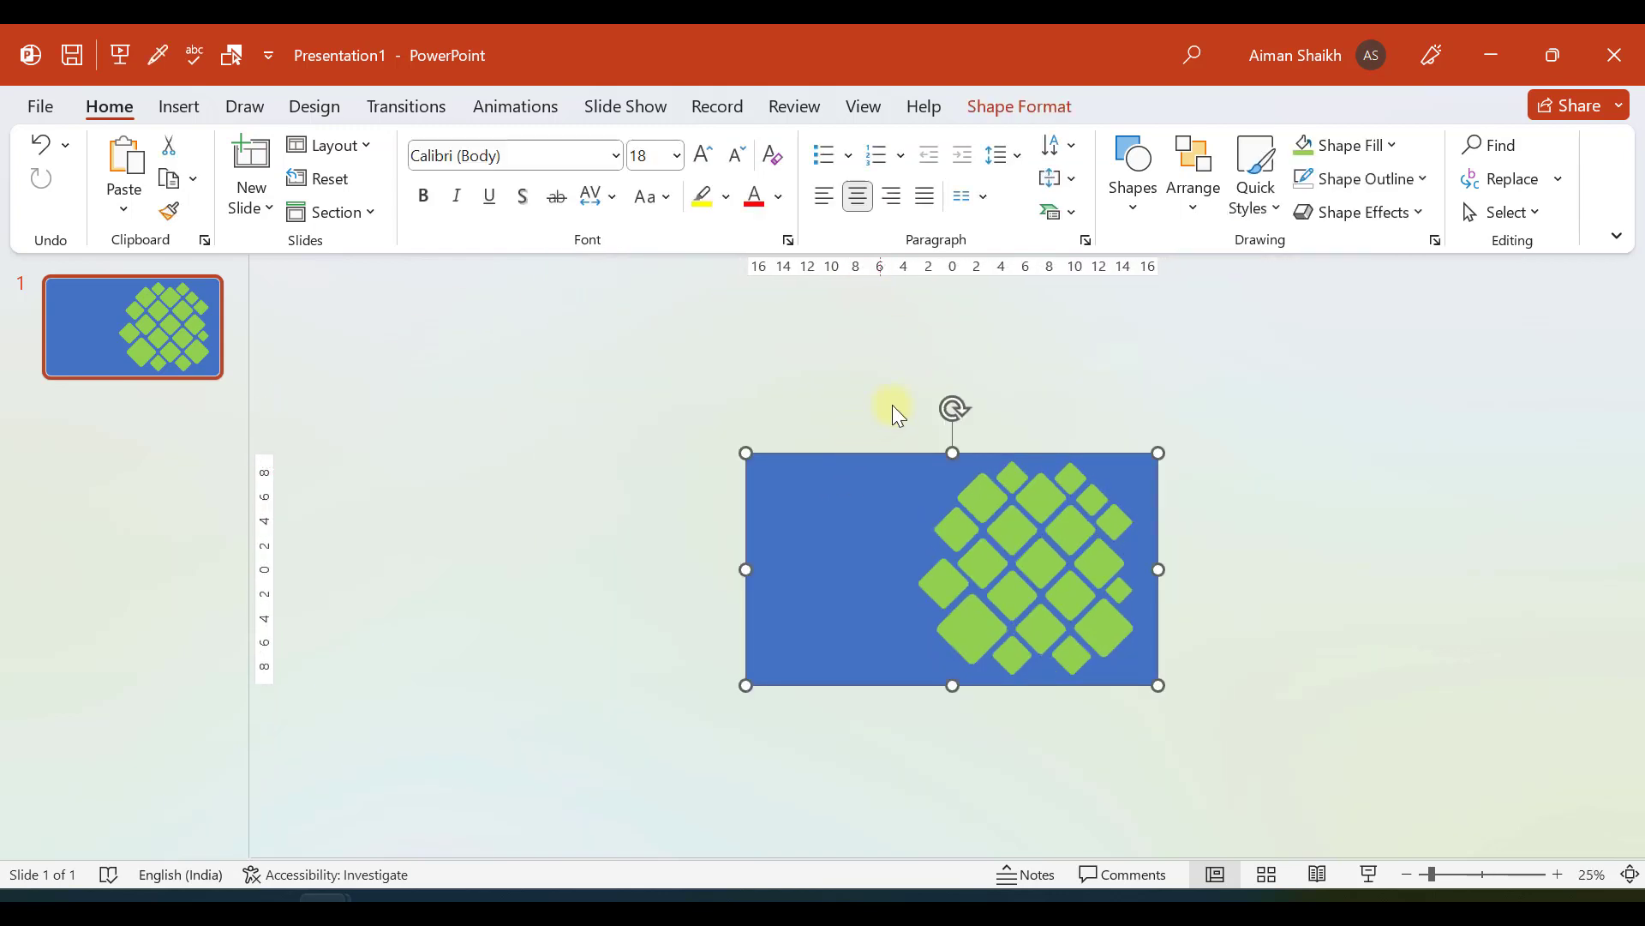
drag(906, 364, 1182, 737)
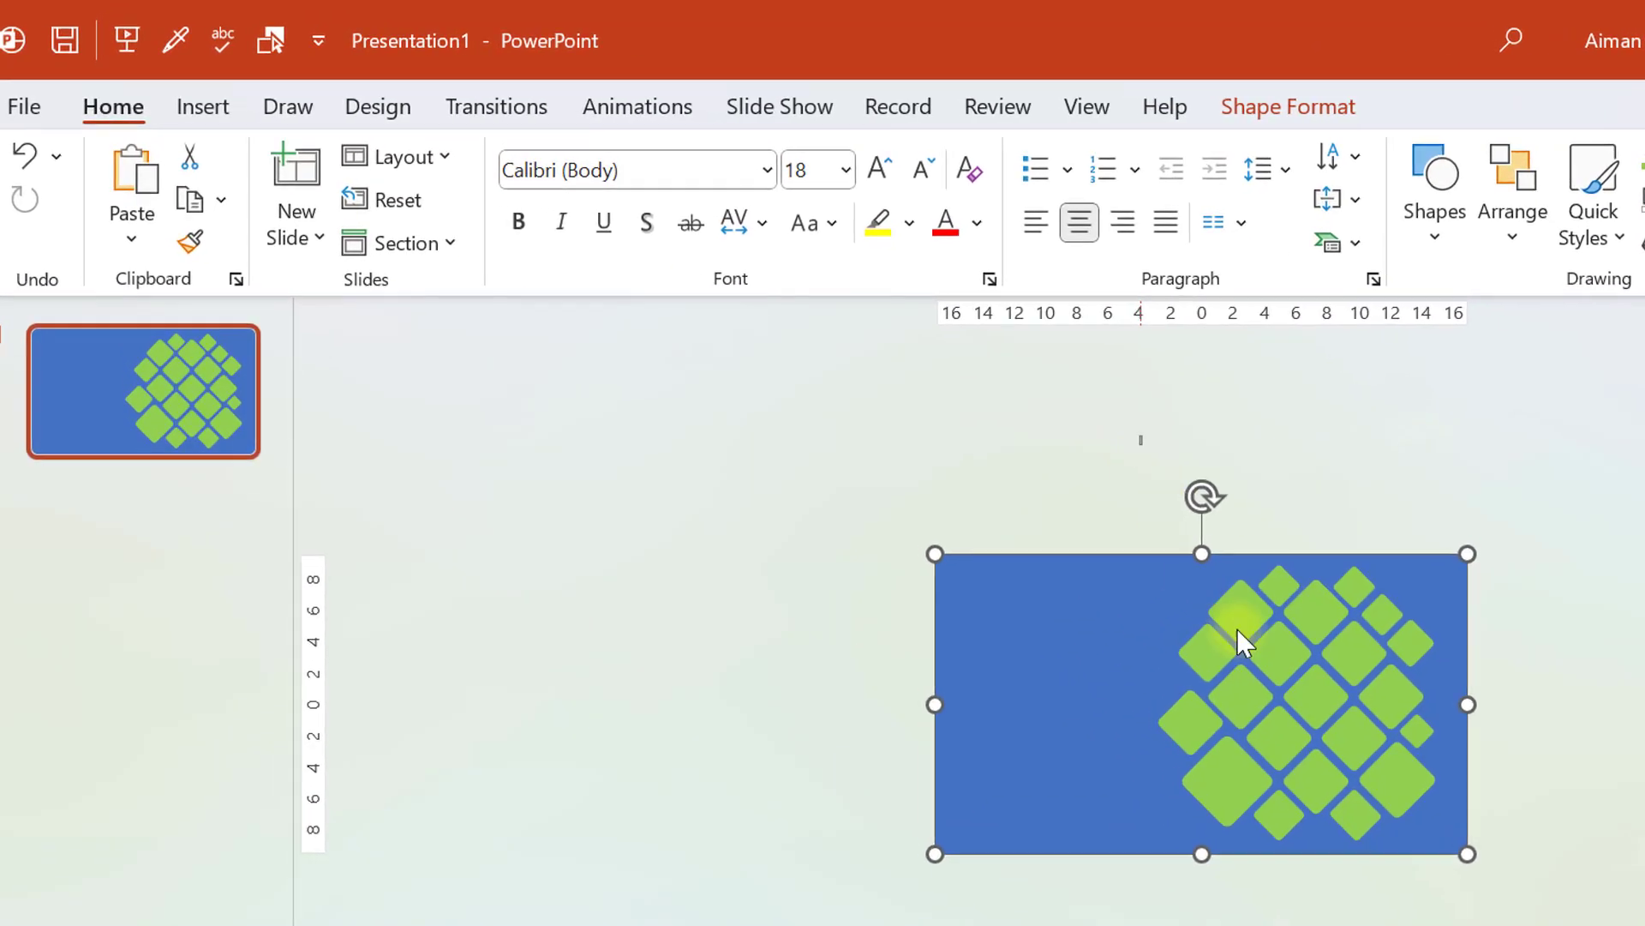
drag(1495, 918, 1489, 913)
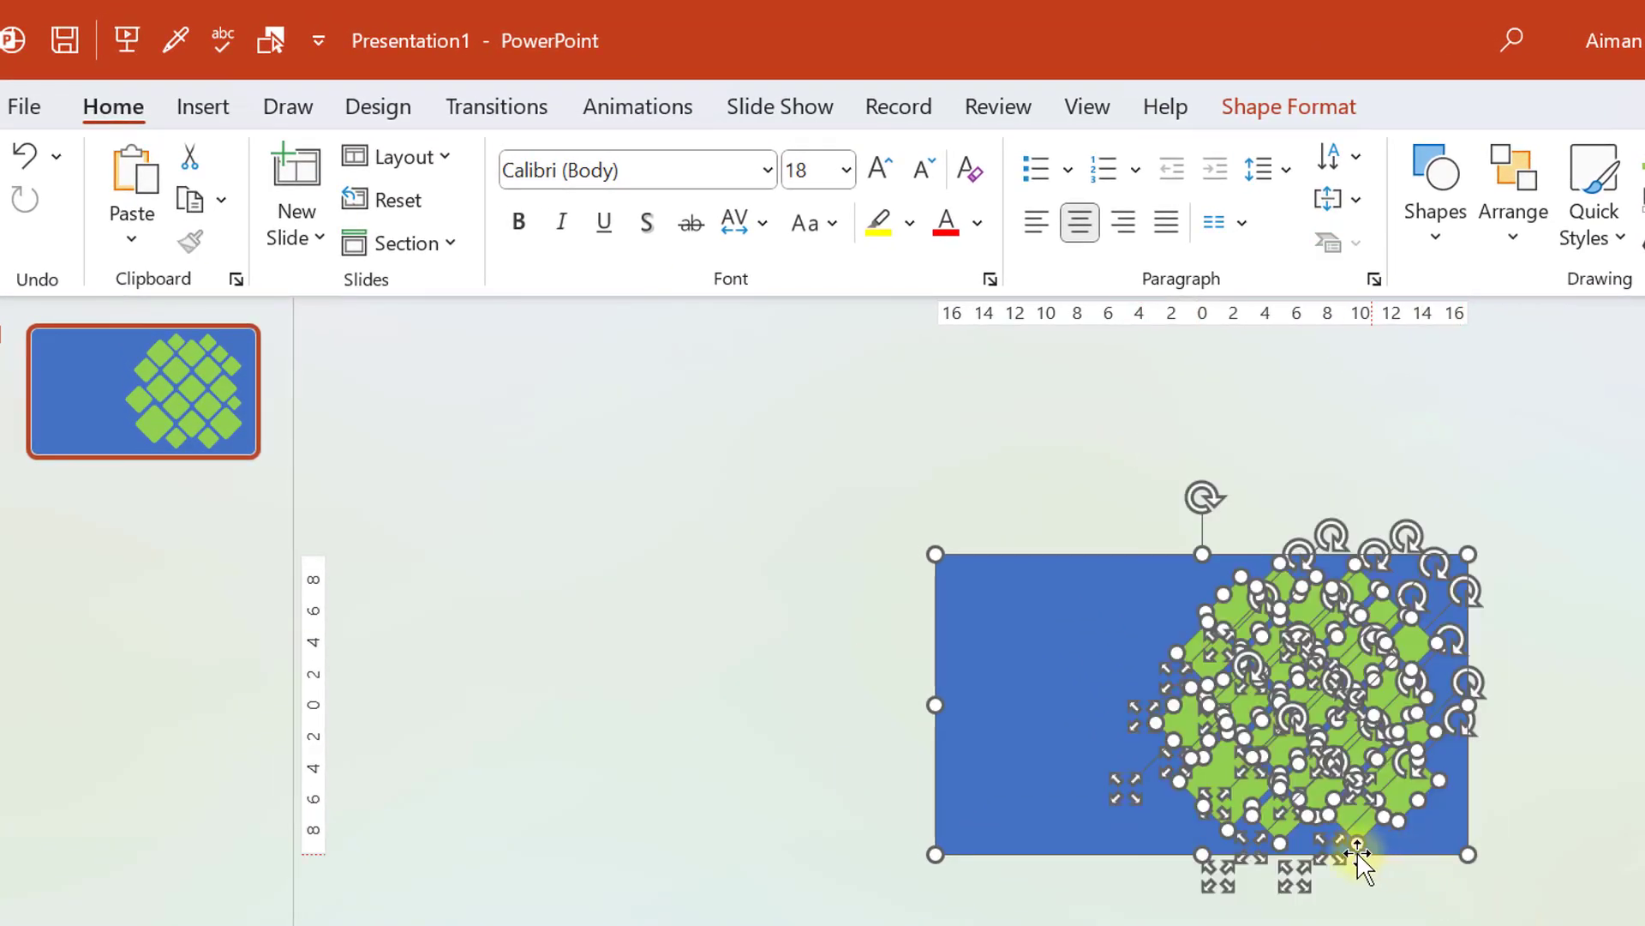
Step: Subtract the diamonds from the rectangle with Merge Shapes and realign the result on the slide
click(1262, 114)
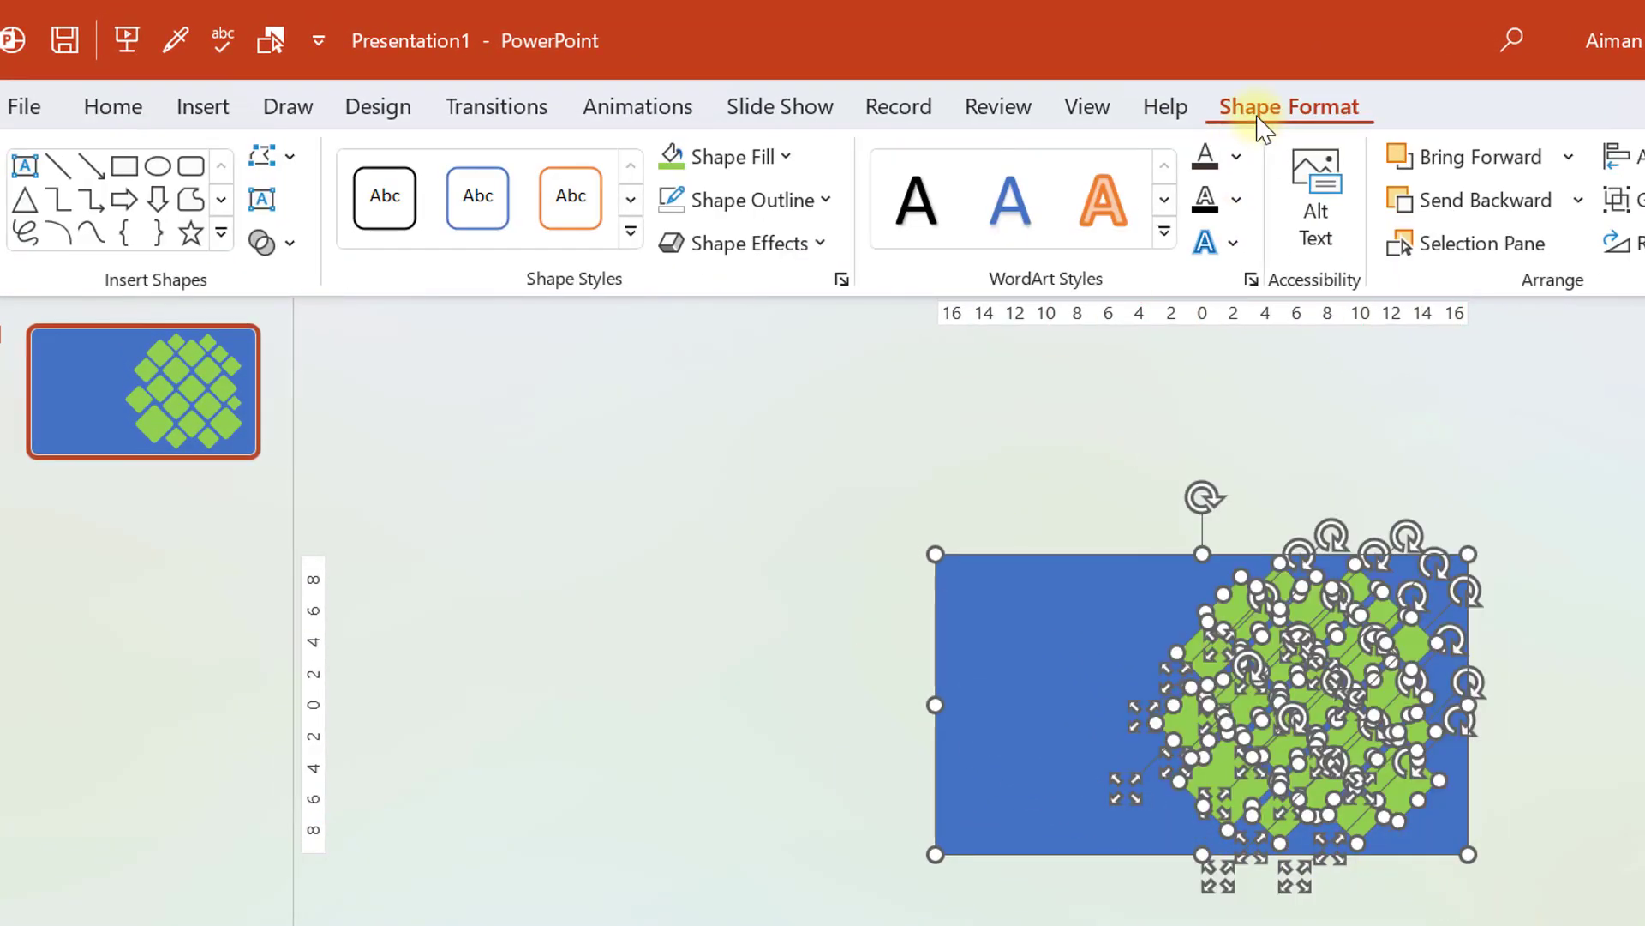
click(276, 245)
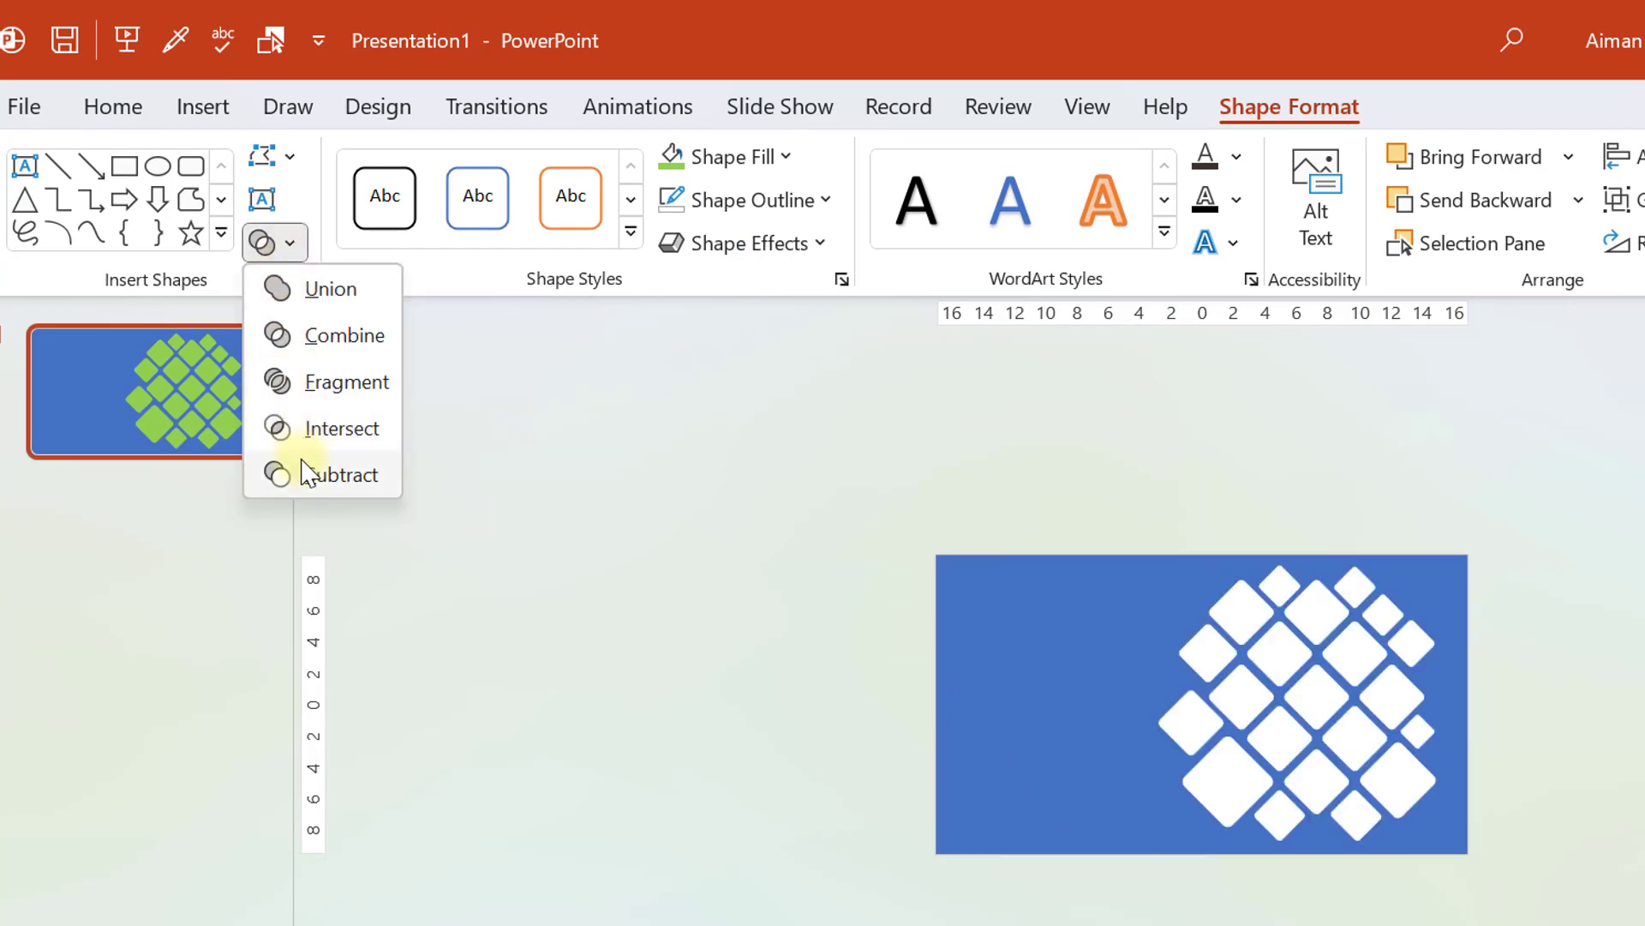
click(310, 476)
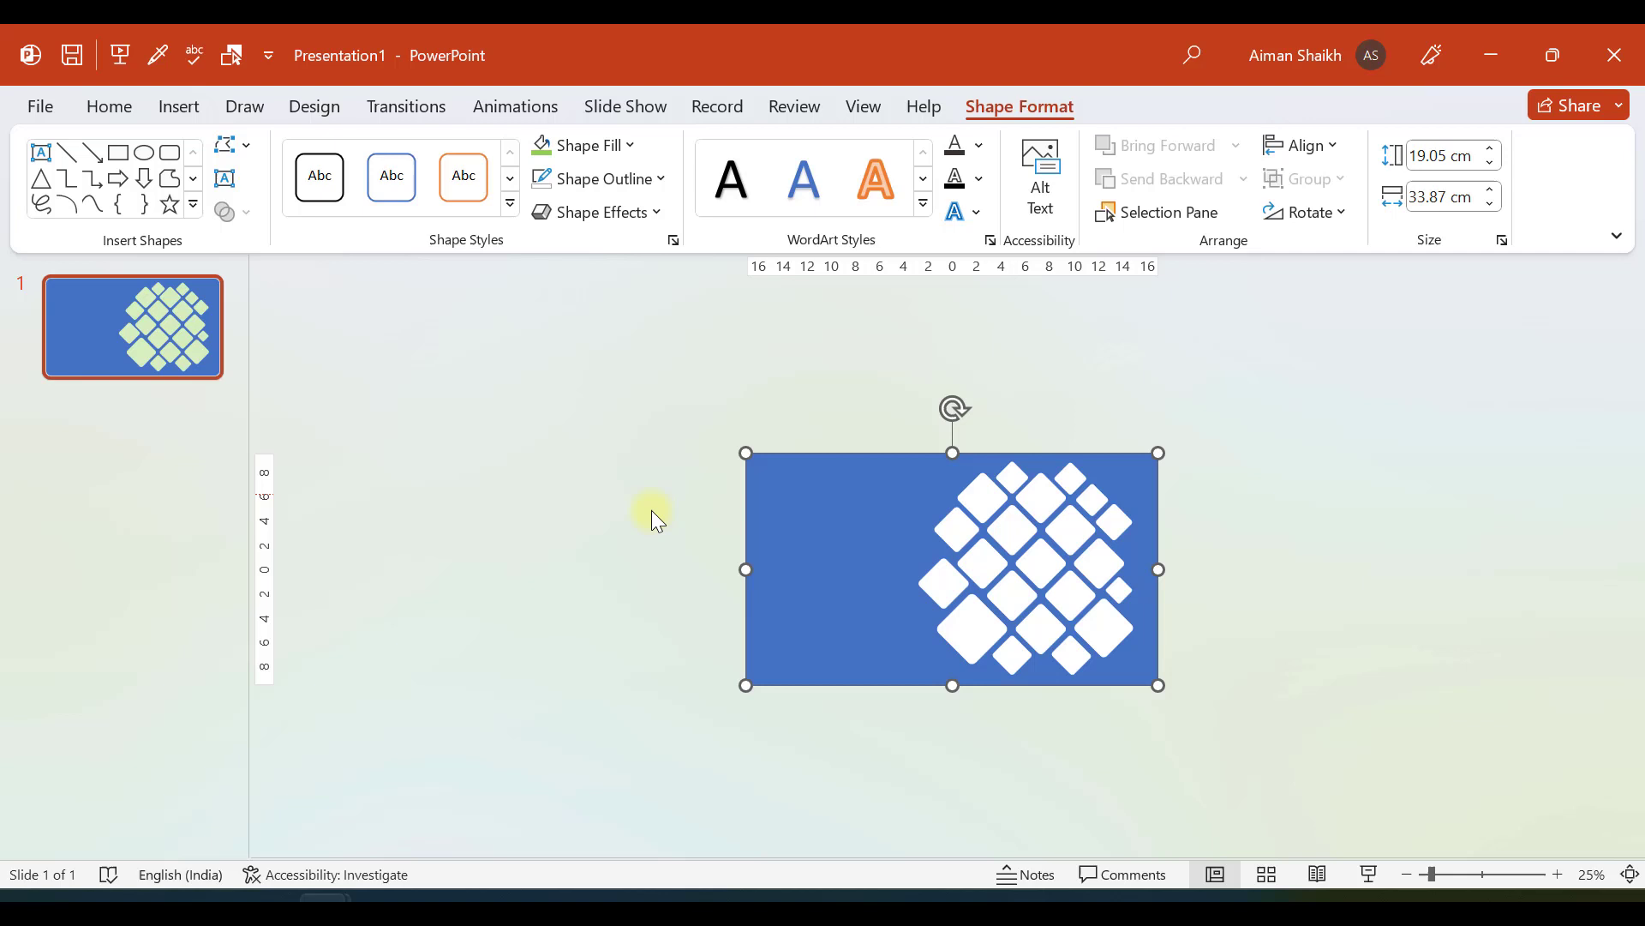
click(653, 519)
click(823, 516)
drag(849, 521, 1042, 438)
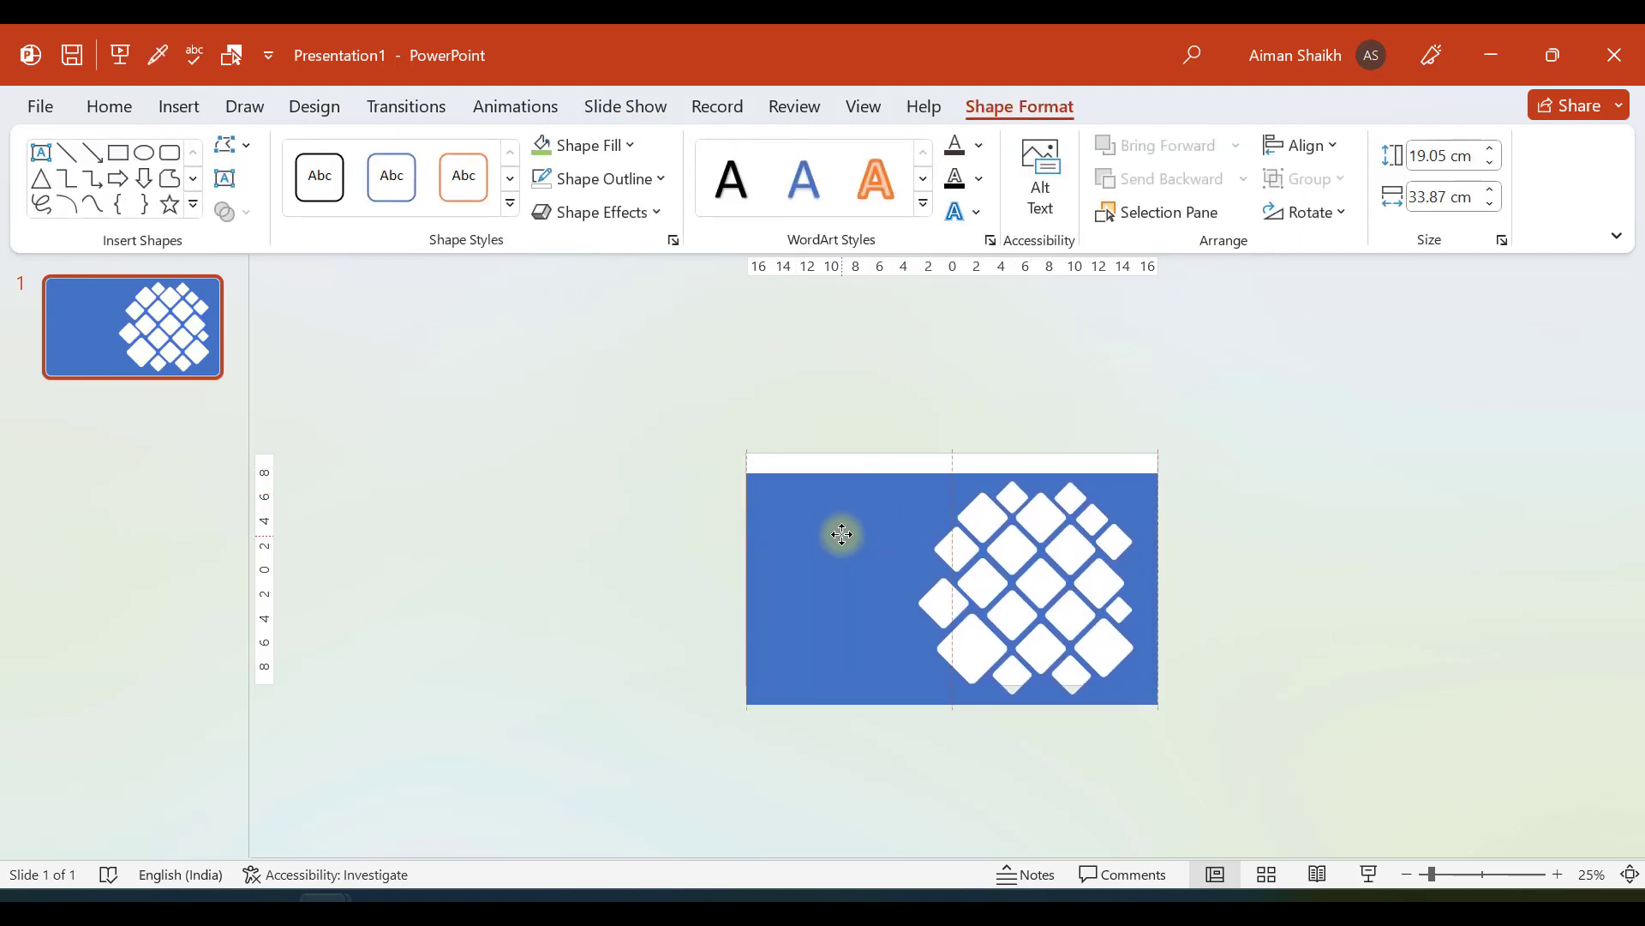
drag(1041, 438, 841, 520)
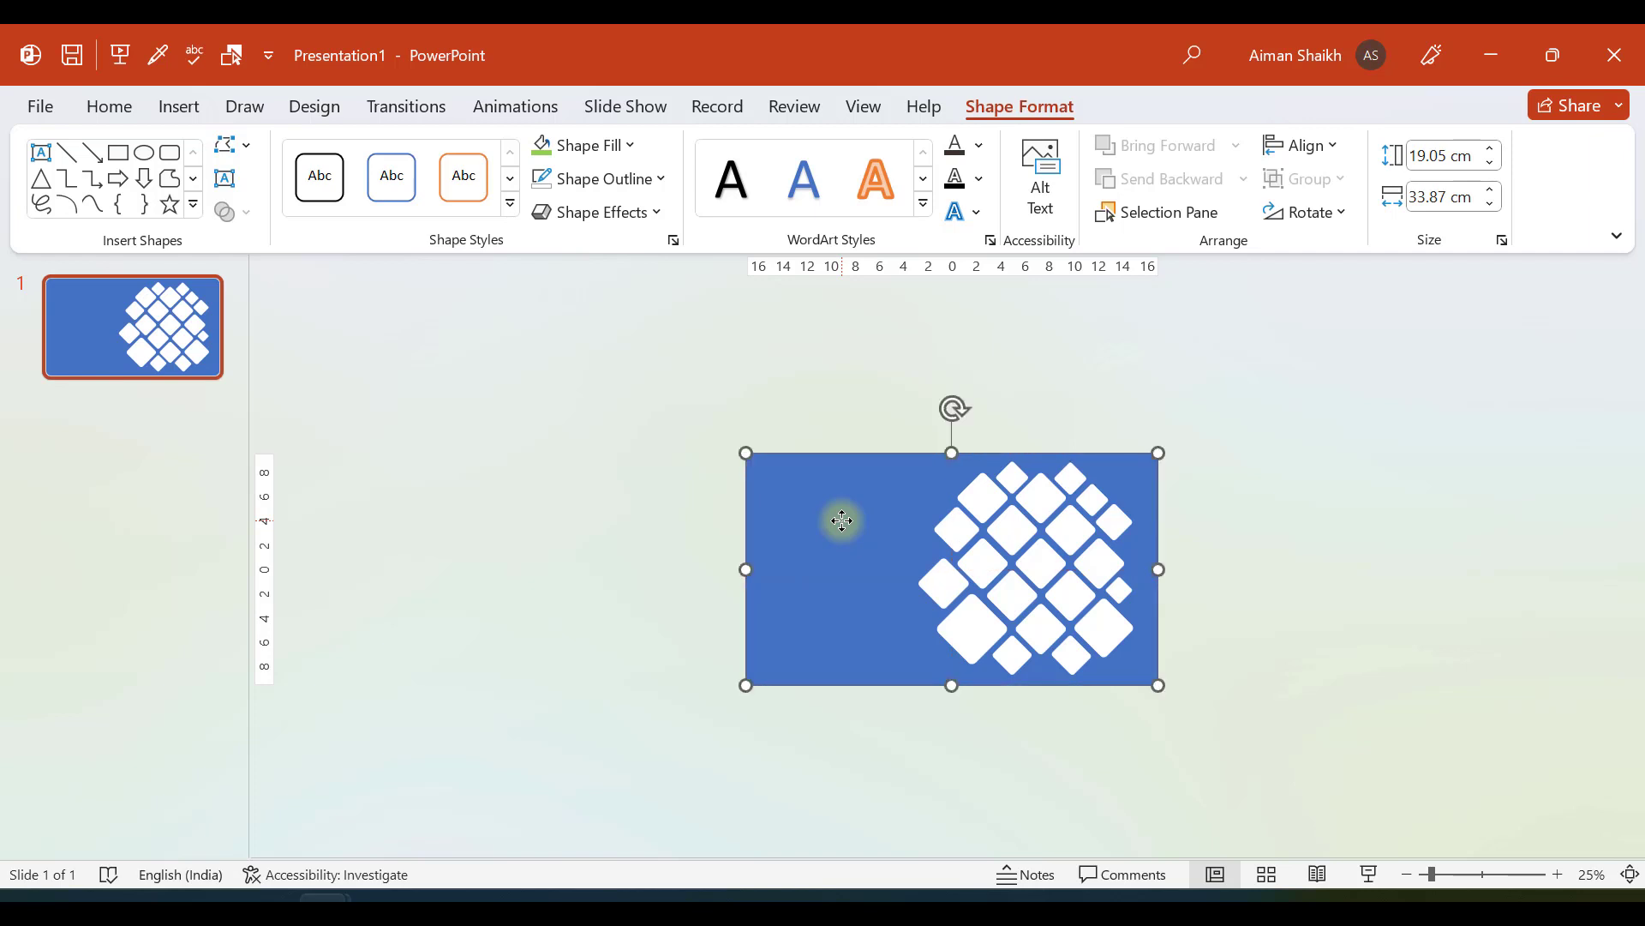
click(636, 497)
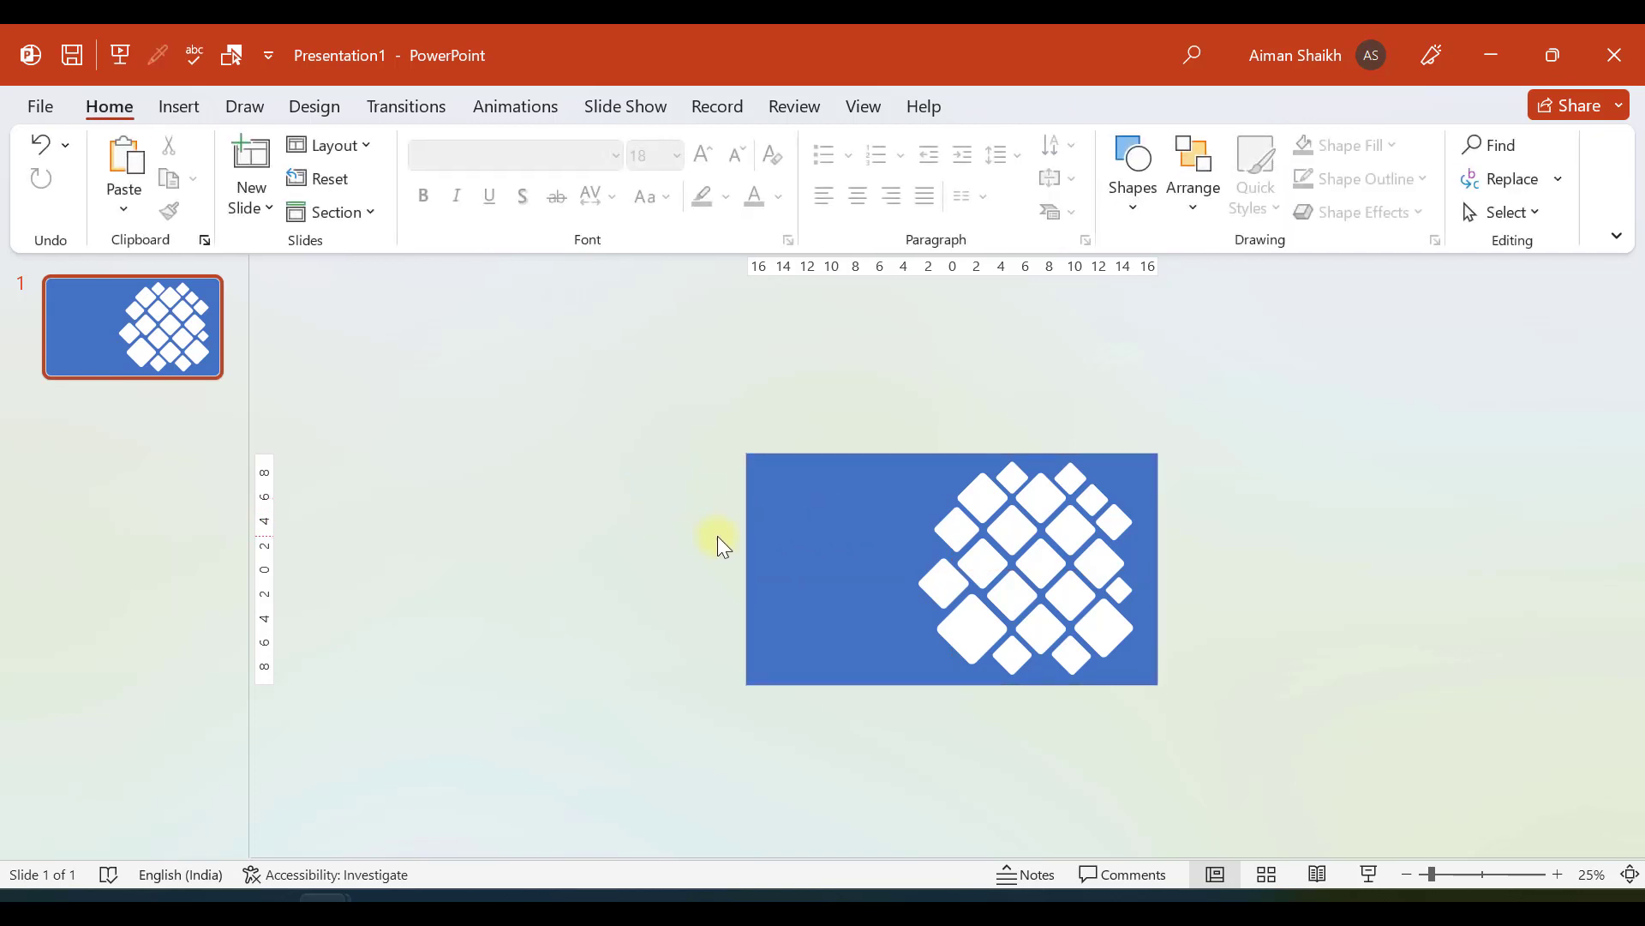
ctrl+scroll(717, 537, up, 3)
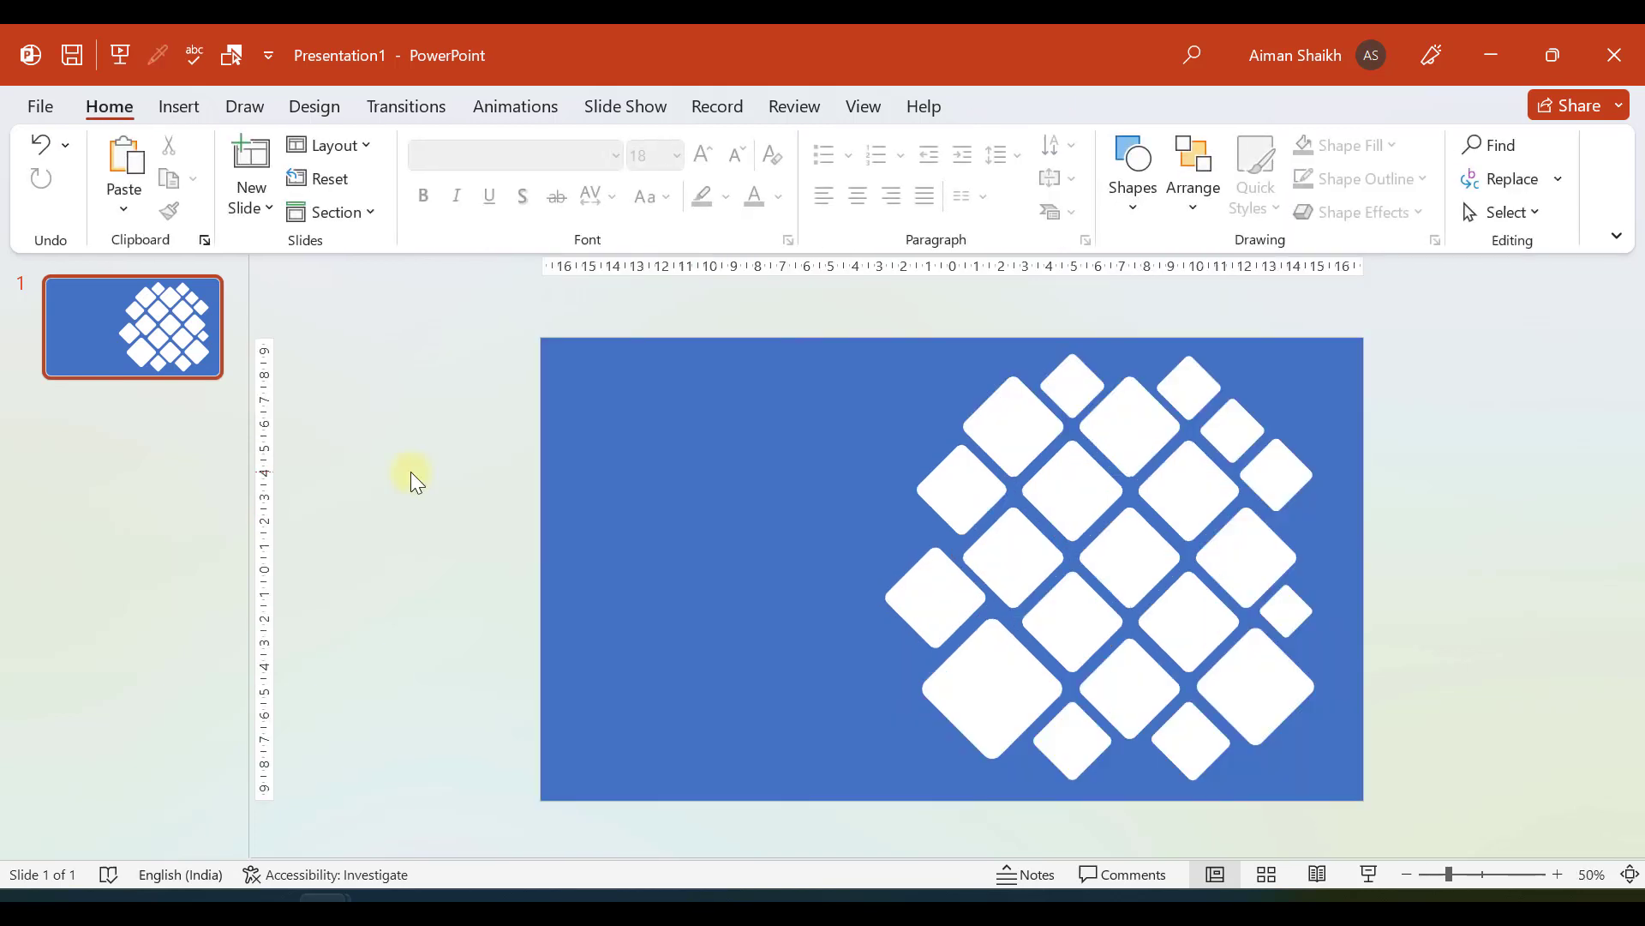
click(181, 108)
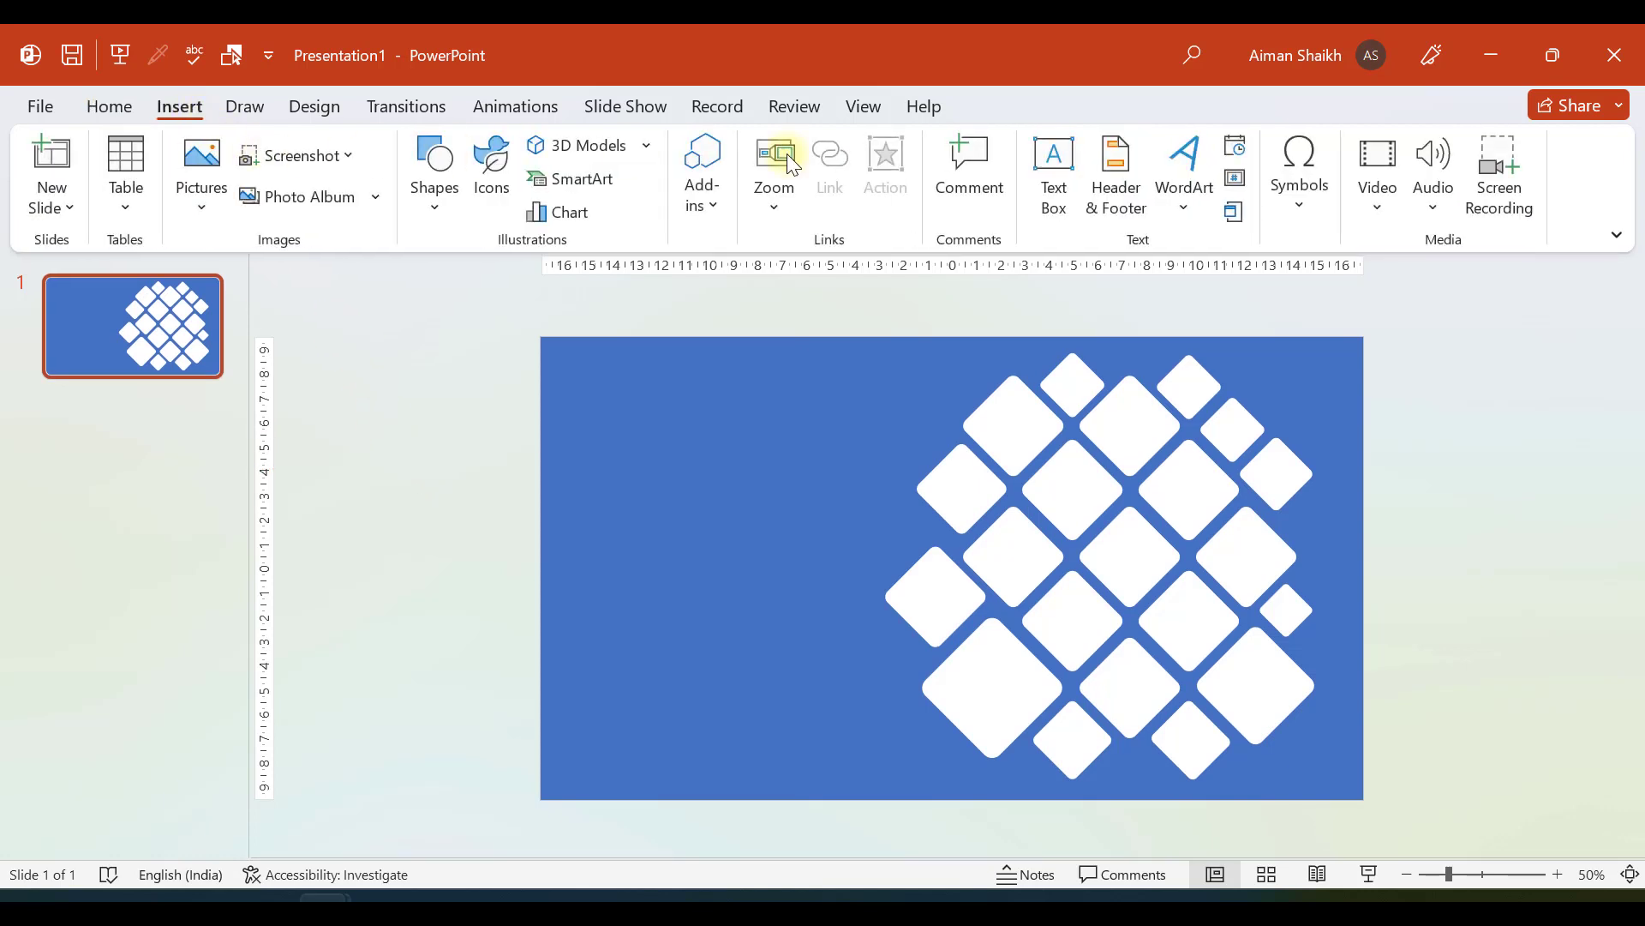
click(1393, 184)
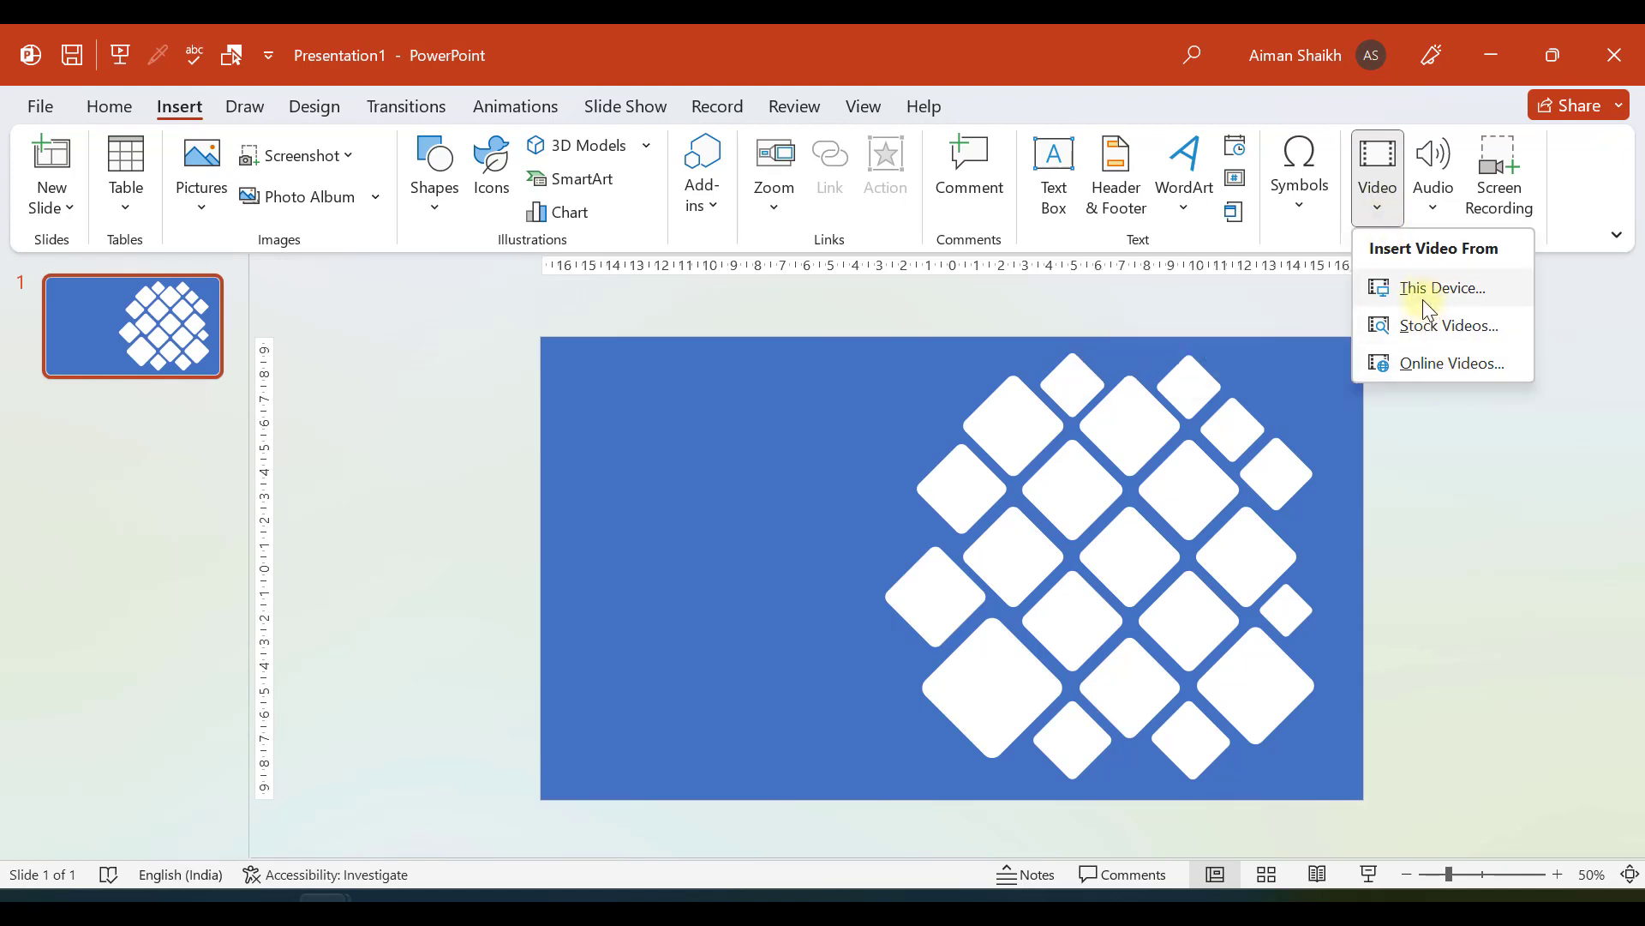
click(1423, 288)
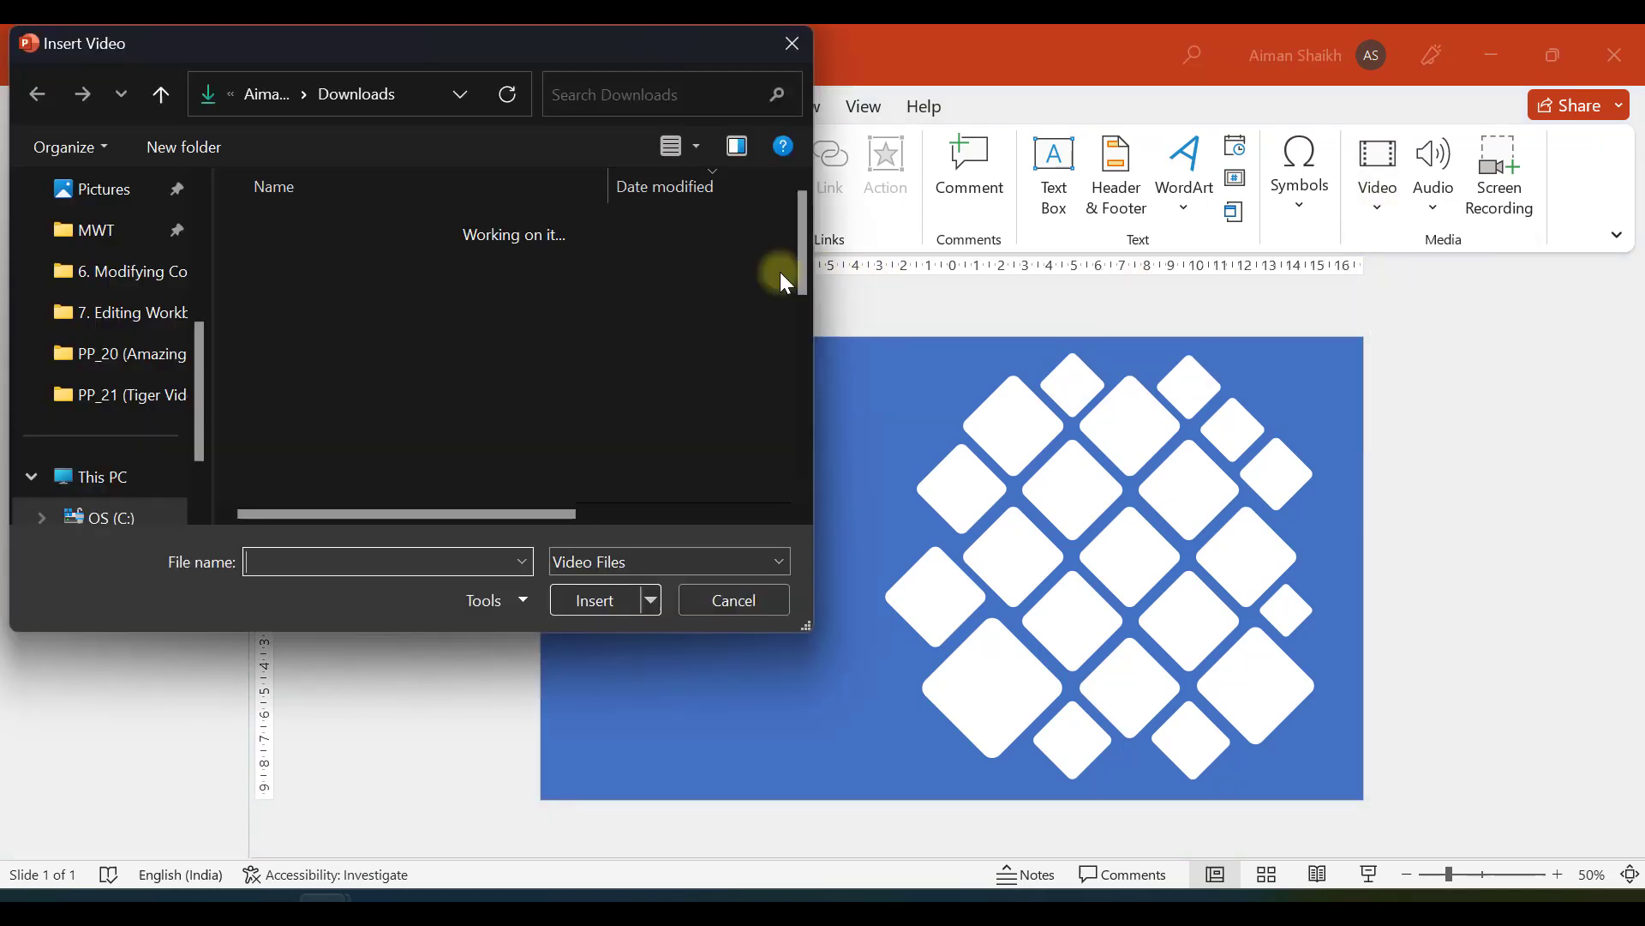
click(434, 309)
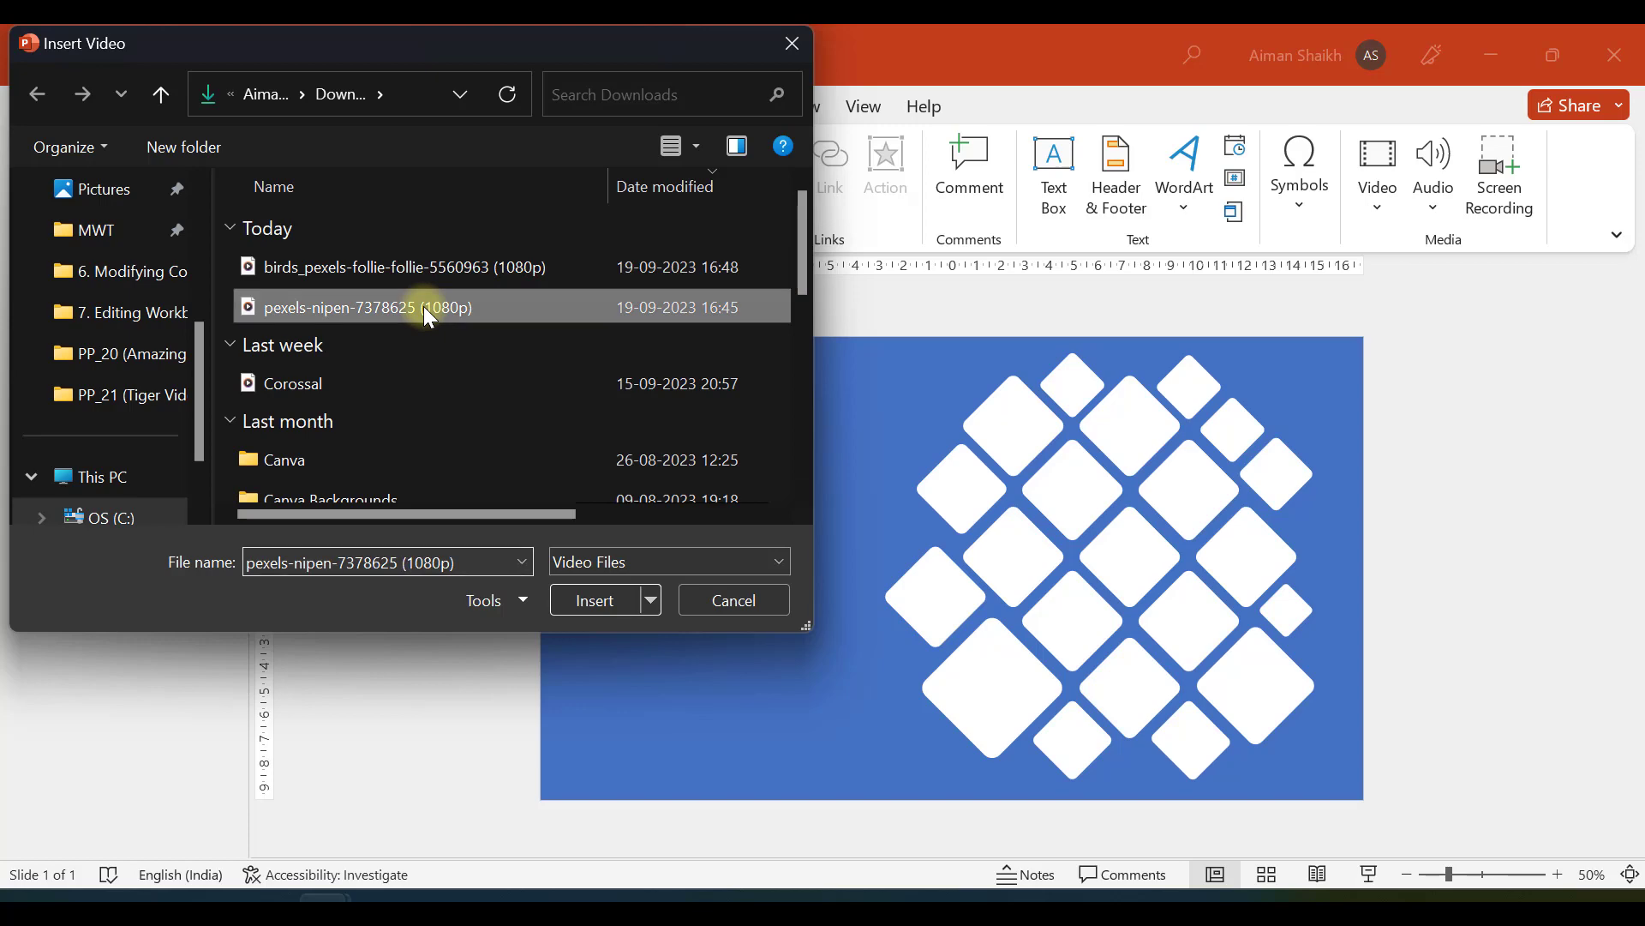
click(579, 600)
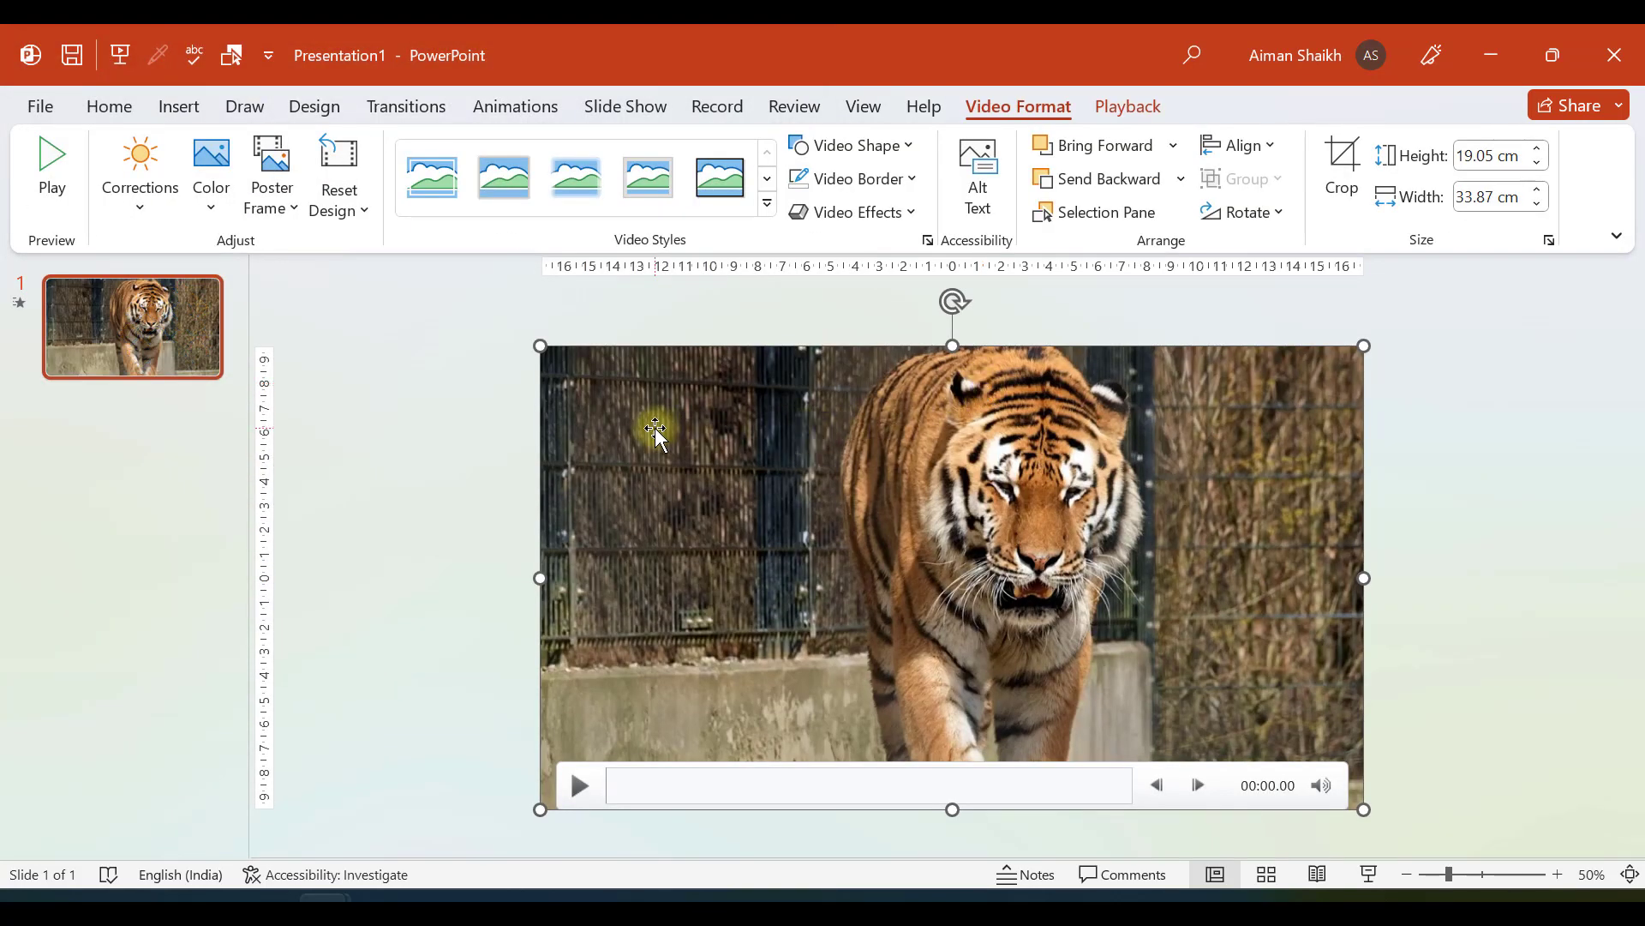
Step: Align the tiger video over the slide and send it to the back, behind the cut-out shape
drag(656, 433, 838, 418)
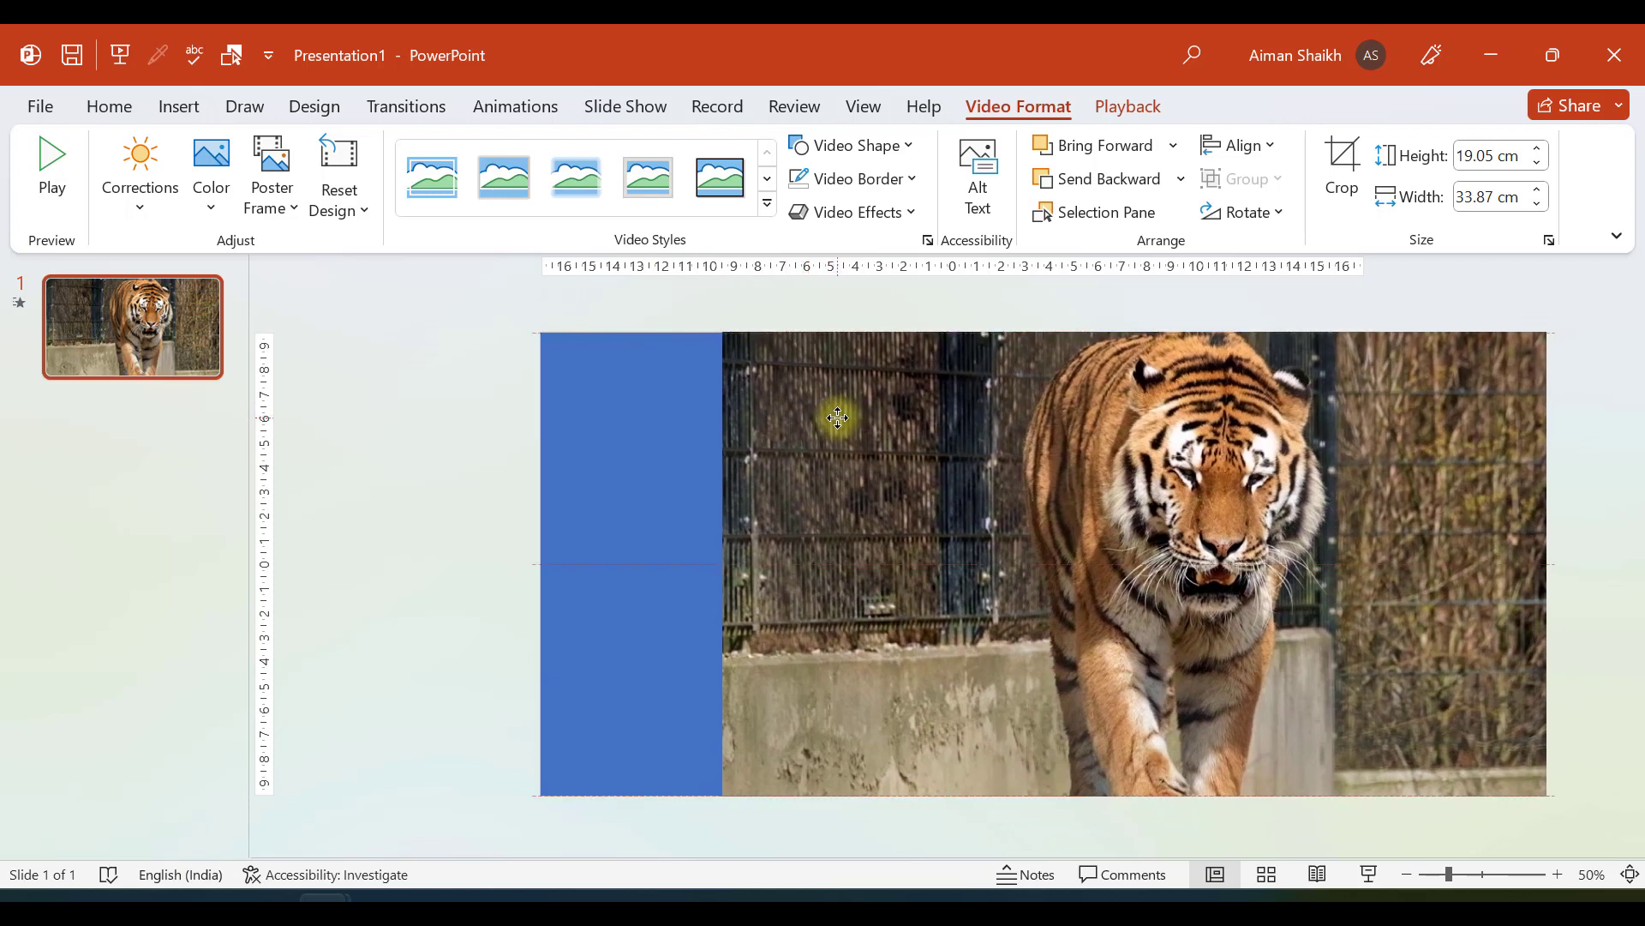
mouse_move(837, 418)
mouse_down()
mouse_move(738, 436)
mouse_move(765, 415)
mouse_up()
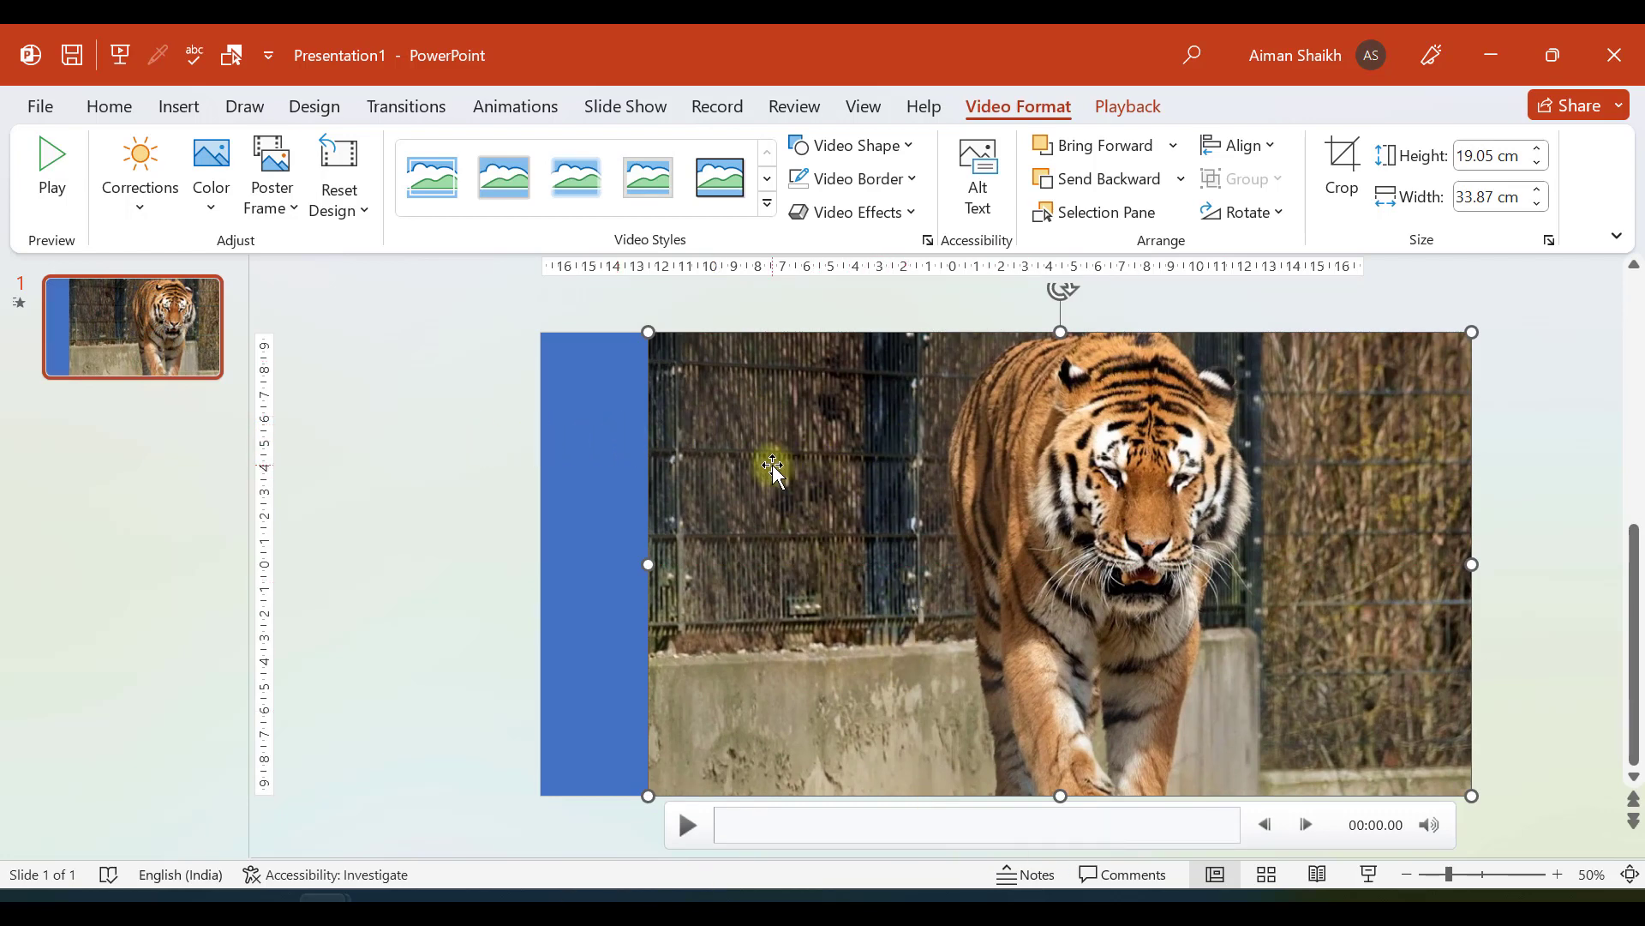
drag(771, 472, 772, 616)
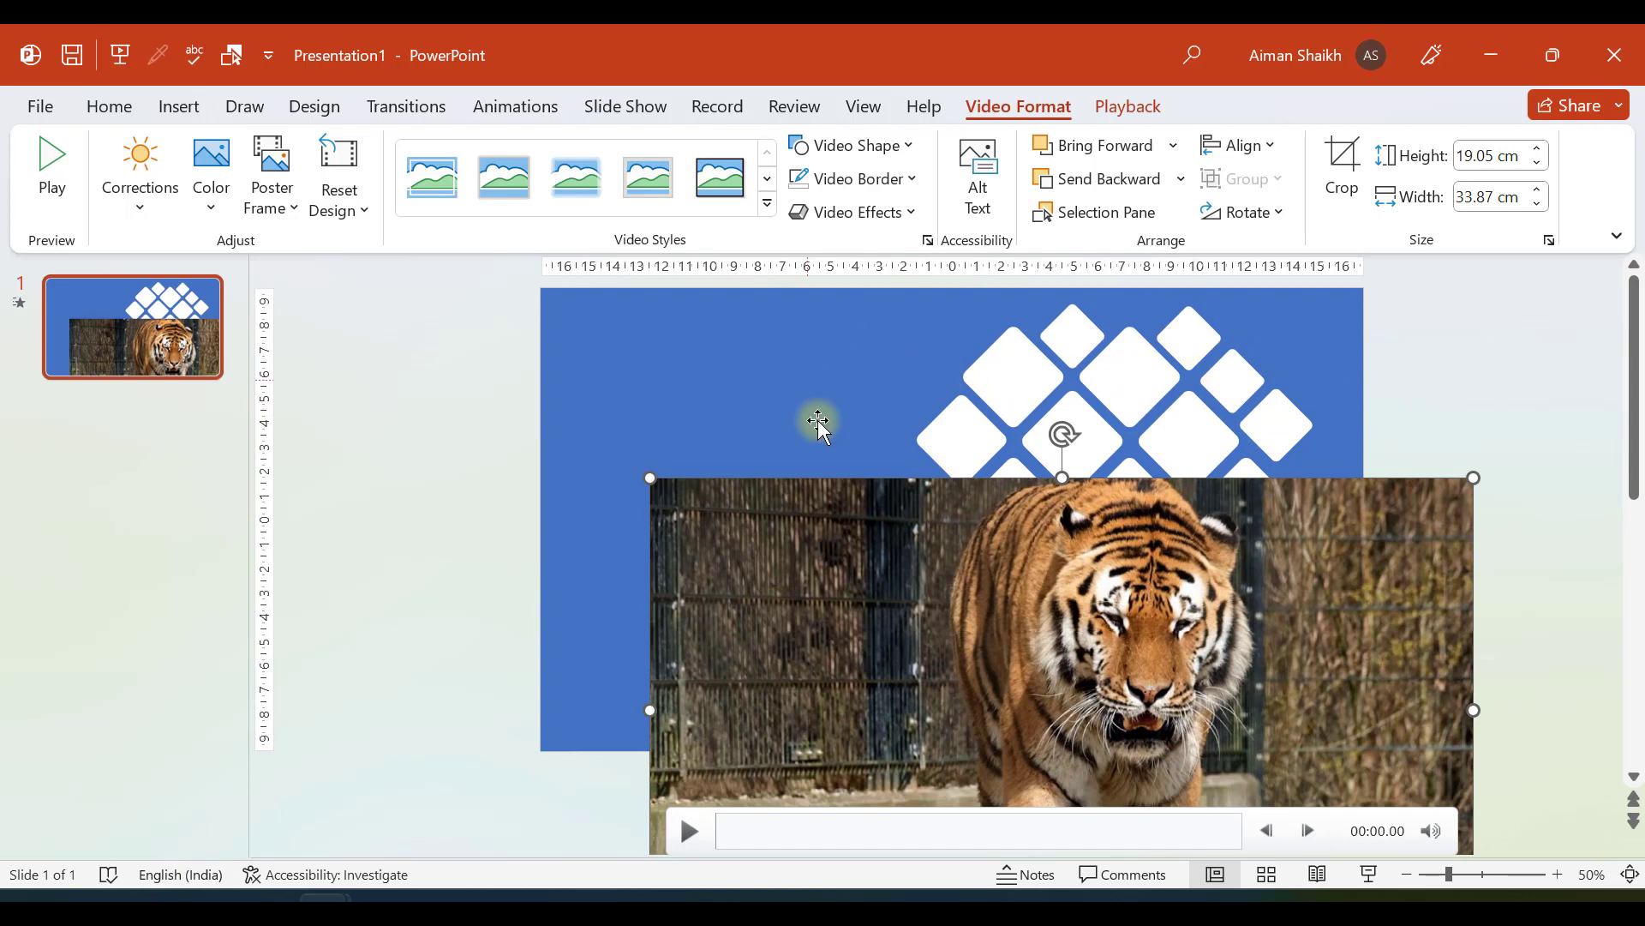
drag(808, 586, 792, 411)
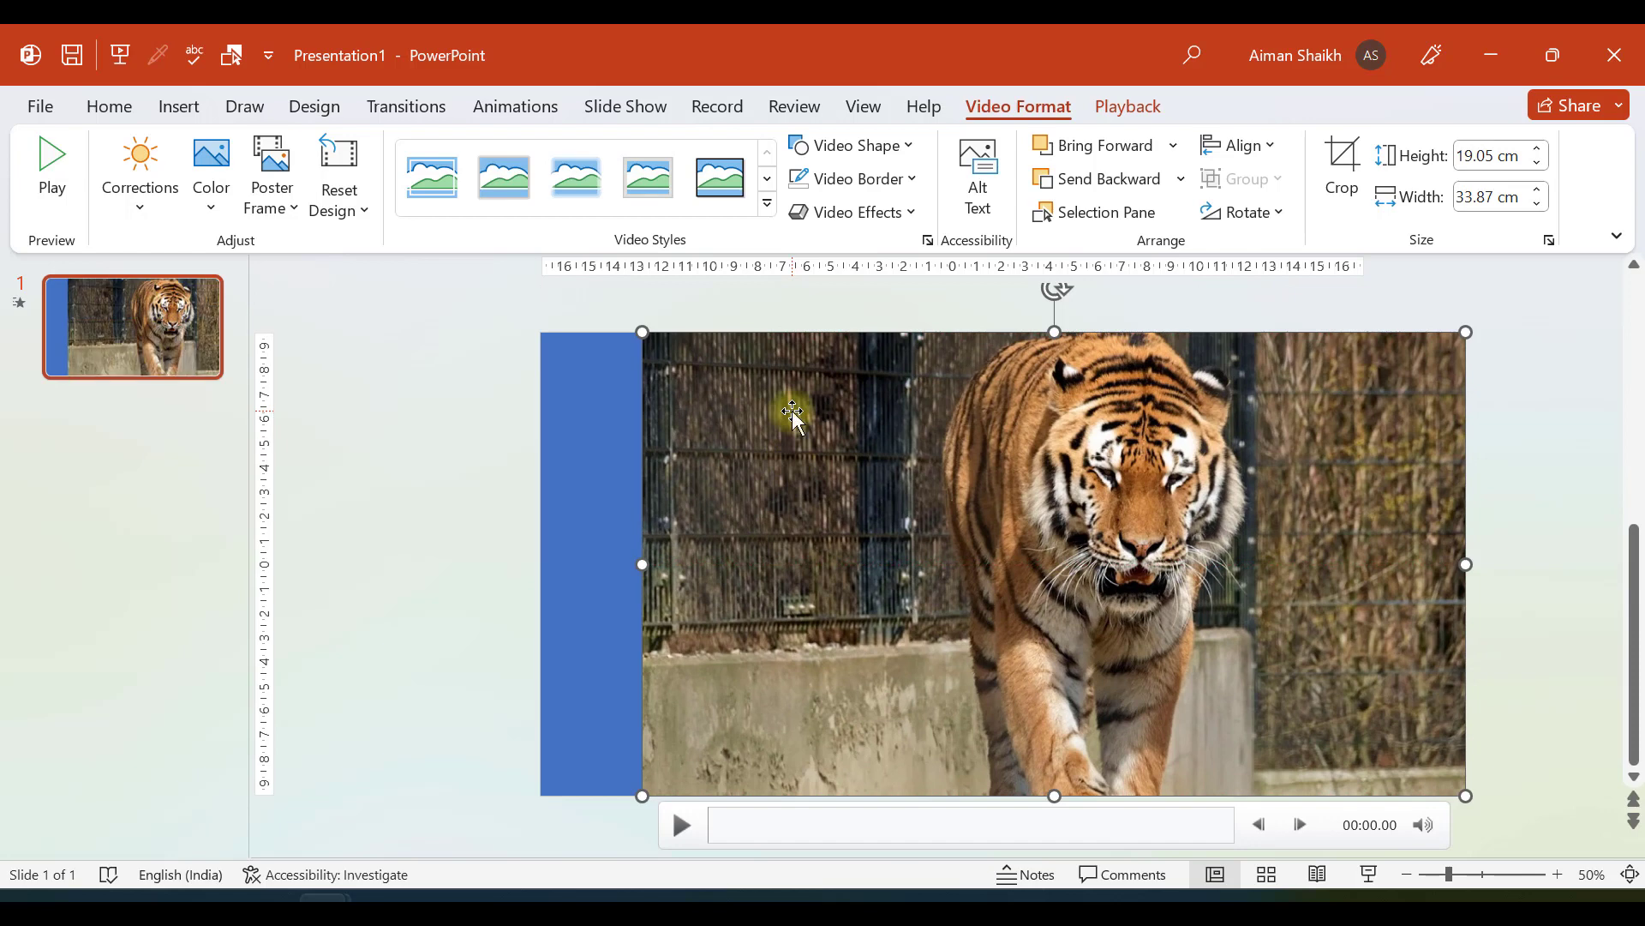
right_click(792, 411)
click(836, 552)
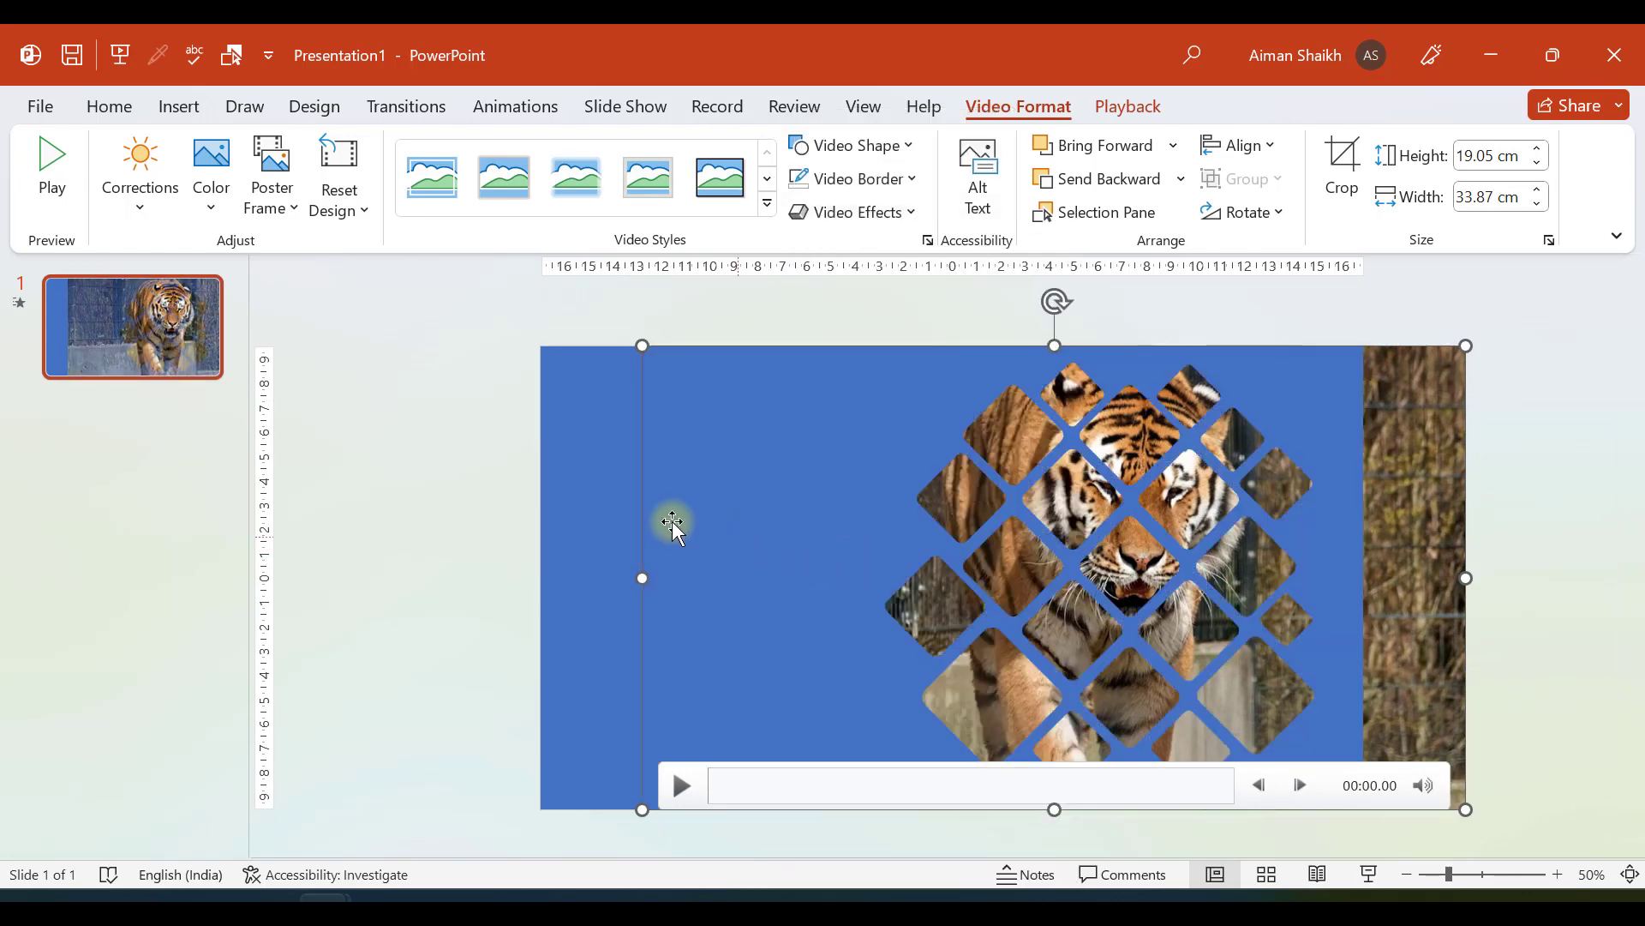
click(487, 467)
Step: Fill the diamond cut-out shape with white
click(675, 436)
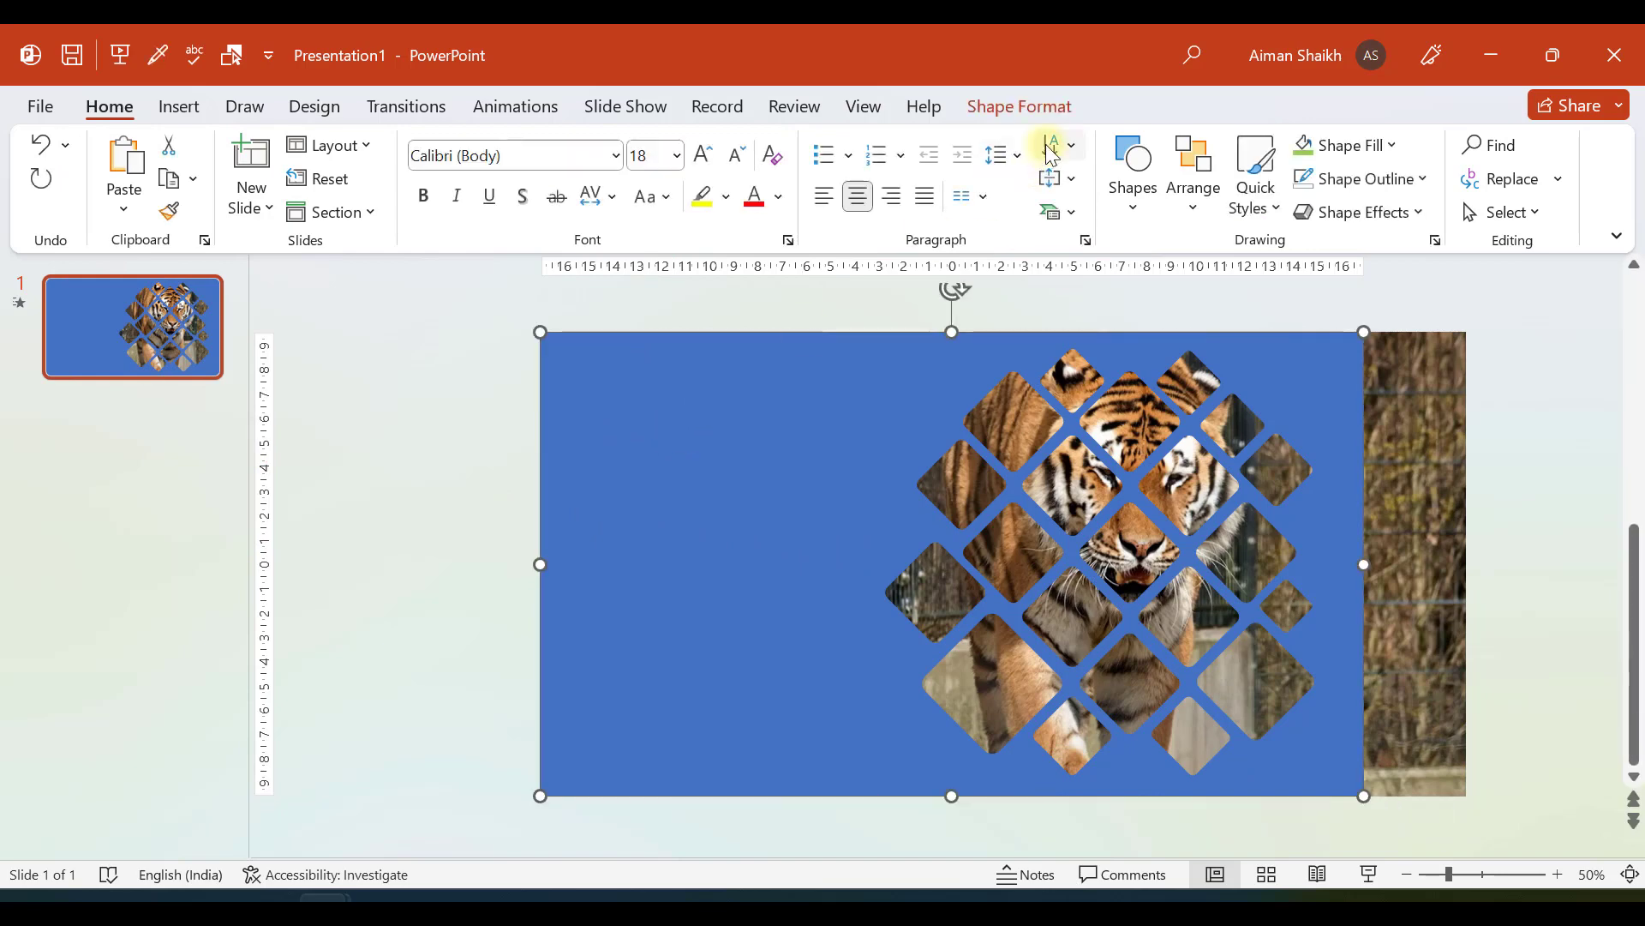
click(1041, 106)
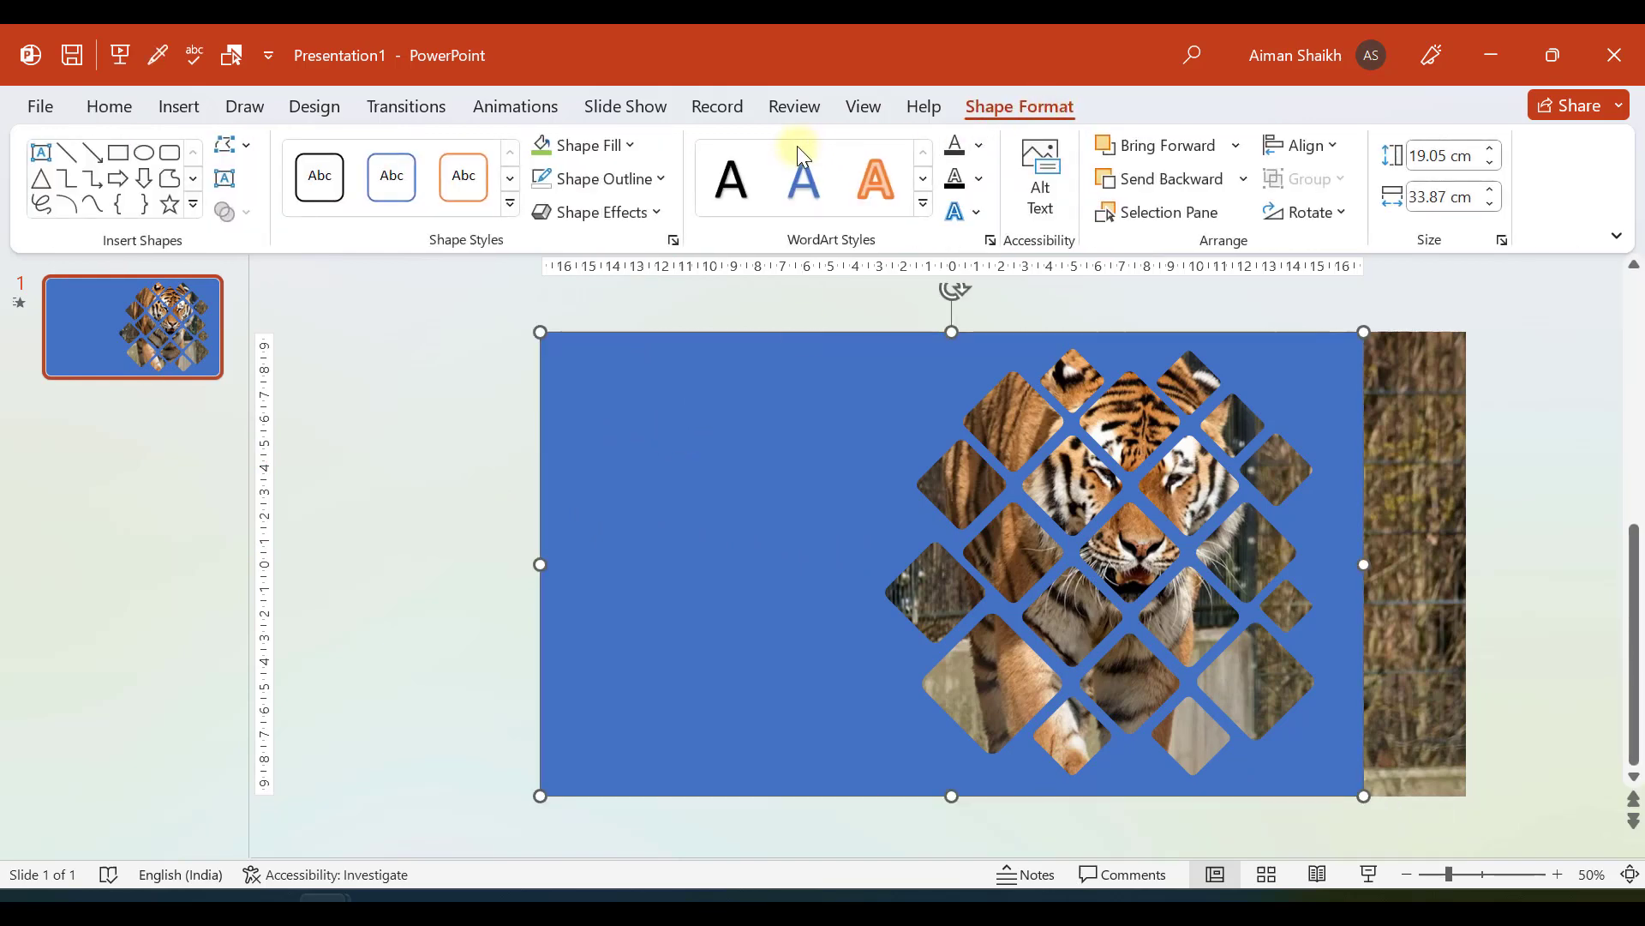
click(572, 147)
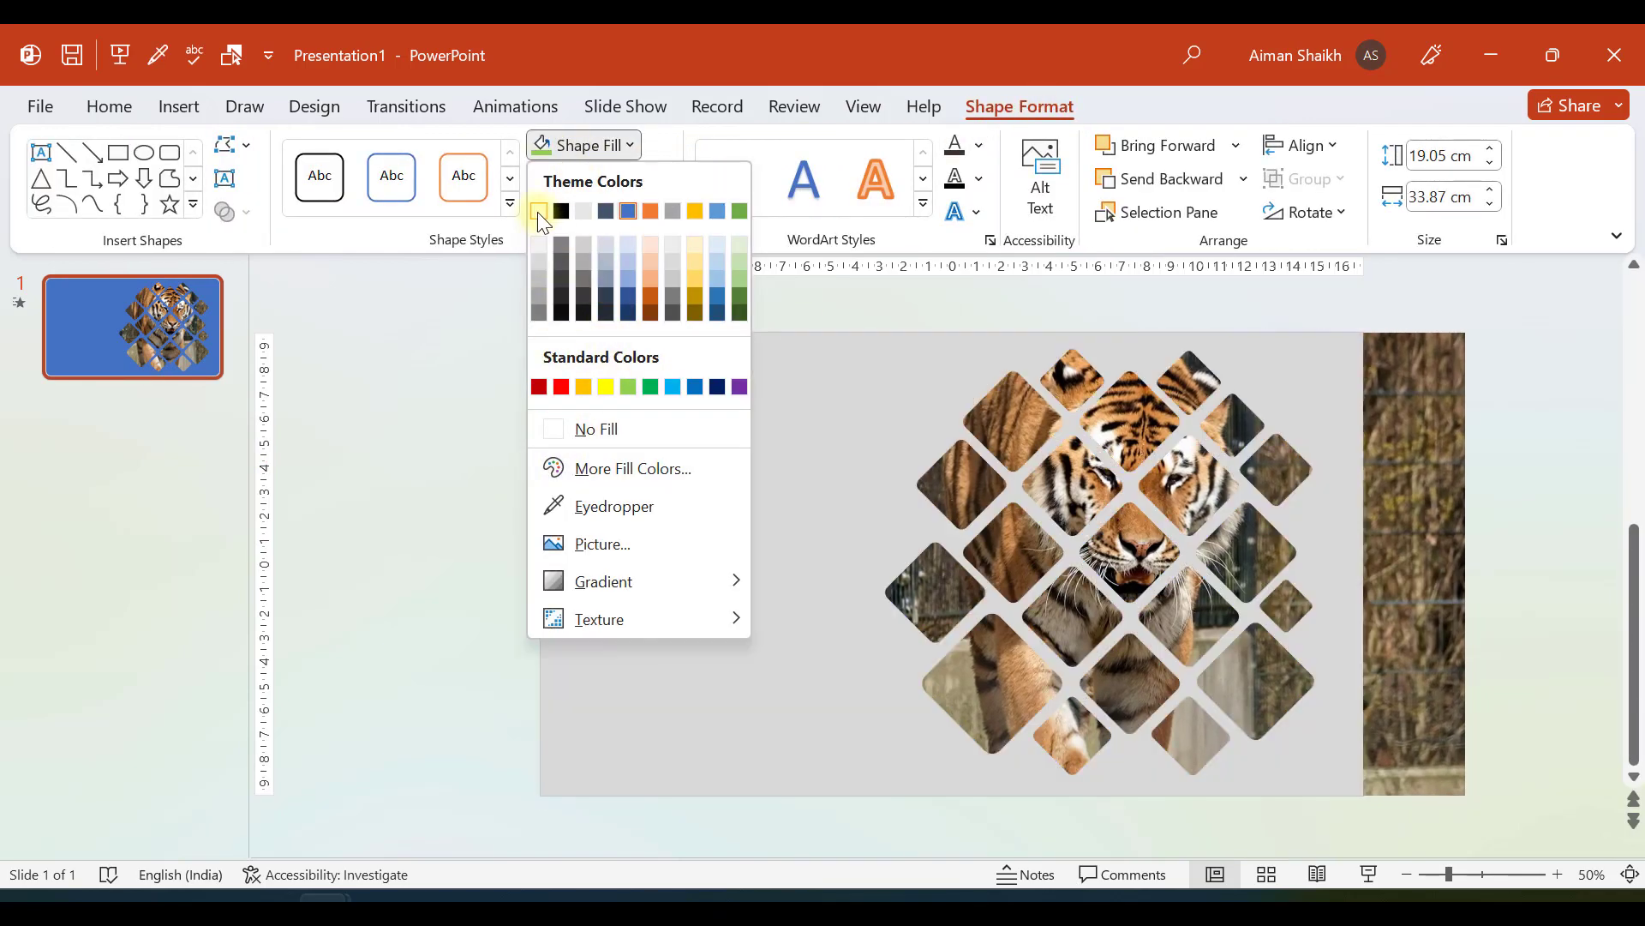
click(538, 213)
click(444, 446)
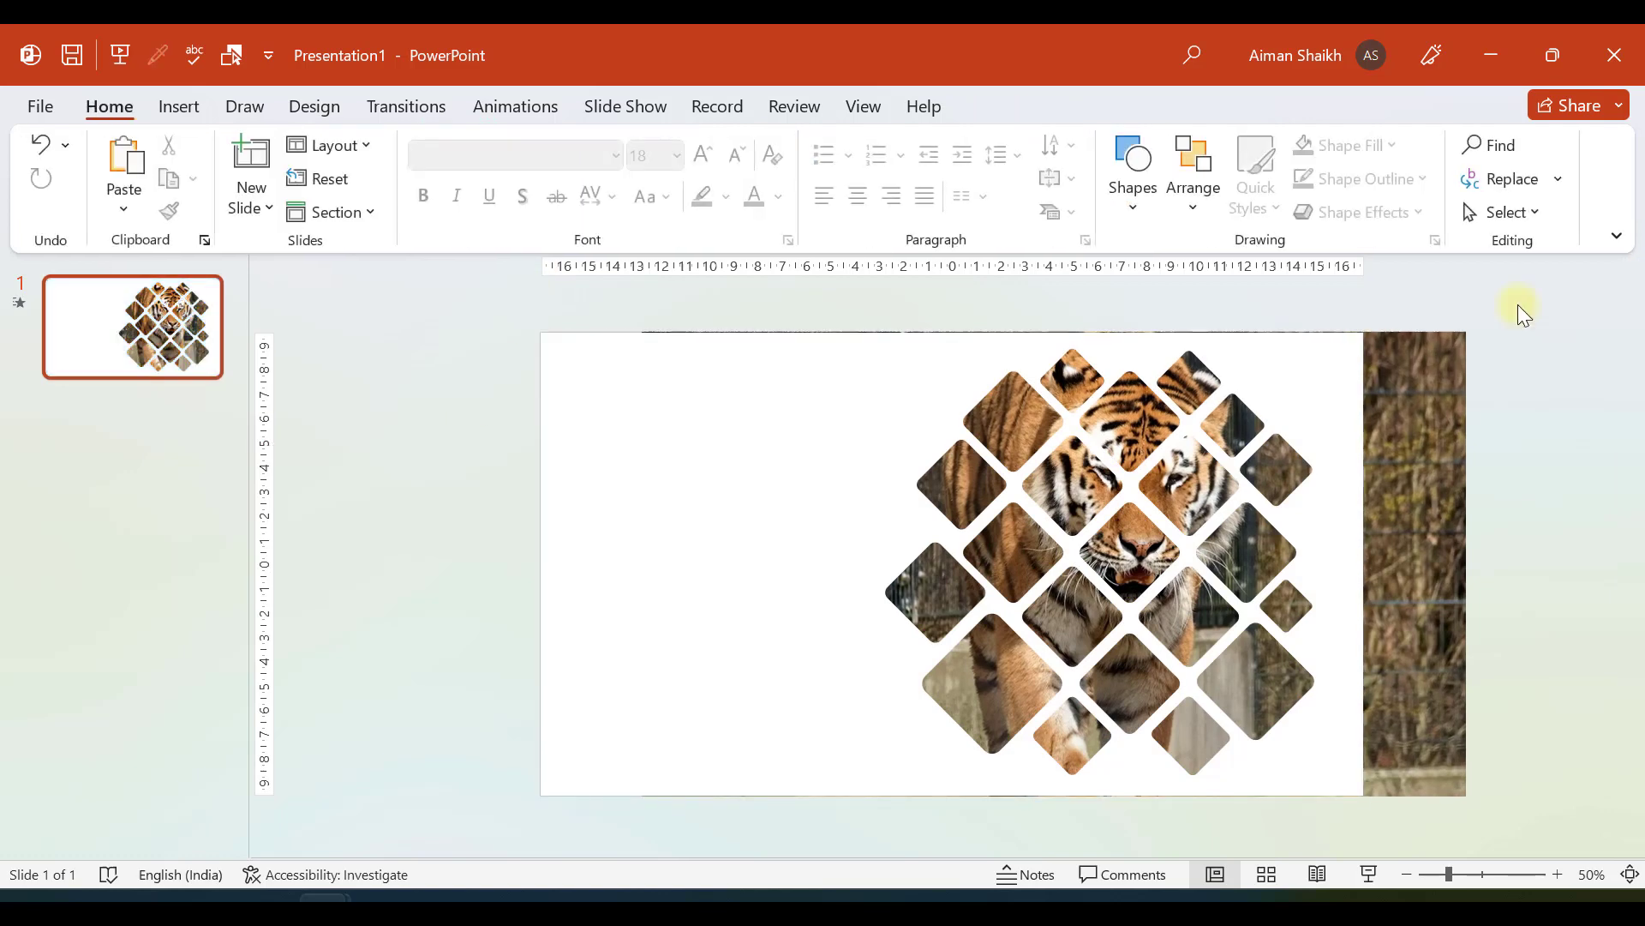
Step: Set the tiger video to start Automatically and to Loop until Stopped
click(1407, 422)
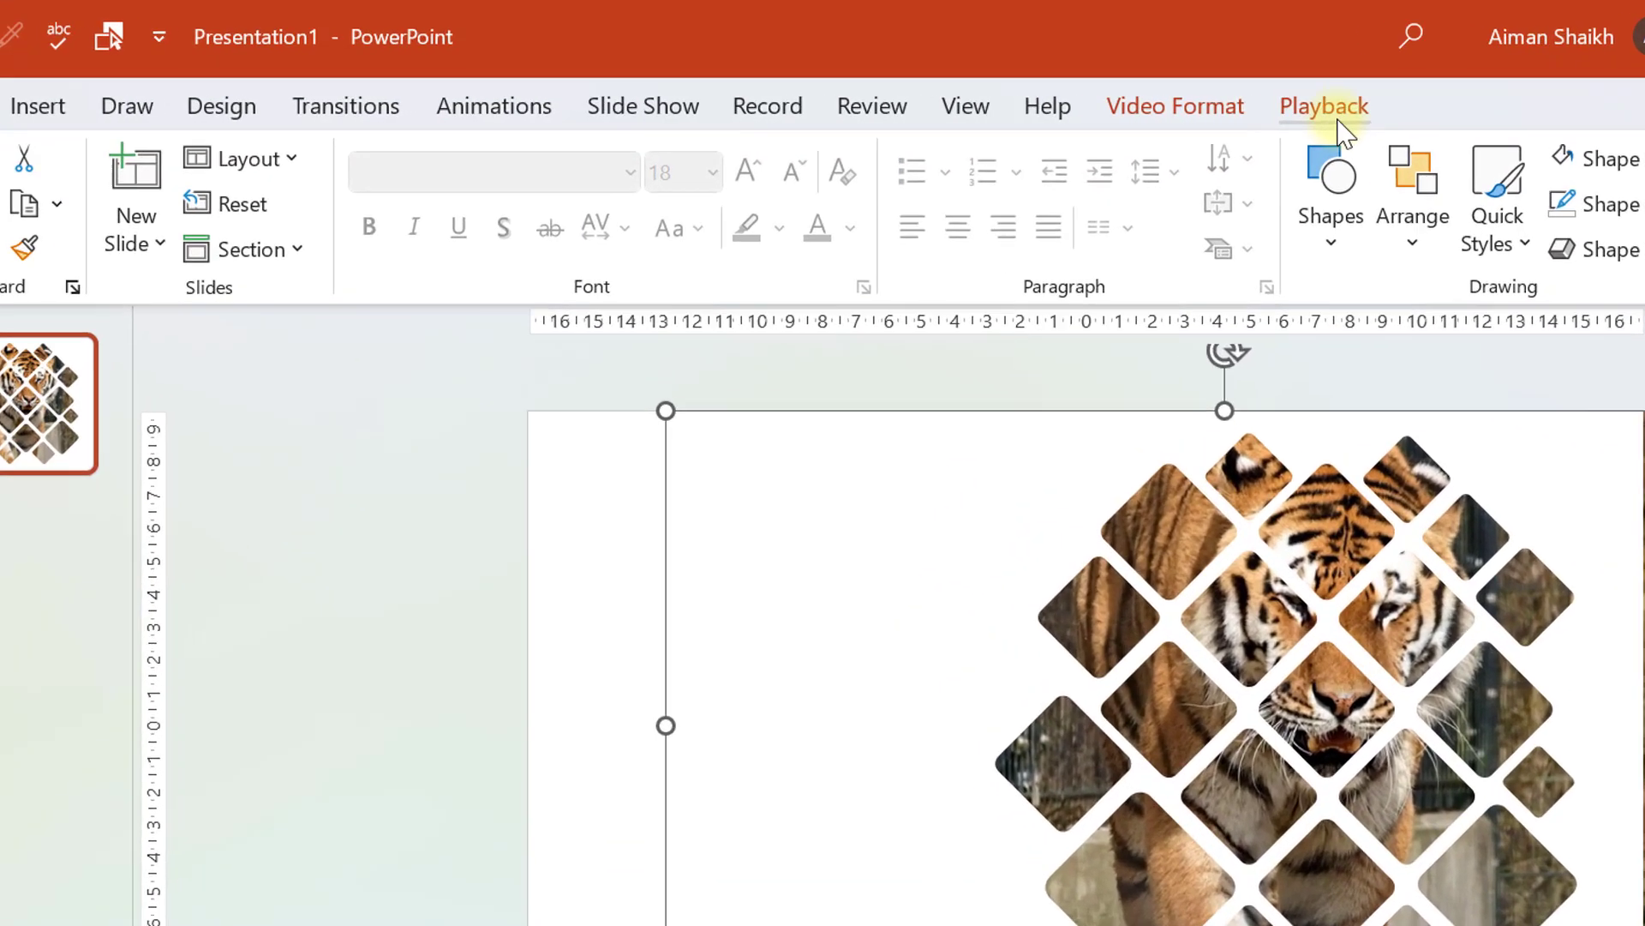
click(1119, 107)
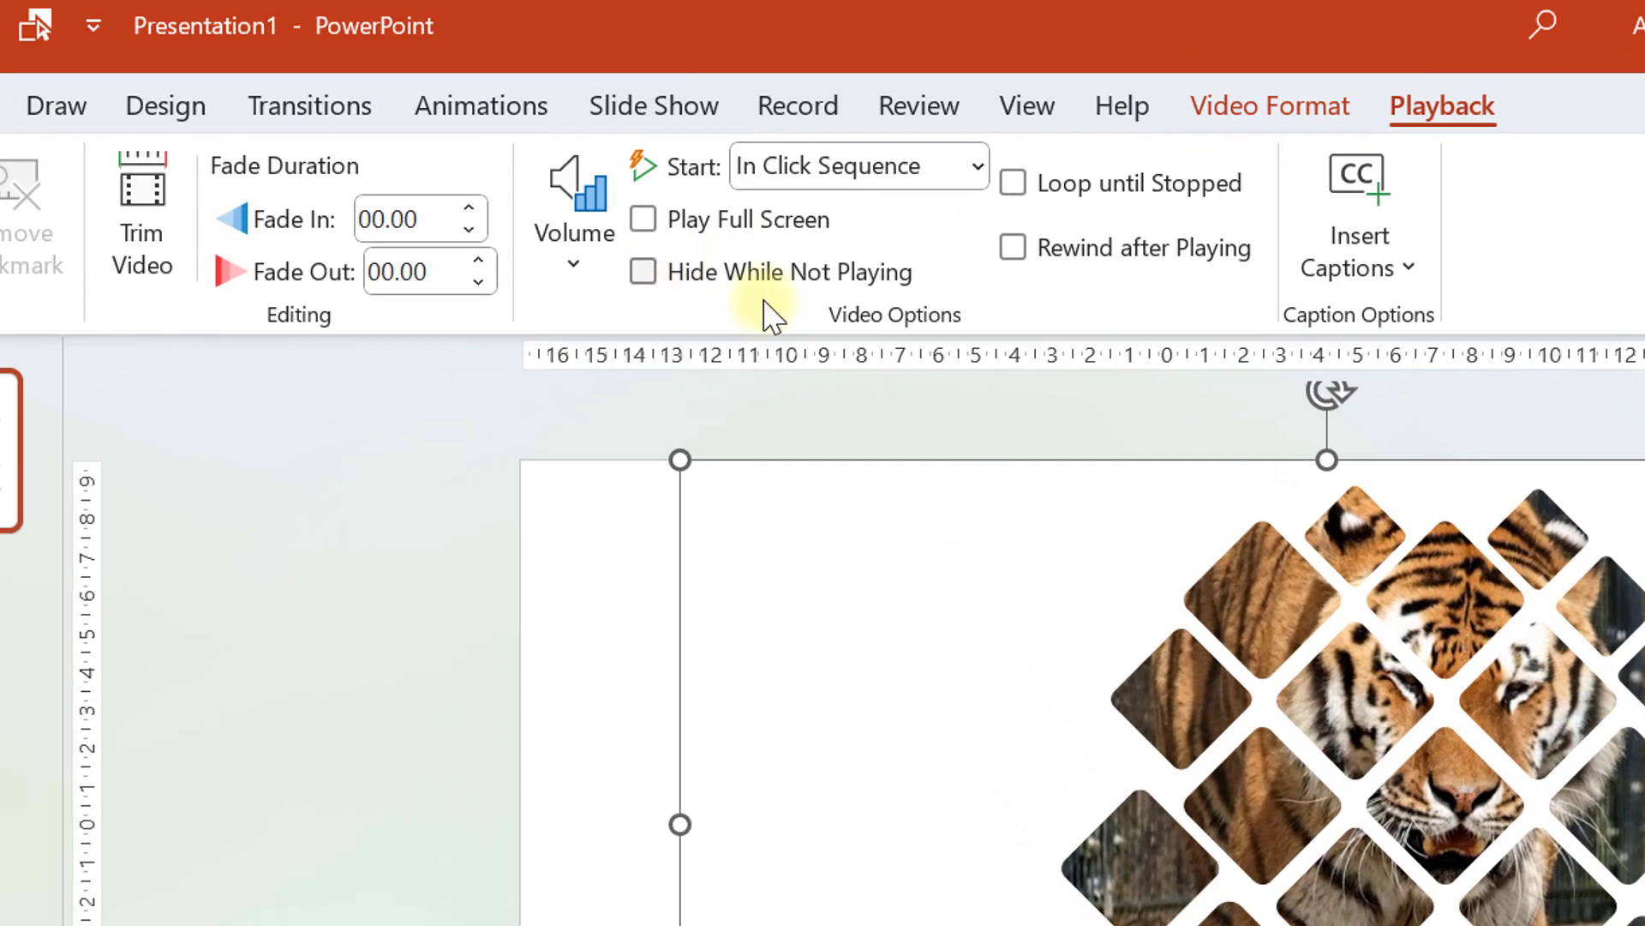
click(978, 167)
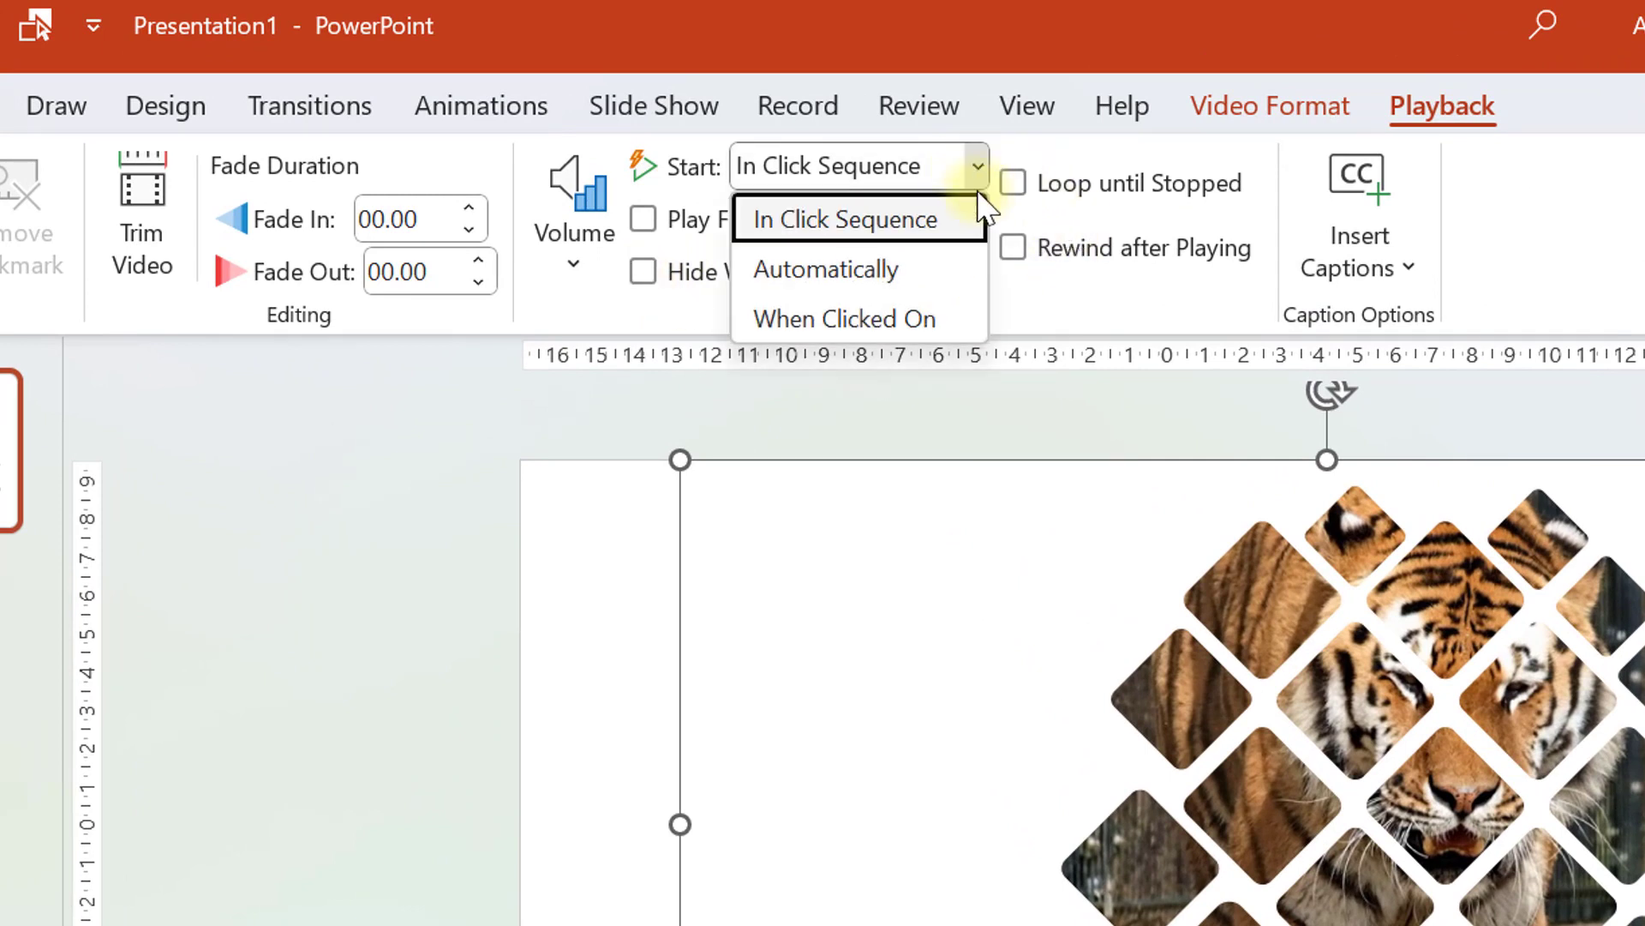
click(891, 273)
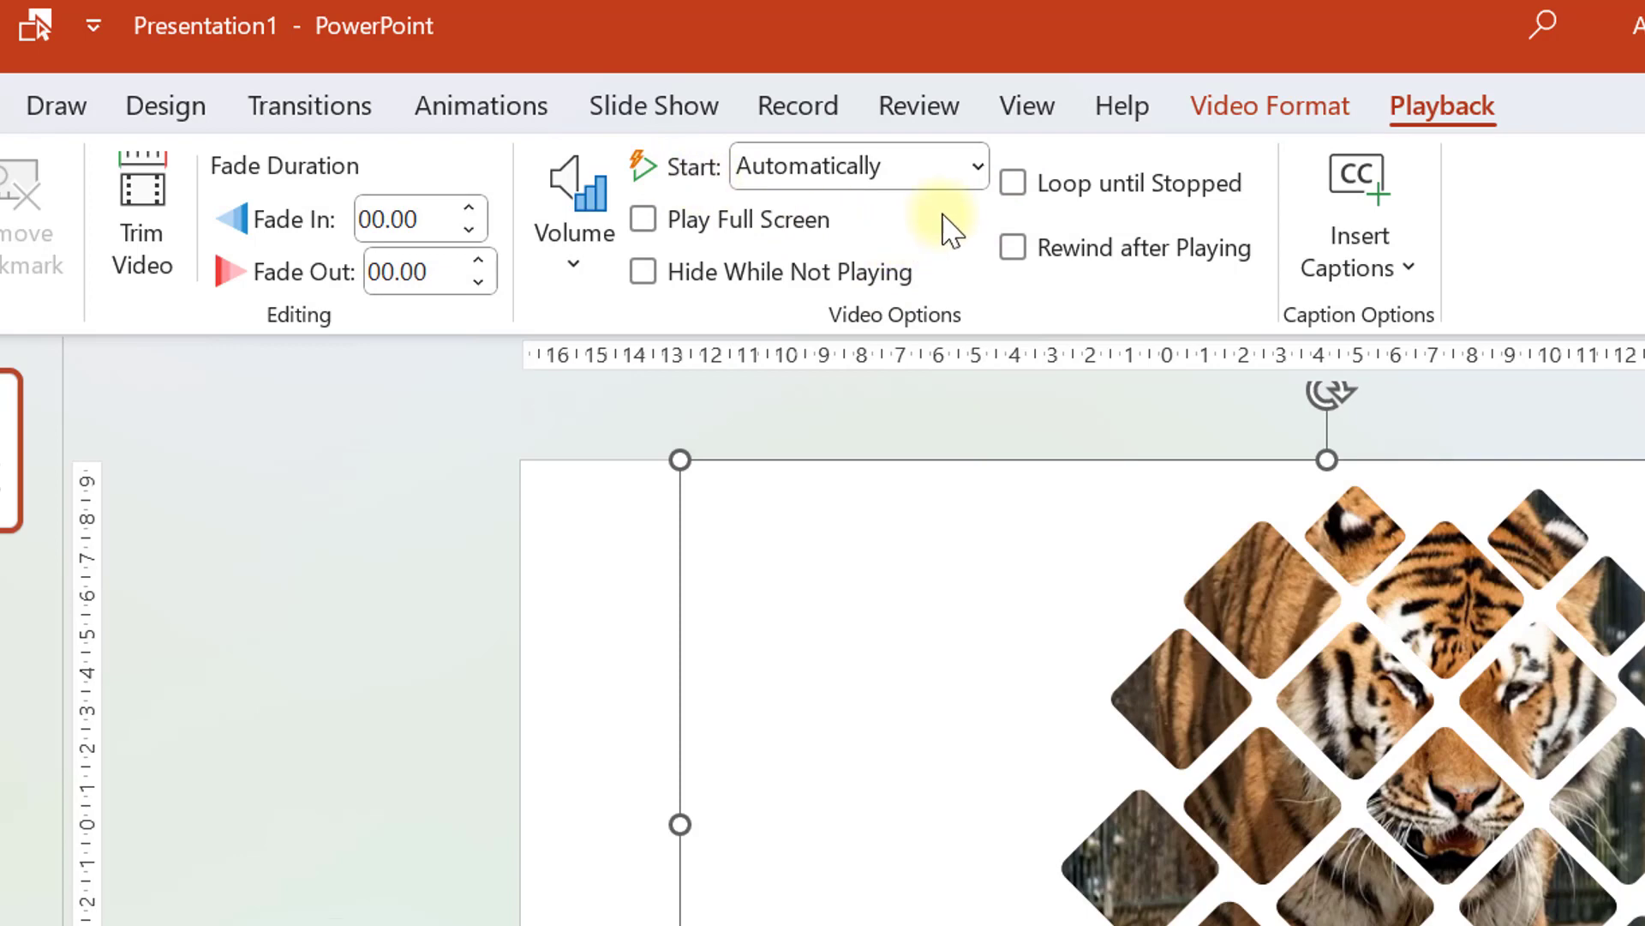
click(1013, 184)
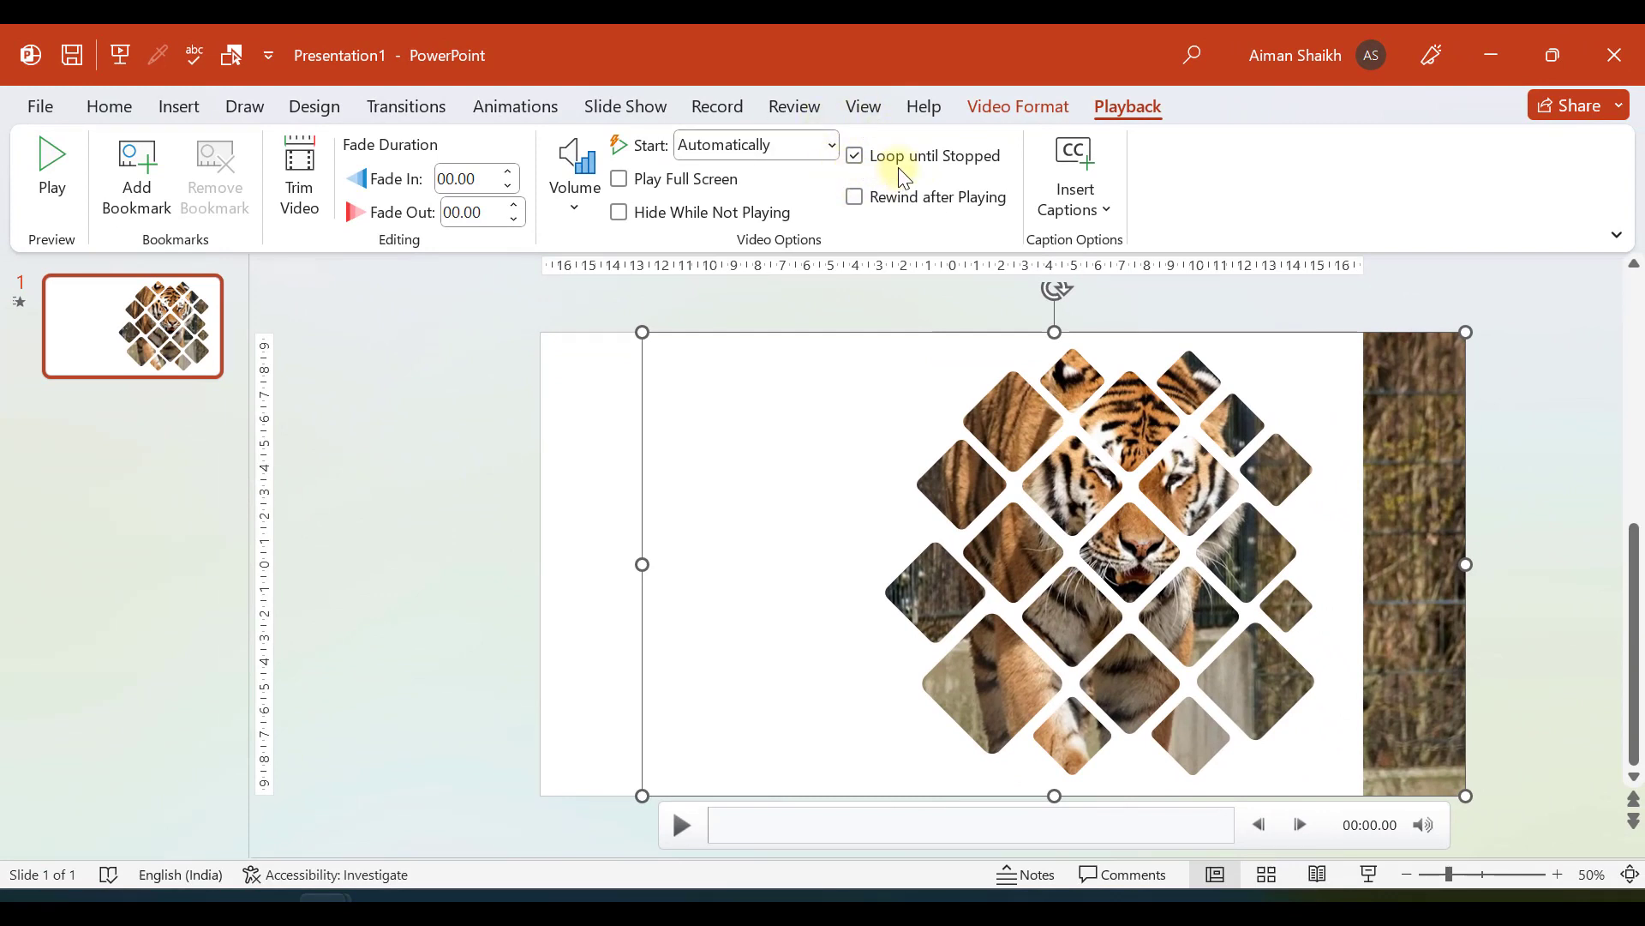
click(472, 348)
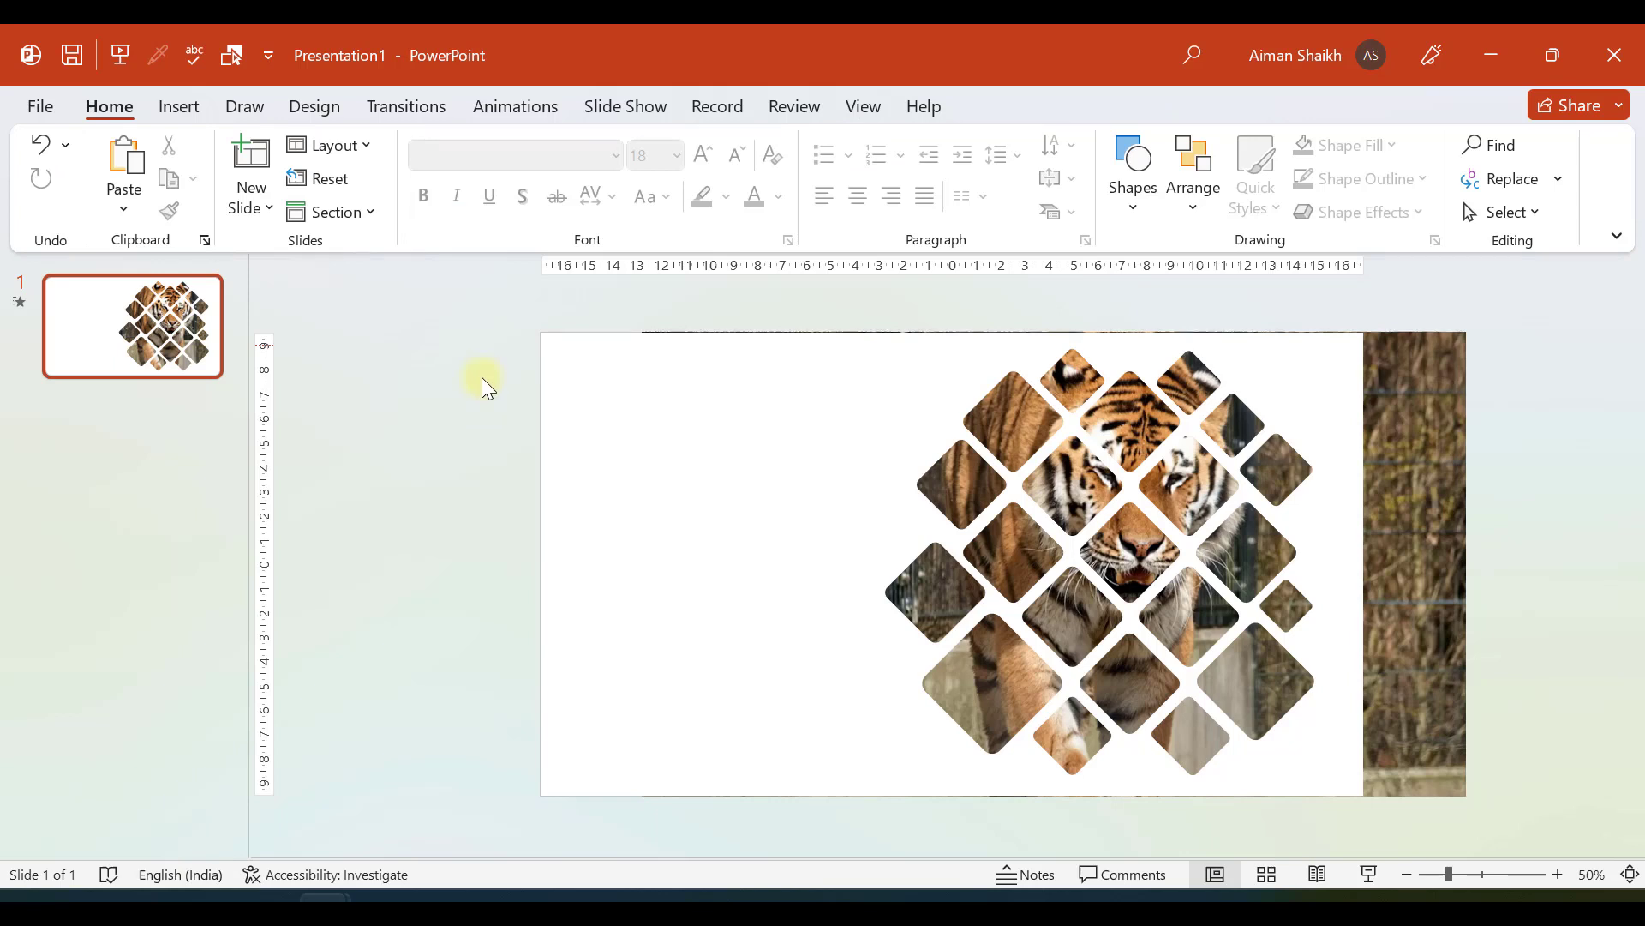
ctrl+scroll(423, 432, up, 1)
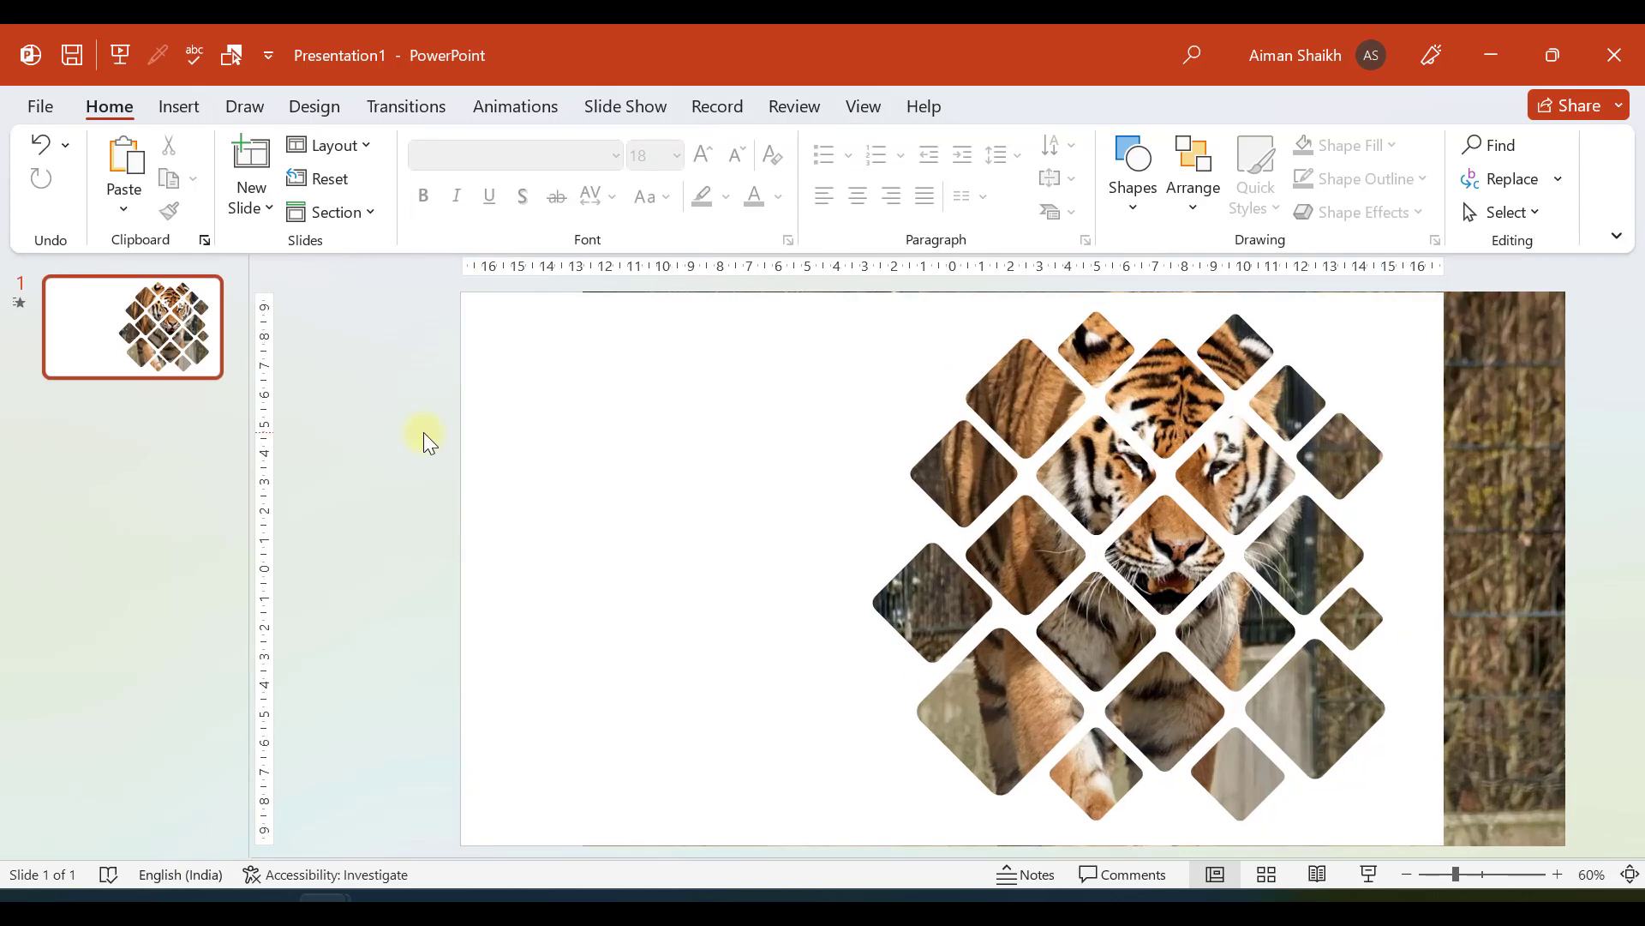
Step: Paste the brown 'ROAR OF TIGER' title and subscribe subtitle, nudge them right, and select the title box
key(ctrl+v)
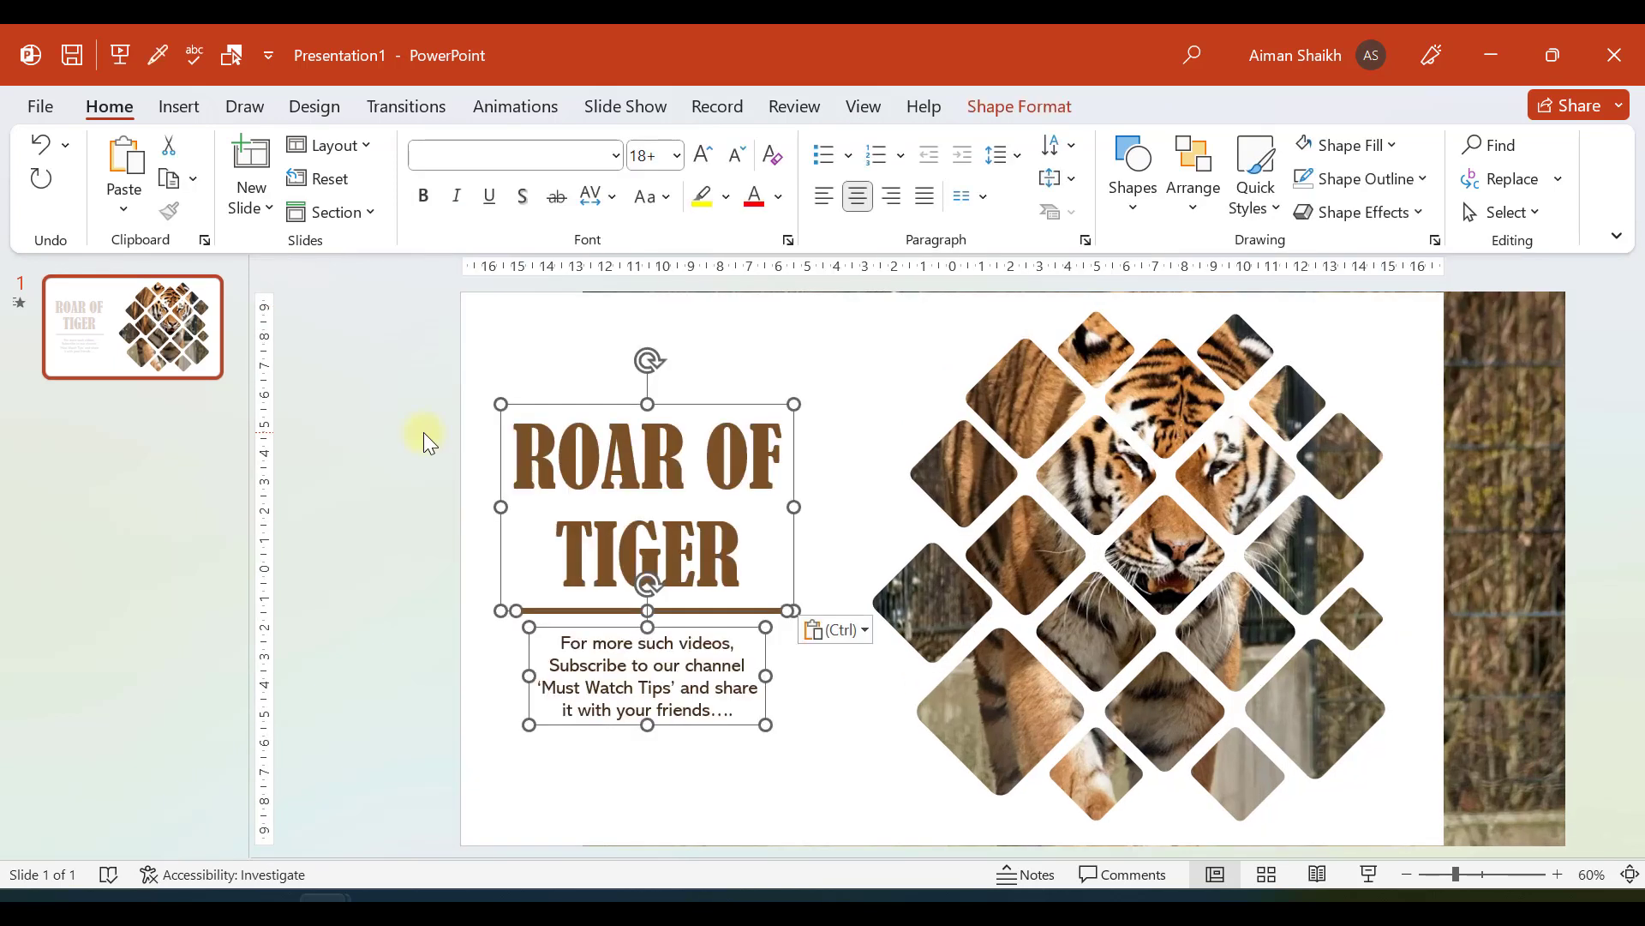
drag(557, 404, 580, 406)
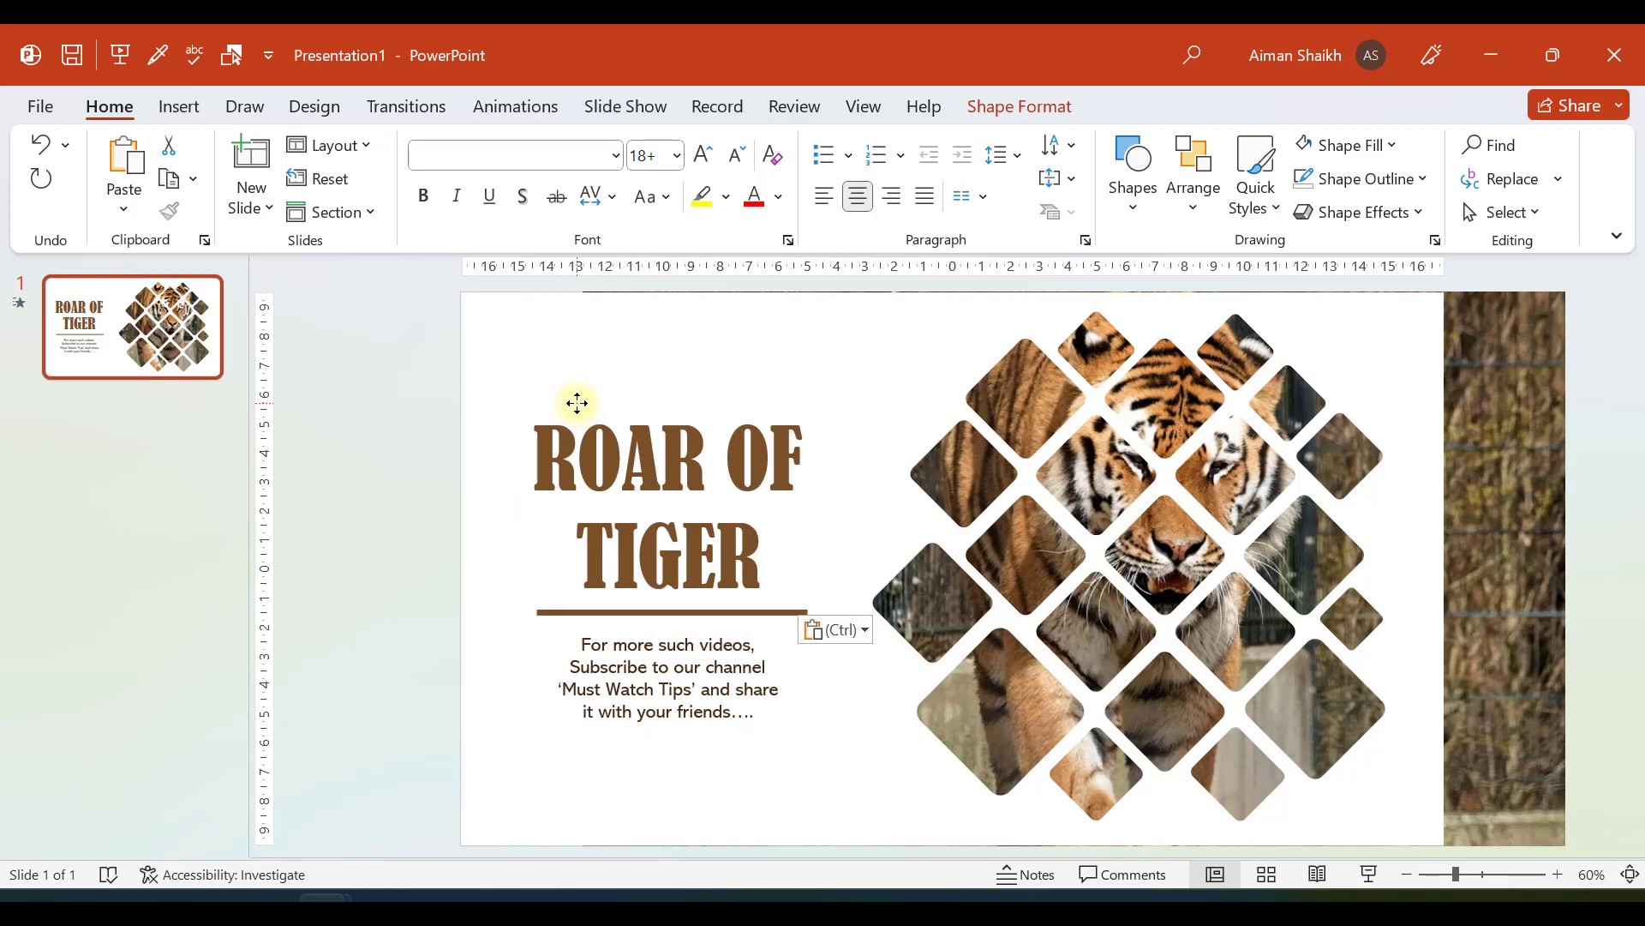
click(359, 416)
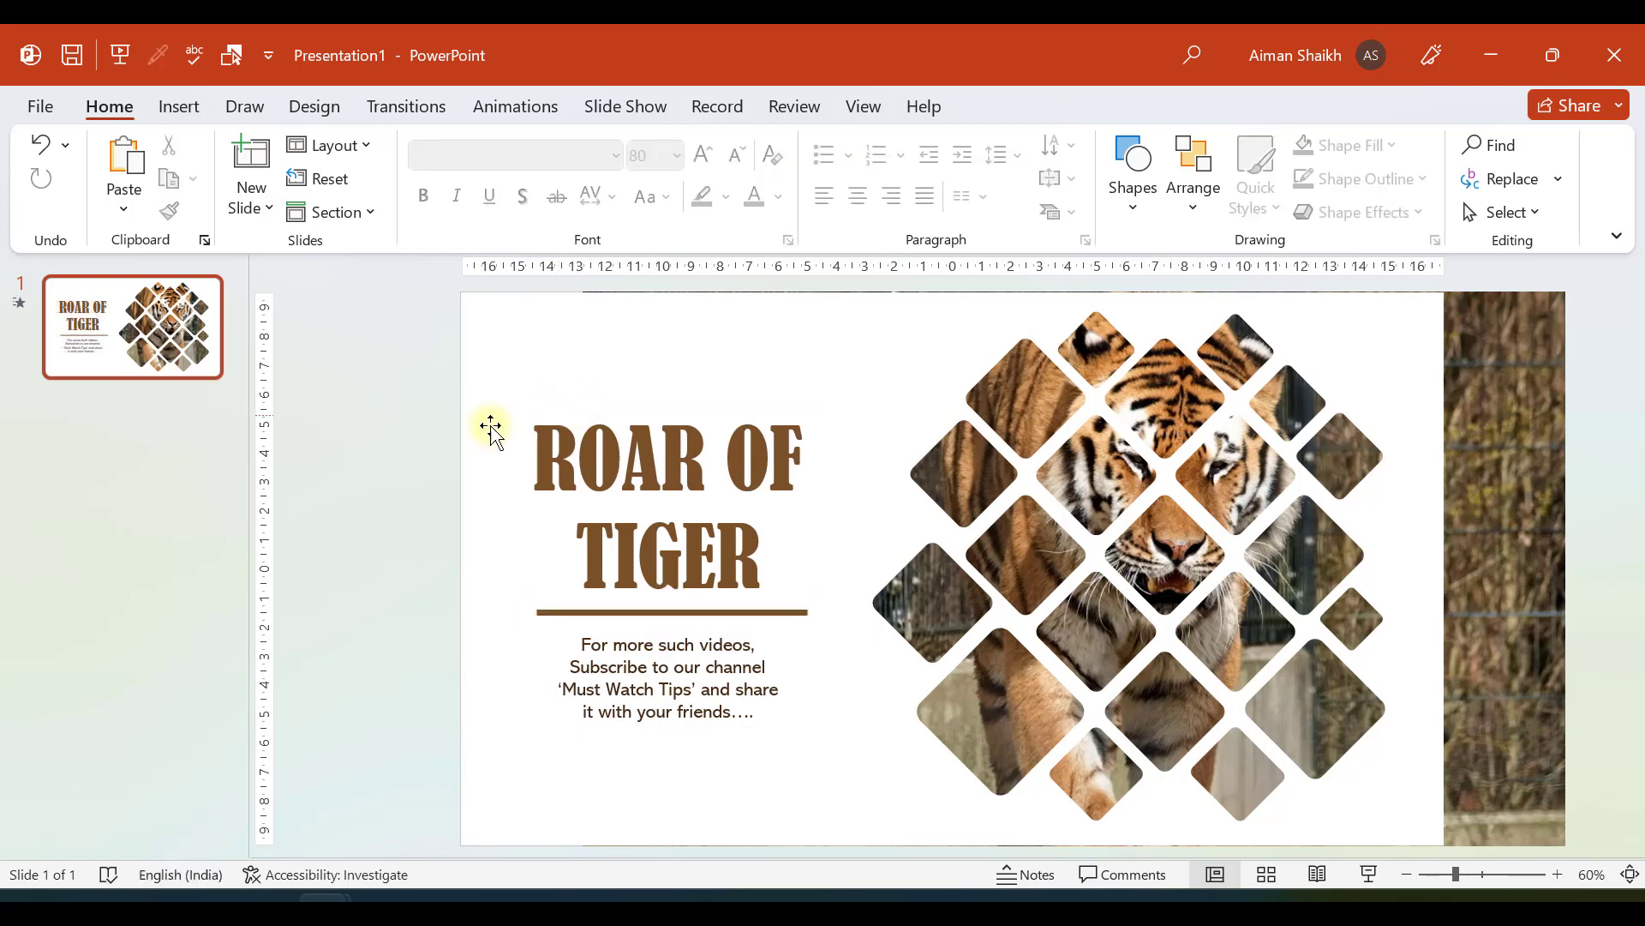
click(581, 430)
double_click(571, 411)
mouse_move(1129, 566)
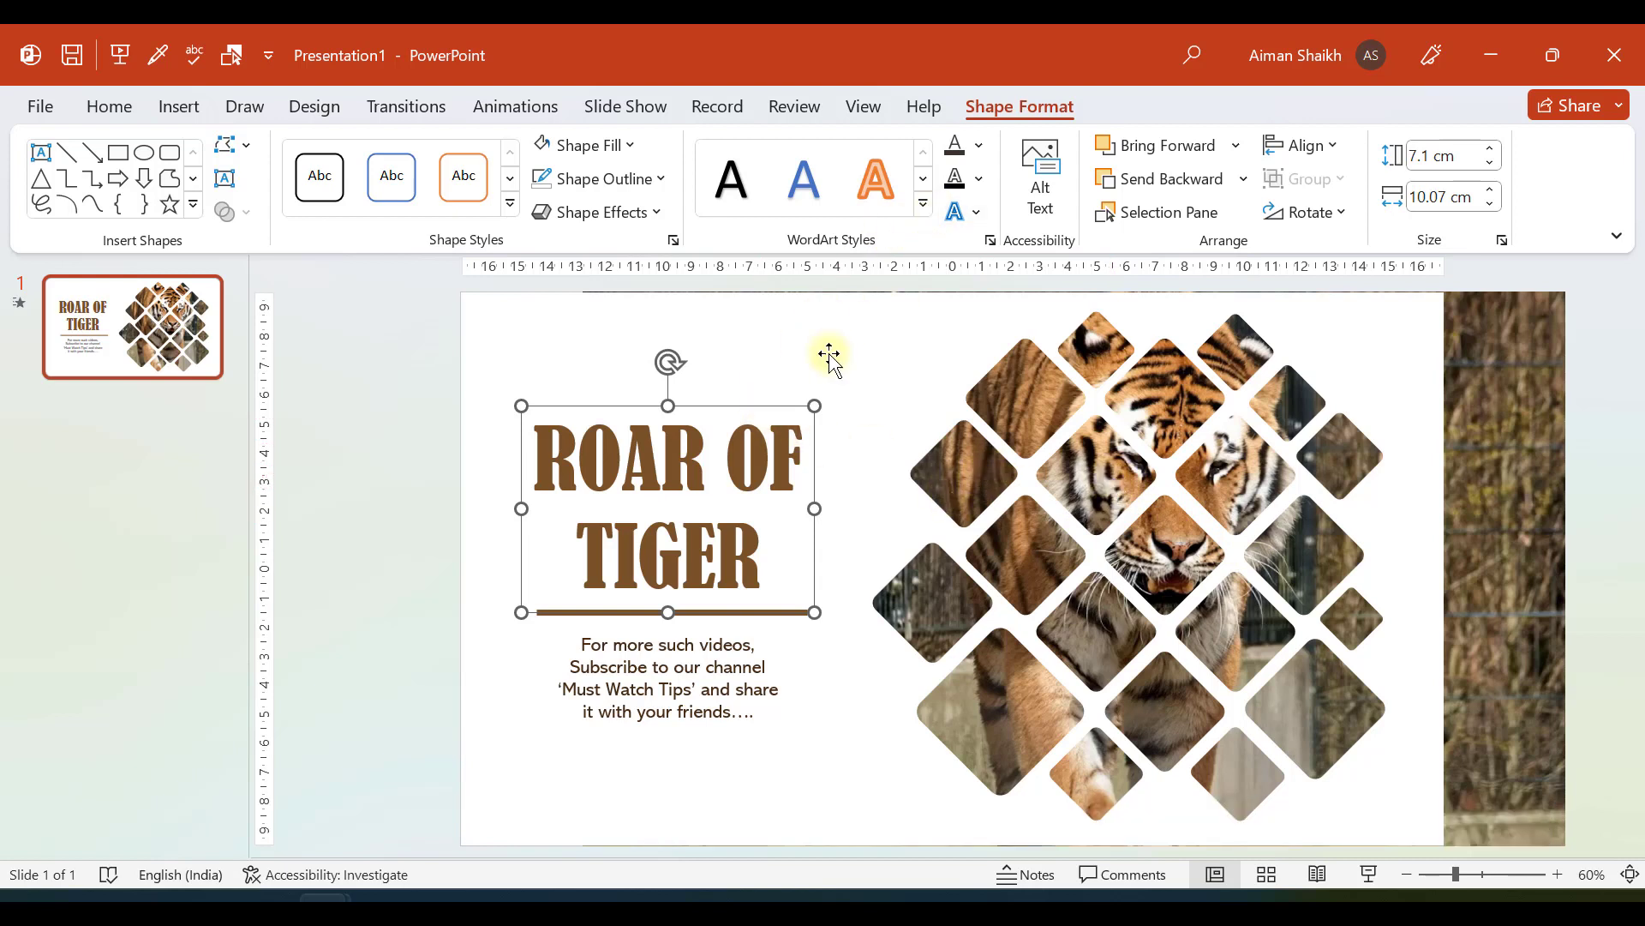
click(981, 147)
click(1010, 505)
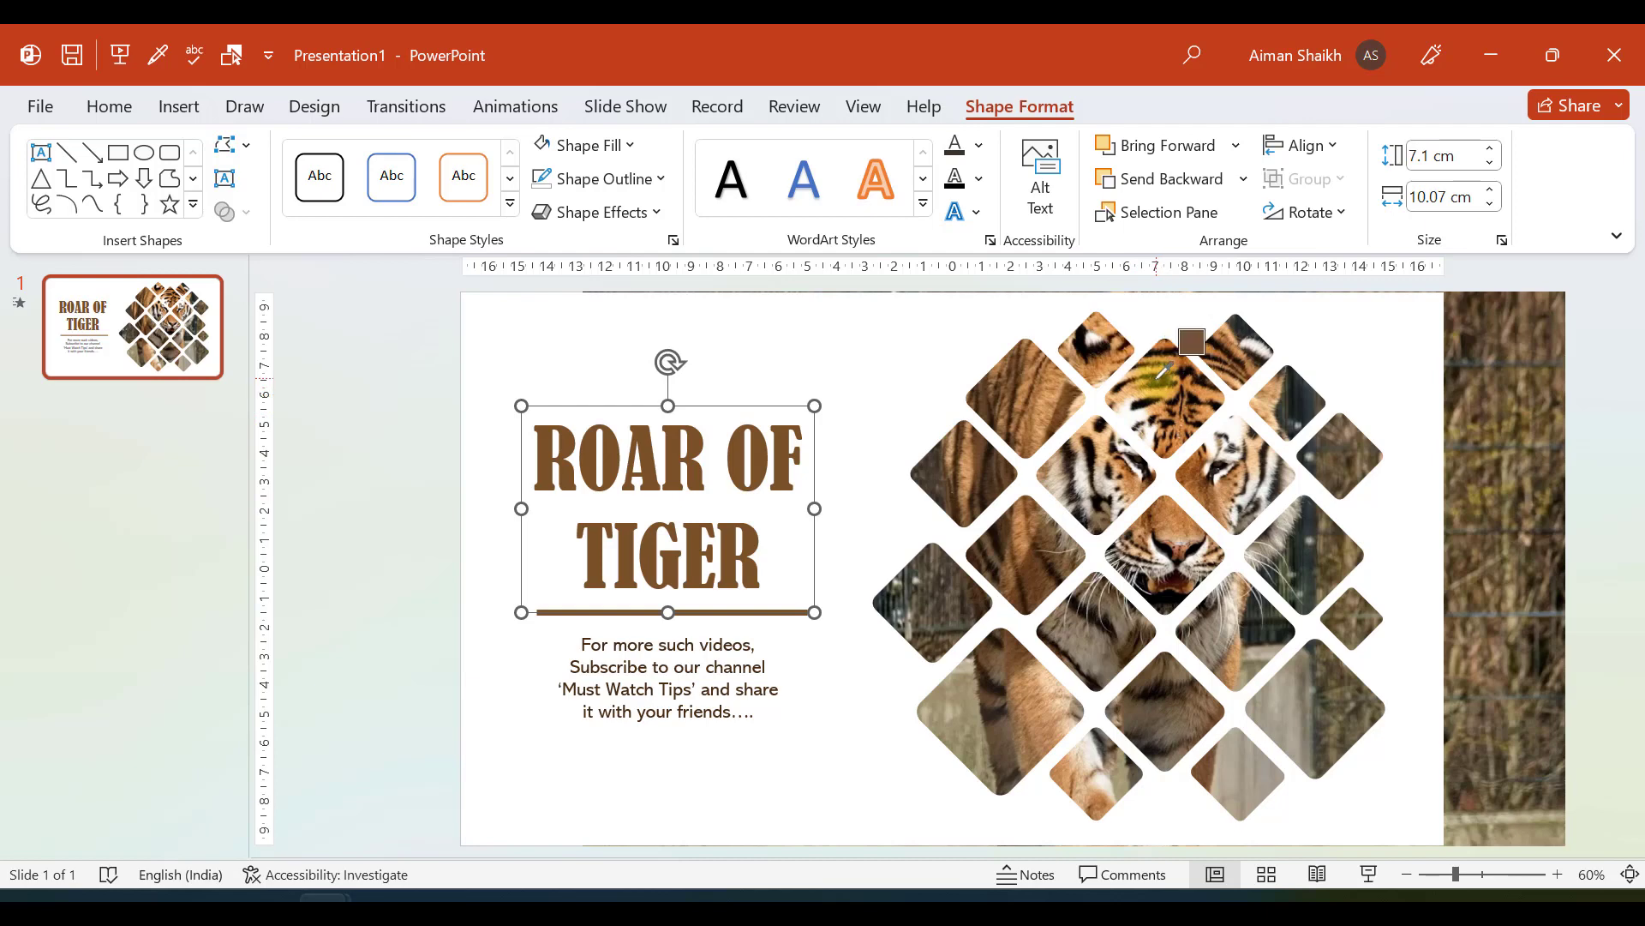
click(434, 497)
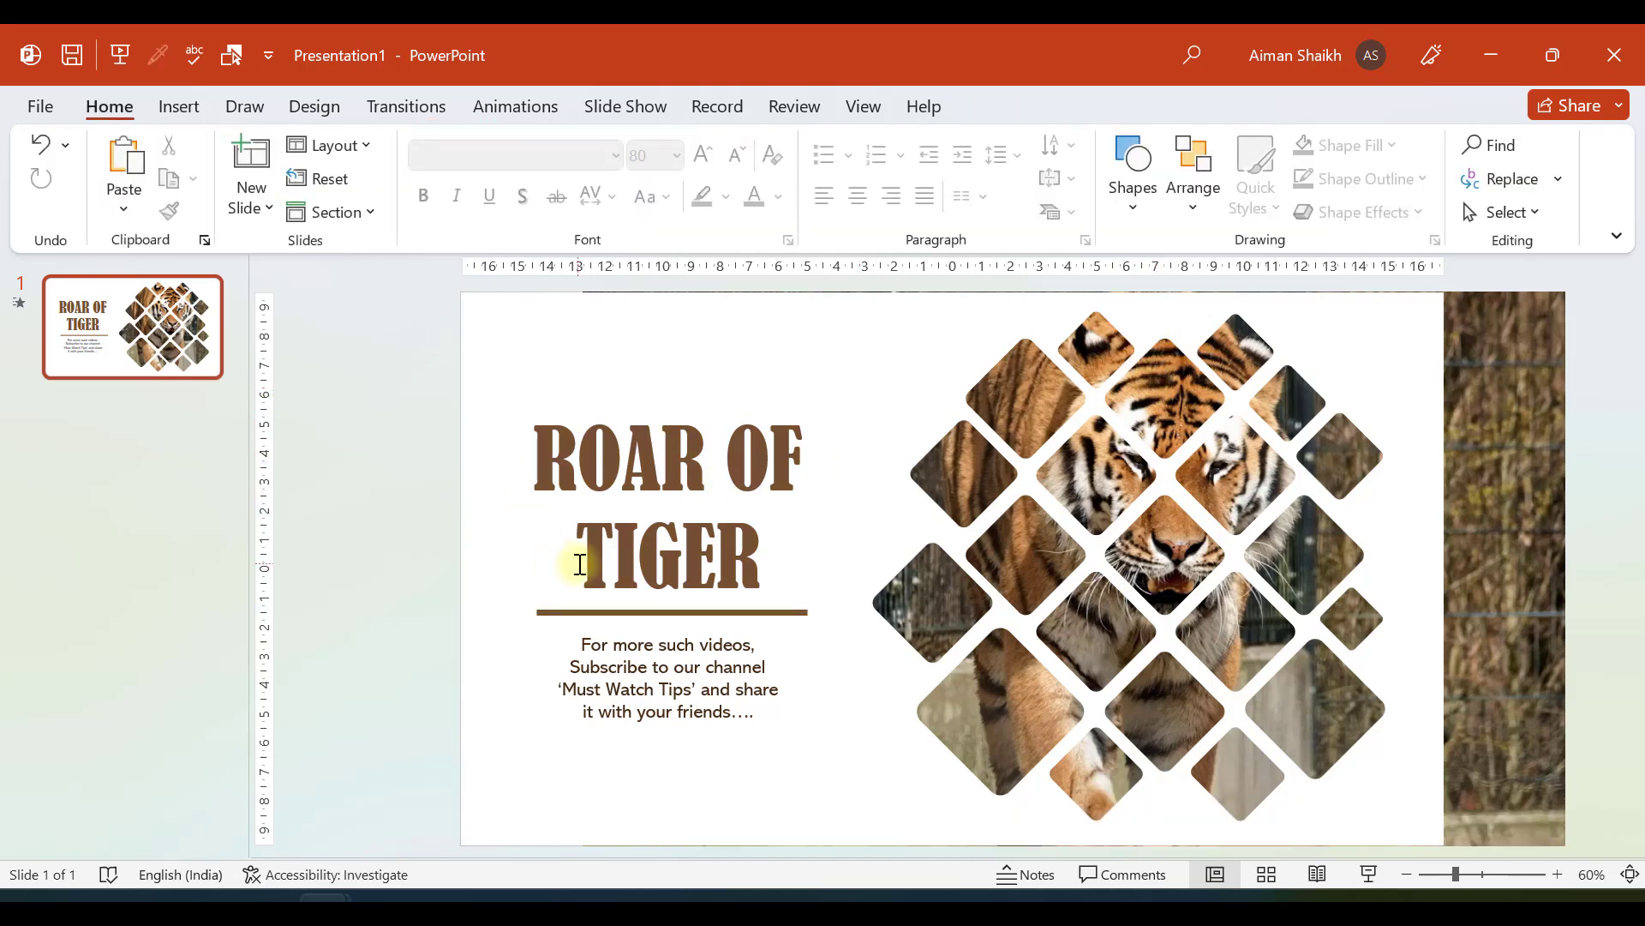
click(615, 486)
click(631, 403)
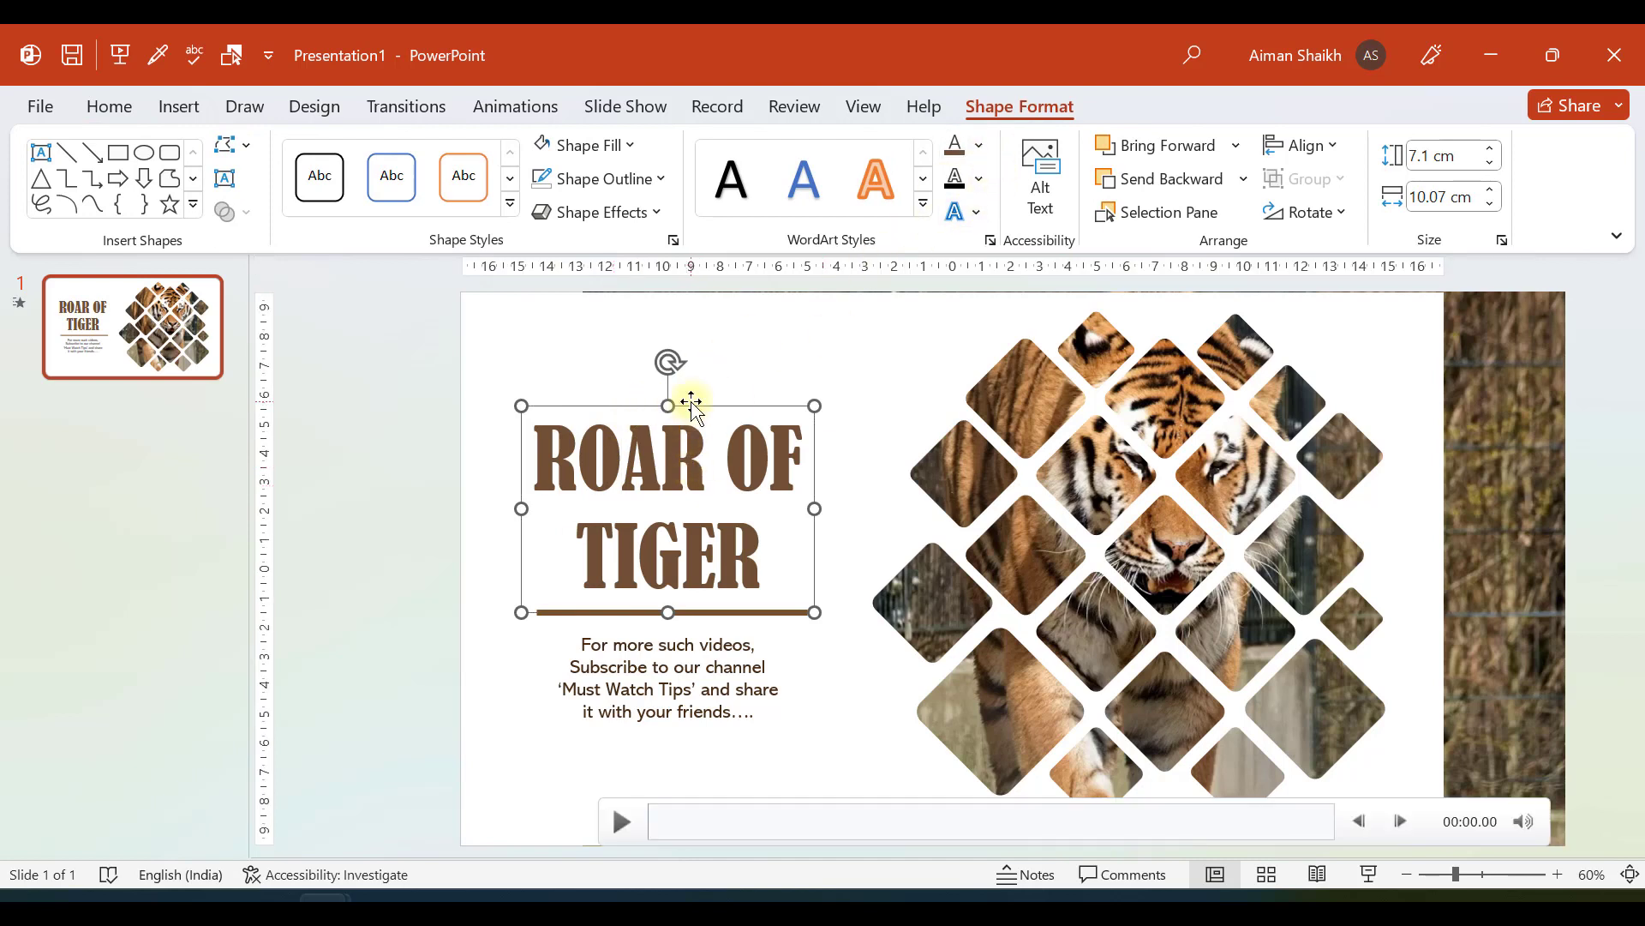
click(982, 151)
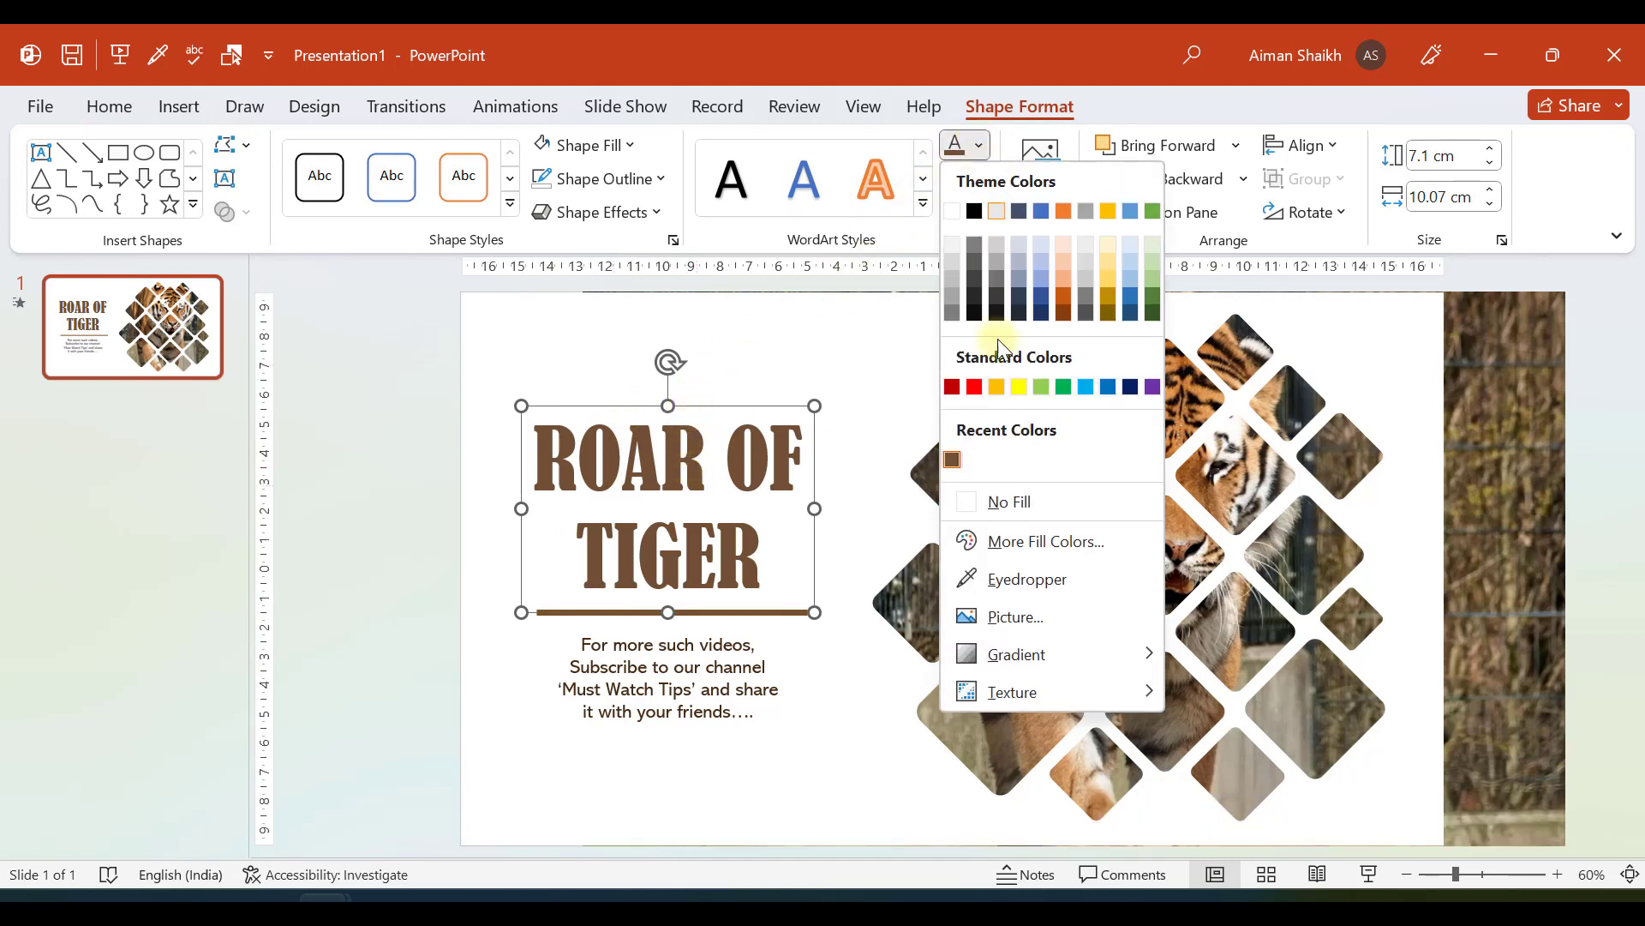
click(1020, 582)
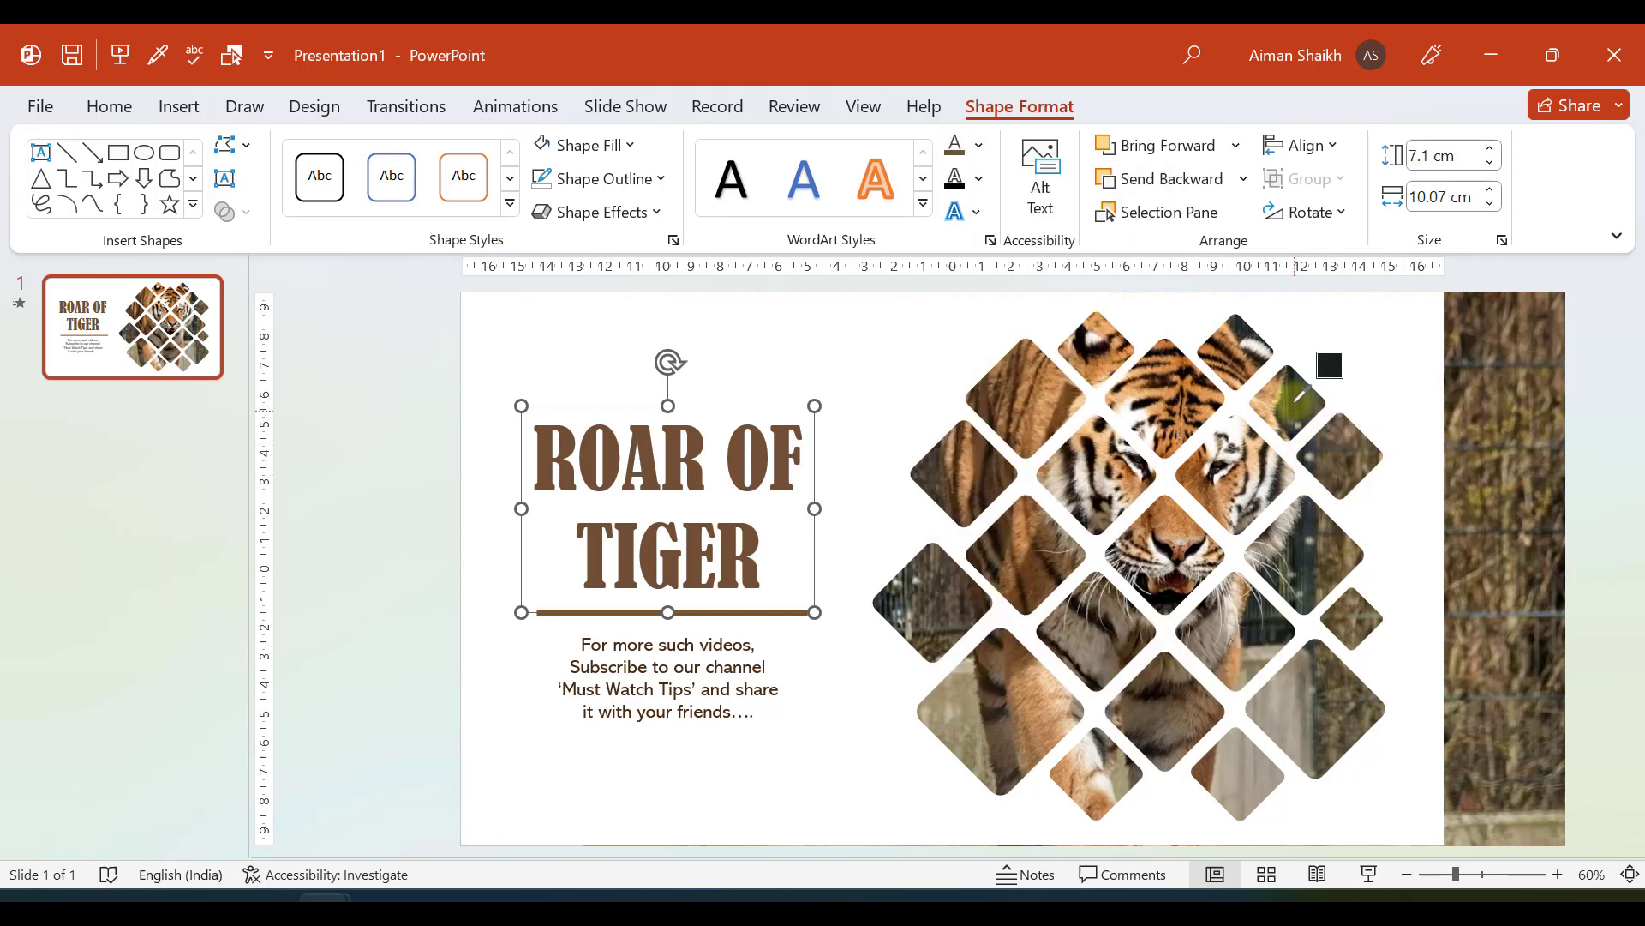
click(422, 492)
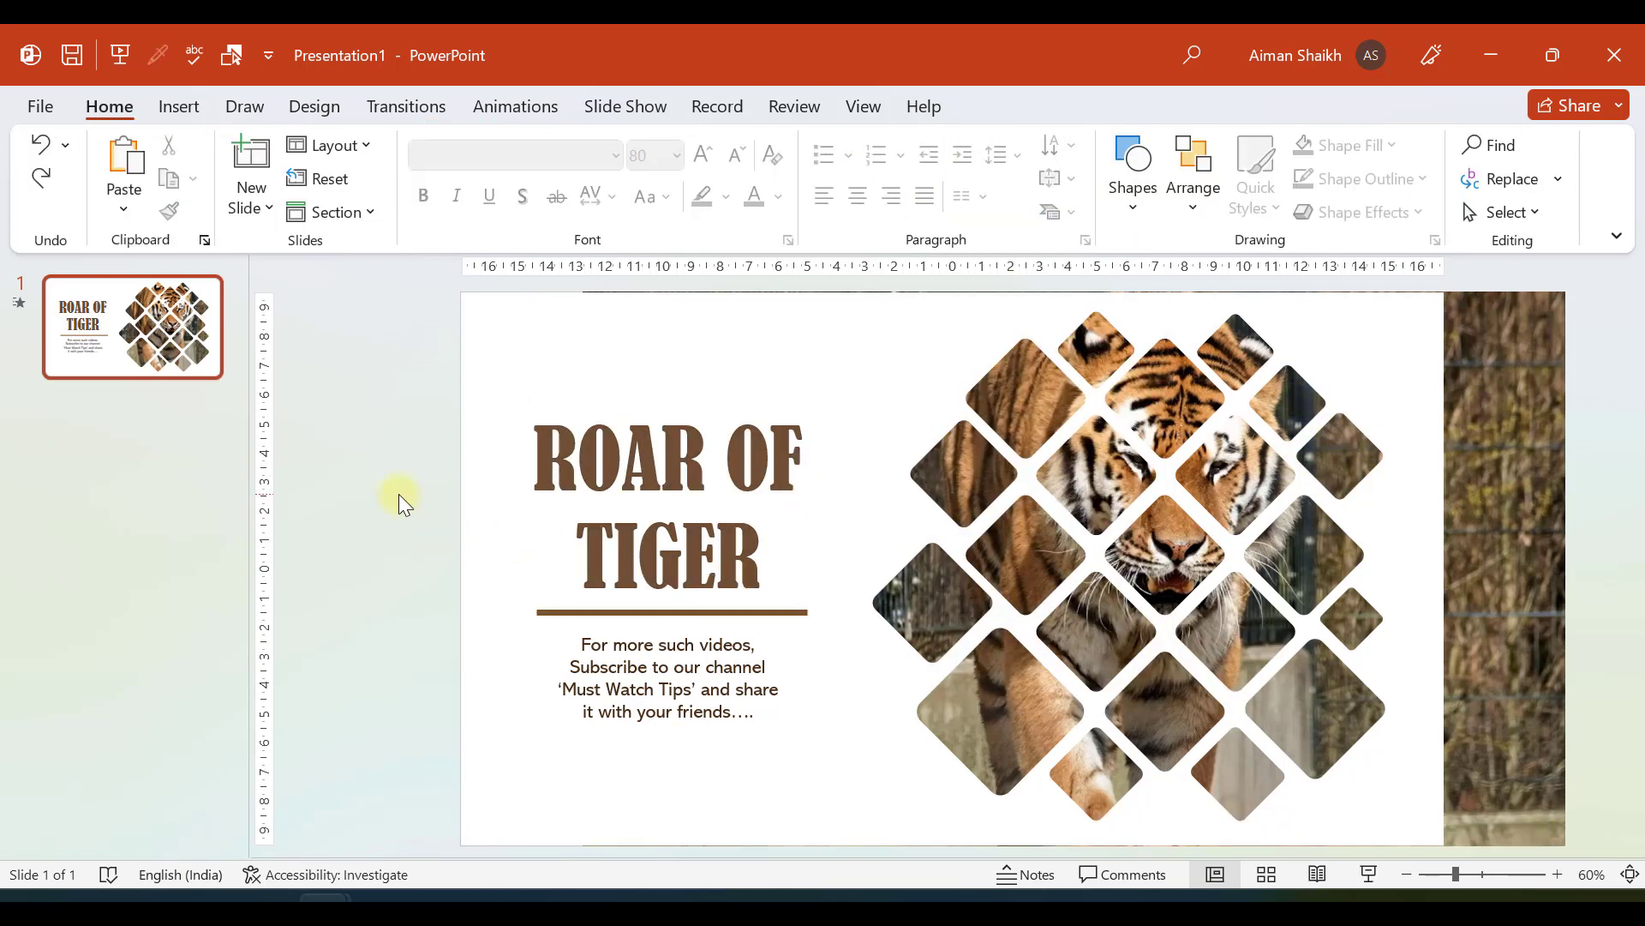
key(Tab)
key(Escape)
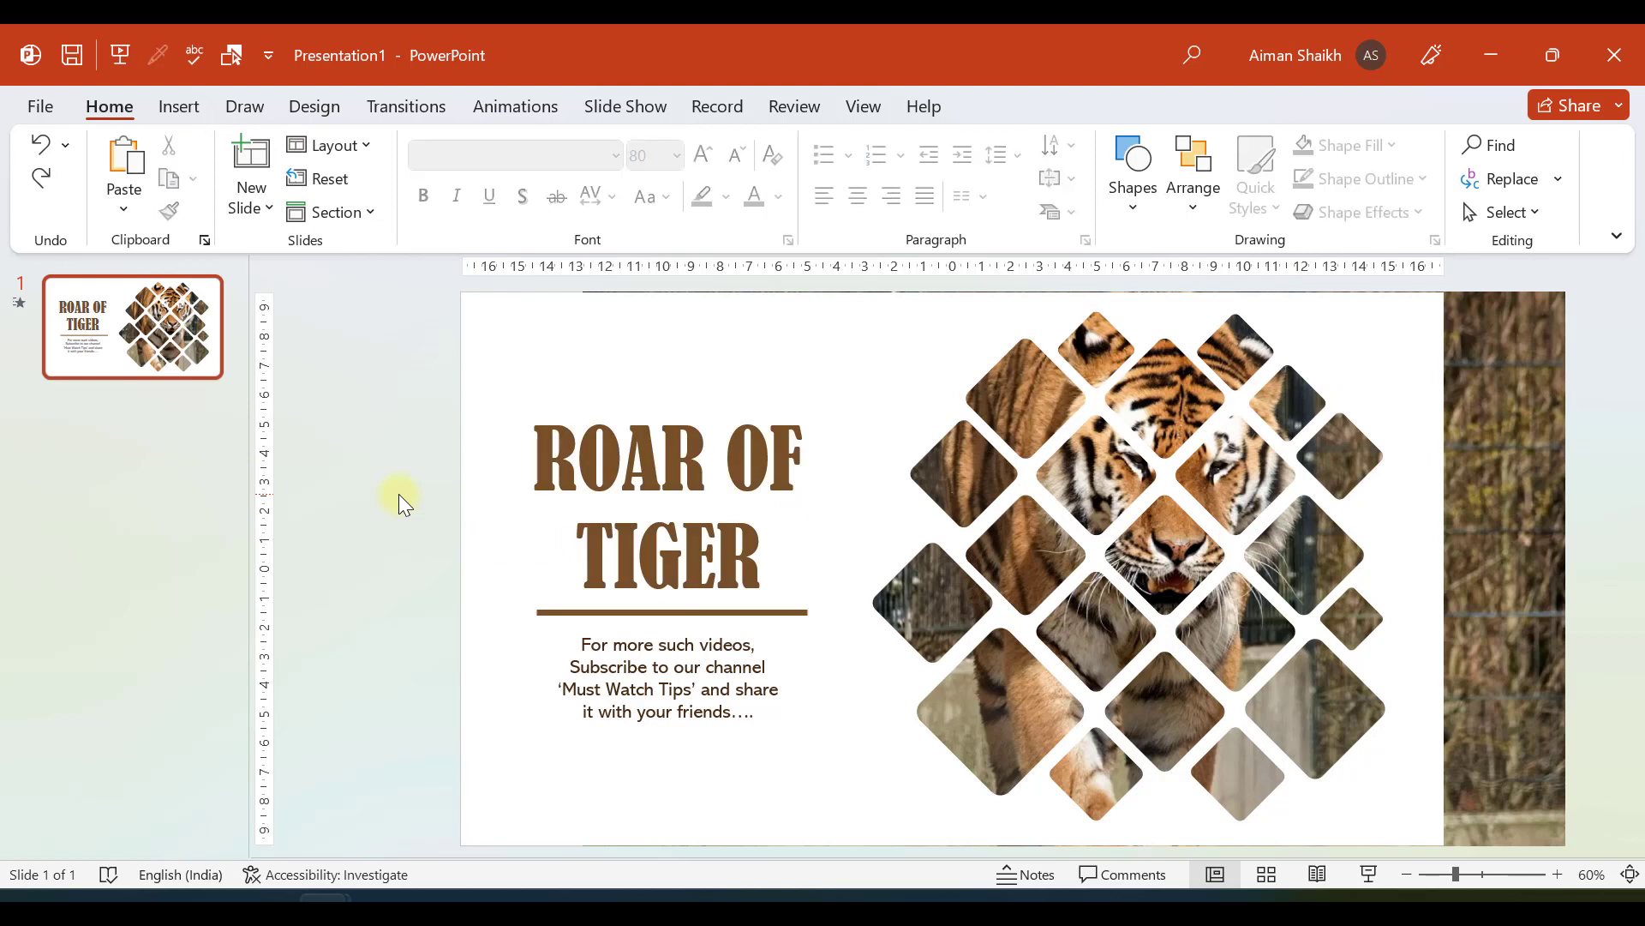